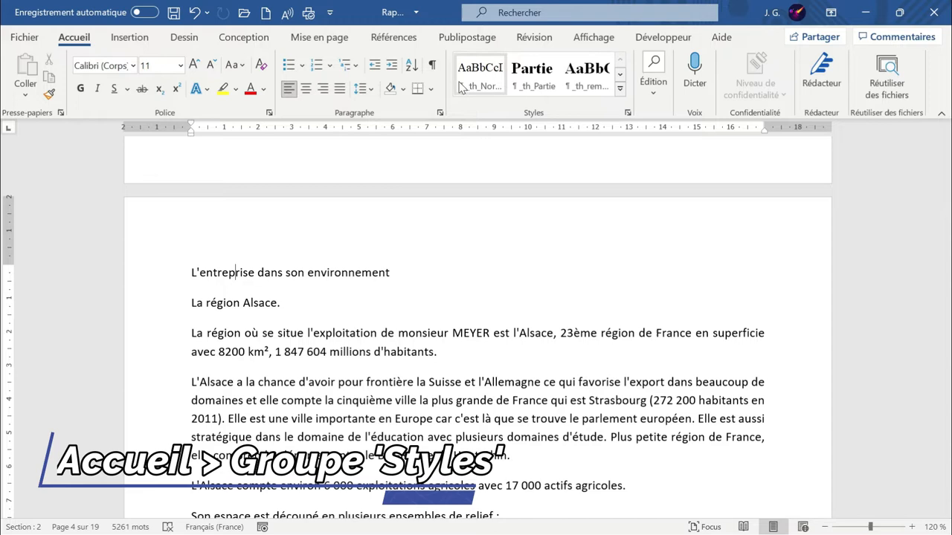
Step: Look through the full gallery of available styles, and show the Styles pane beside the document
left_click(620, 89)
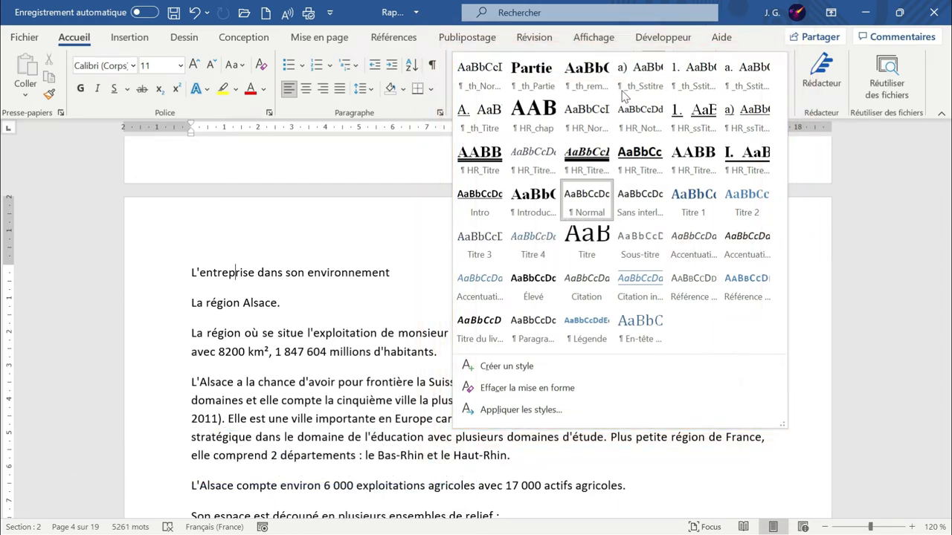
left_click(839, 215)
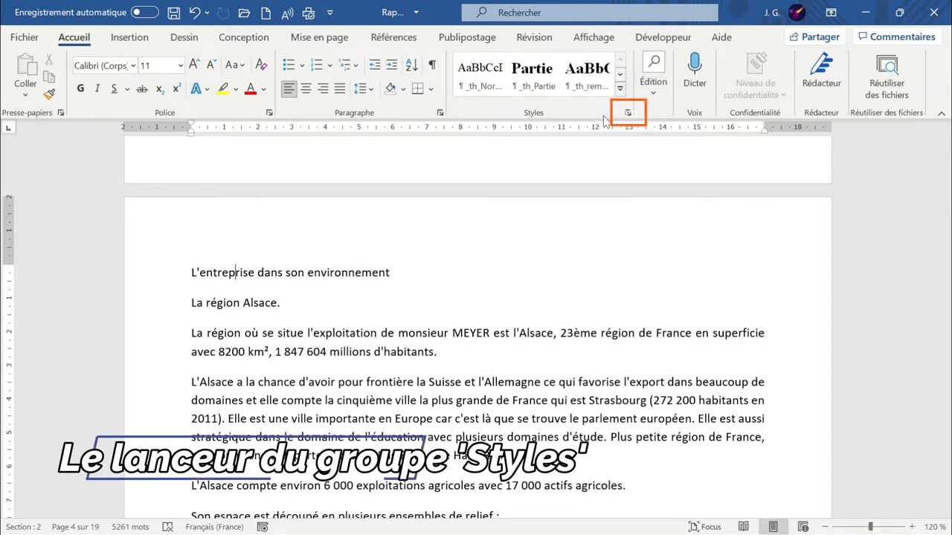
left_click(628, 112)
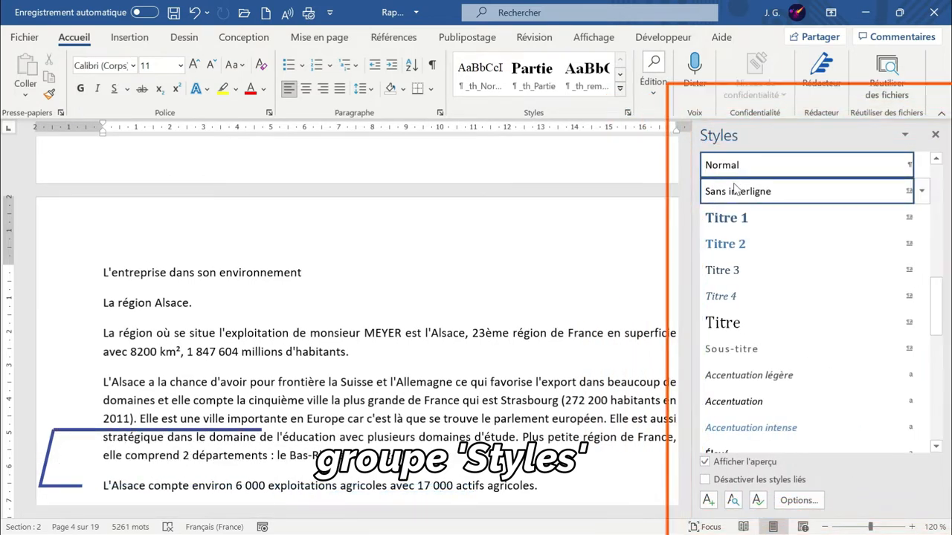
mouse_move(743, 187)
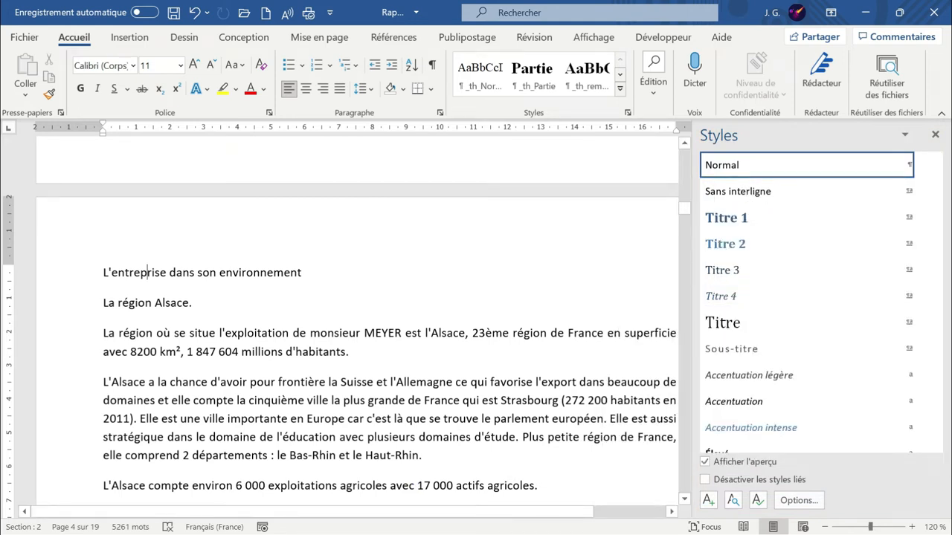
Step: Turn the style previews off and back on in the style list, and inspect the Sans interligne style's definition
left_click(704, 462)
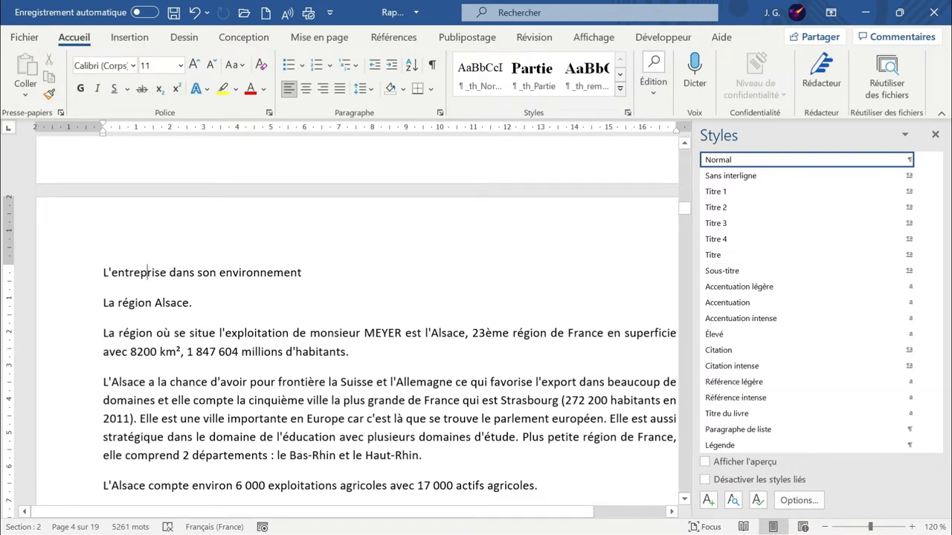
left_click(706, 462)
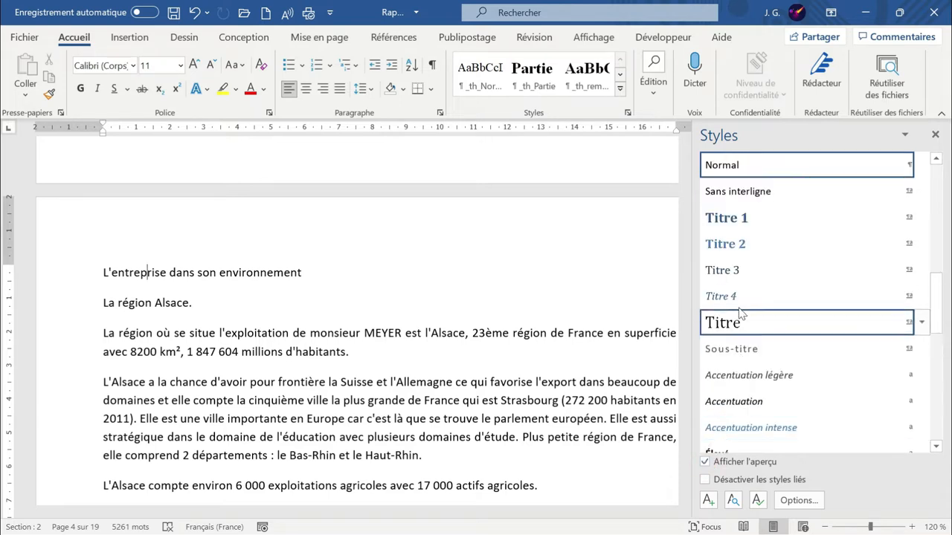
mouse_move(746, 250)
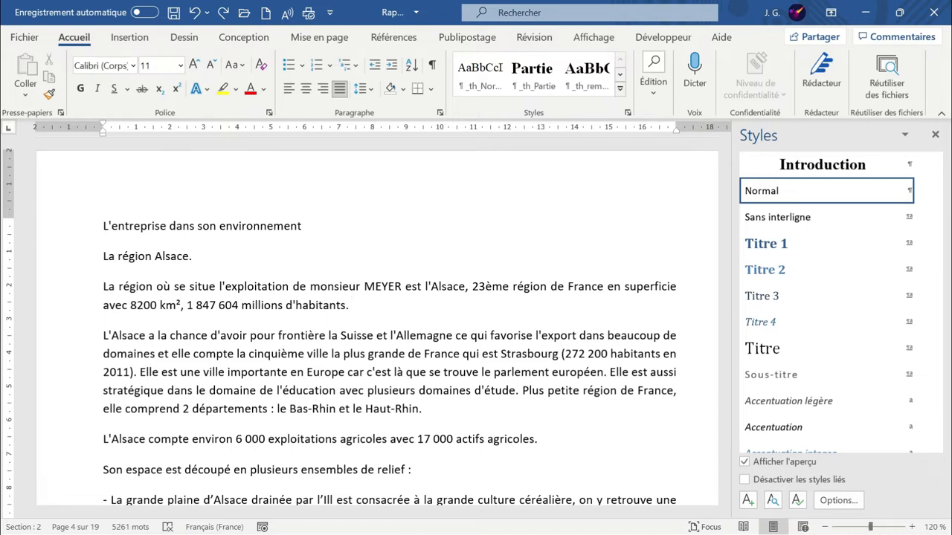
mouse_move(829, 196)
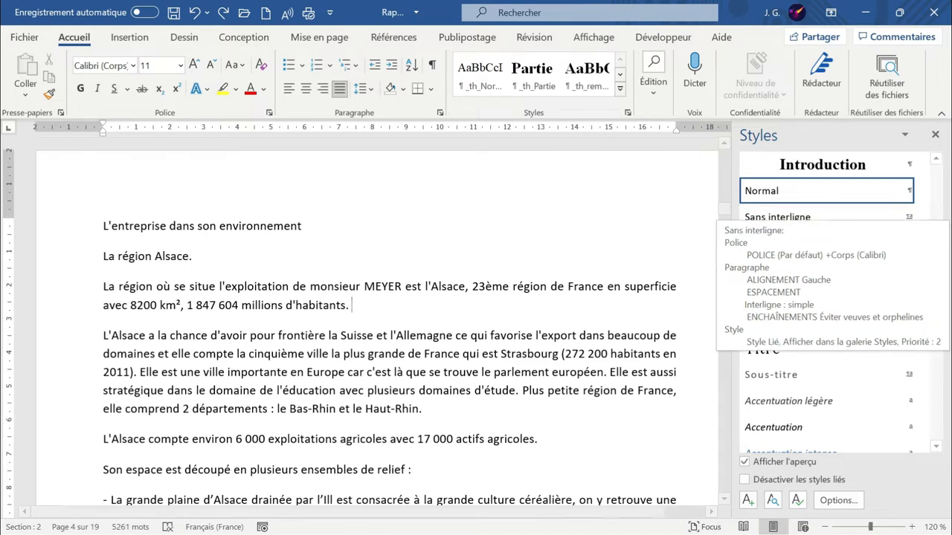
Step: Apply the Titre 1 style to the paragraph "L'entreprise dans son environnement"
left_click(219, 226)
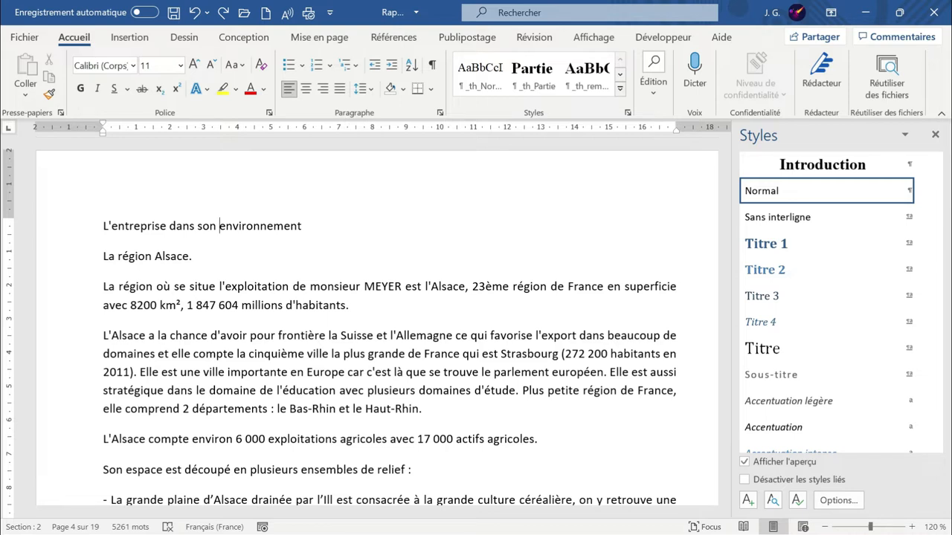
left_click(219, 226)
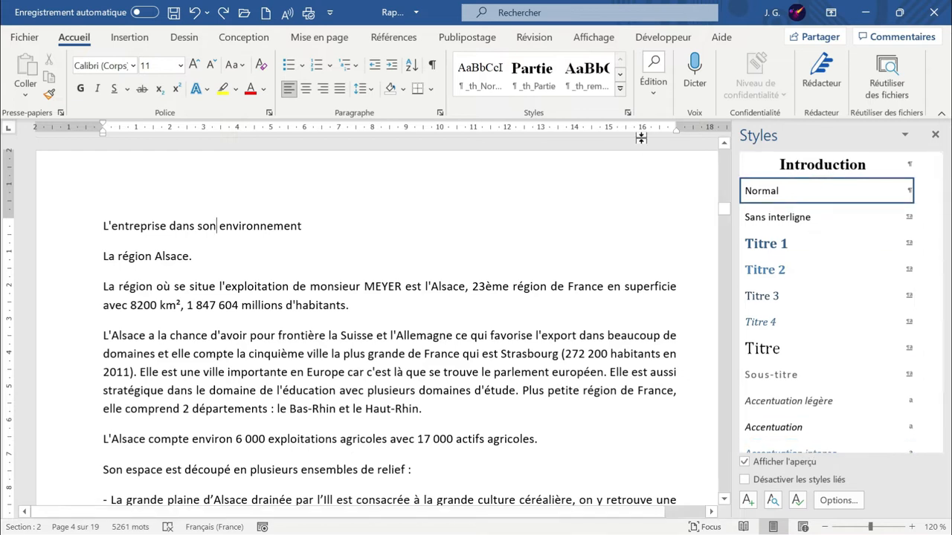
left_click(622, 92)
left_click(378, 198)
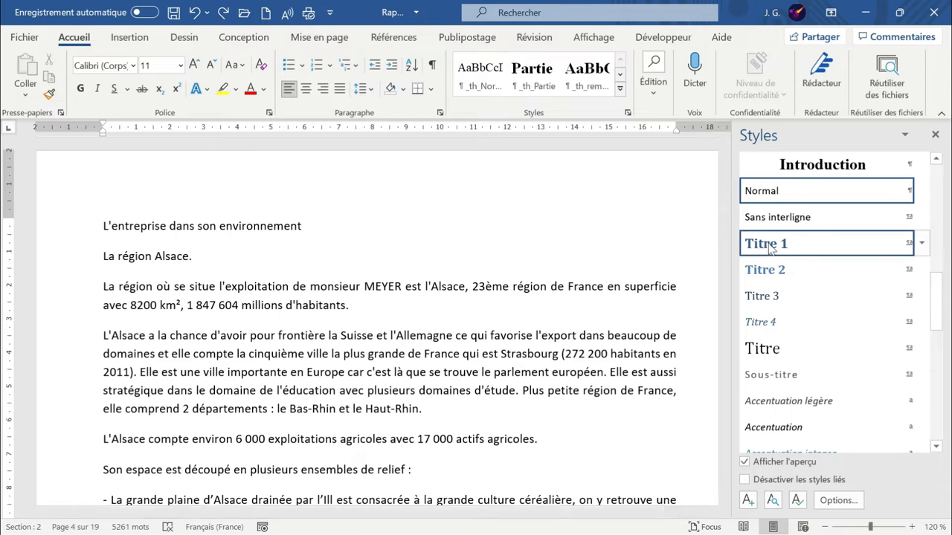
left_click(798, 245)
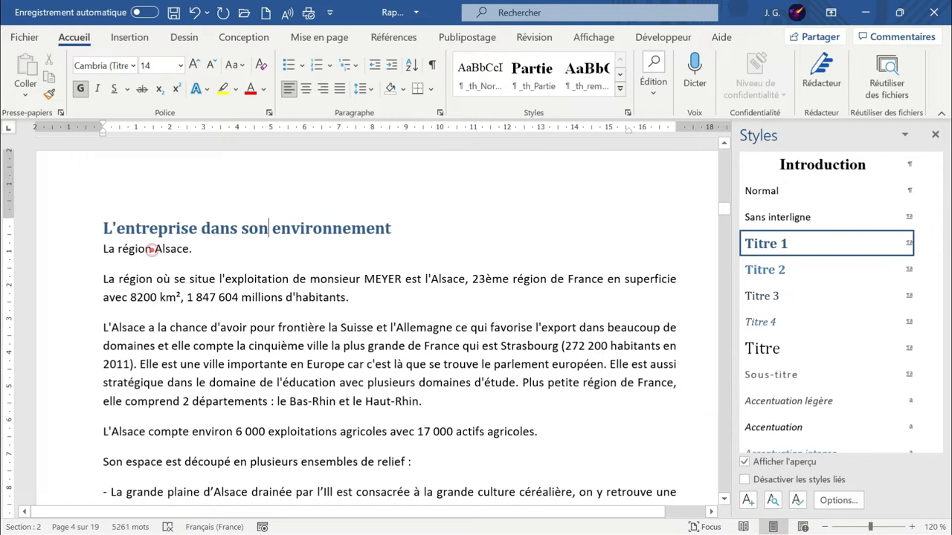
Step: Apply the Titre 2 style to the paragraph "La région Alsace." beneath the chapter title
left_click(152, 249)
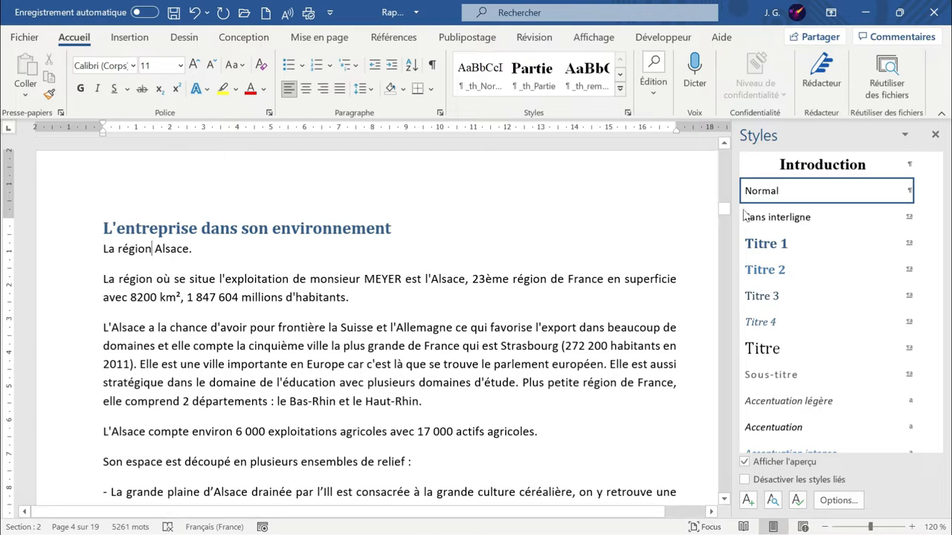
mouse_move(819, 277)
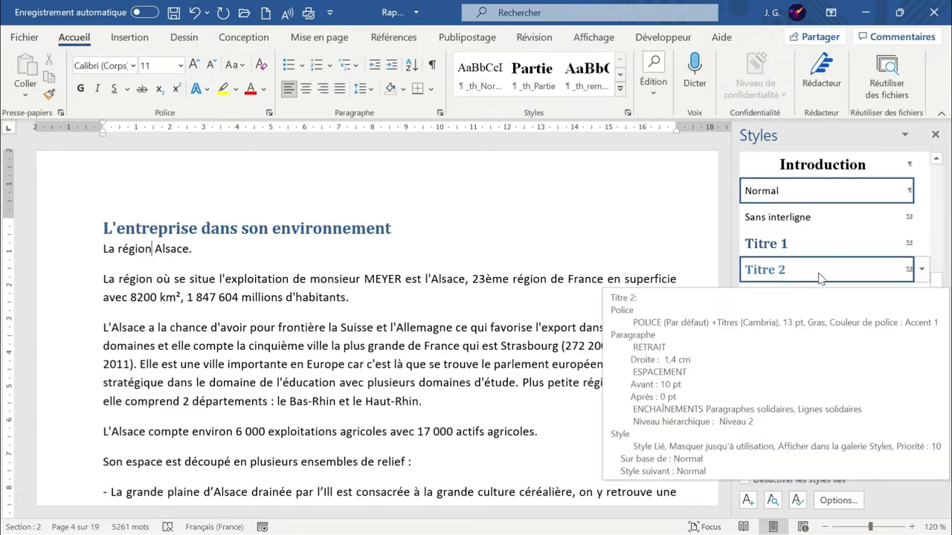
left_click(820, 278)
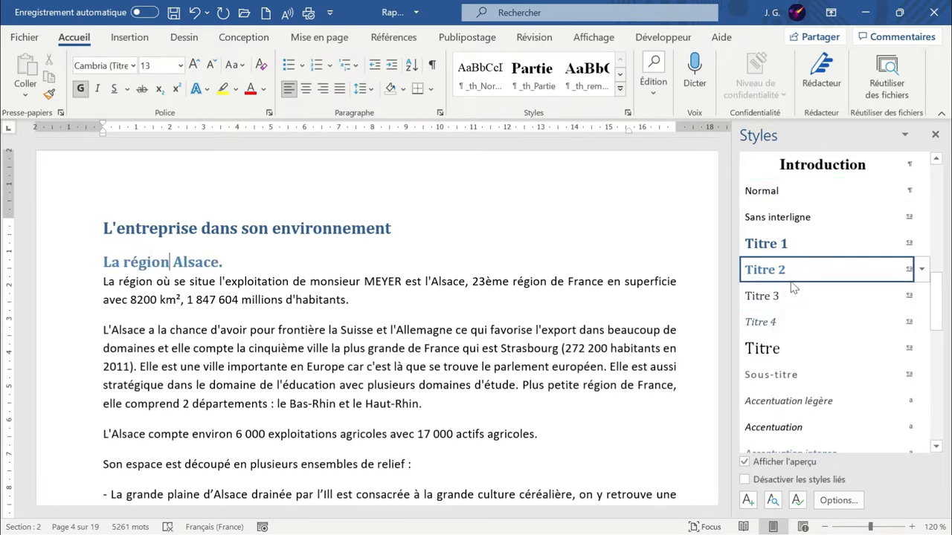
Step: Examine the formatting definition of the Titre 2 style and locate the heading styles in the style gallery
mouse_move(798, 277)
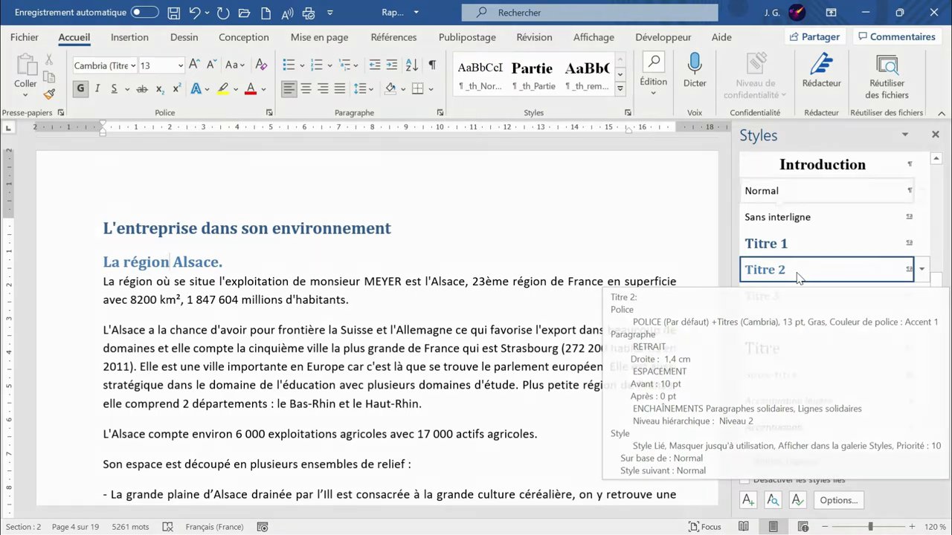
mouse_move(778, 202)
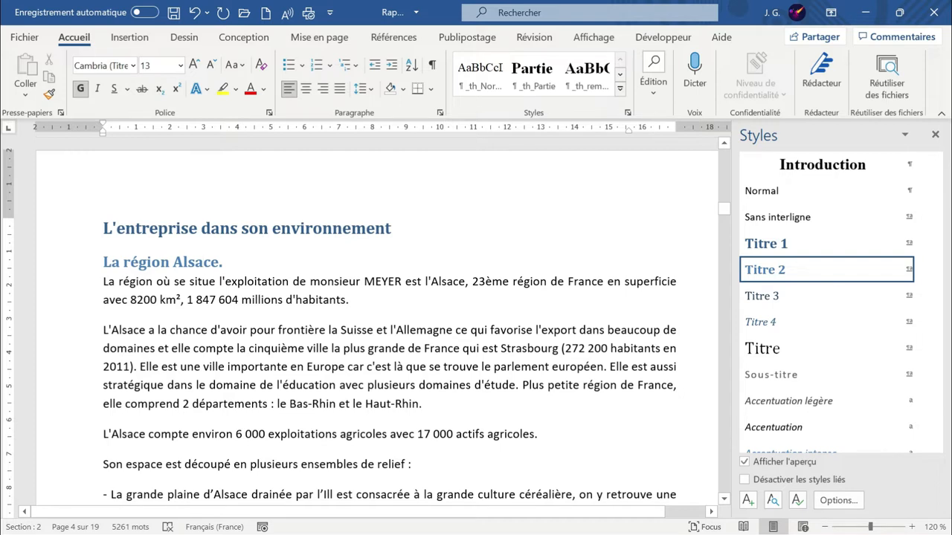
left_click(619, 88)
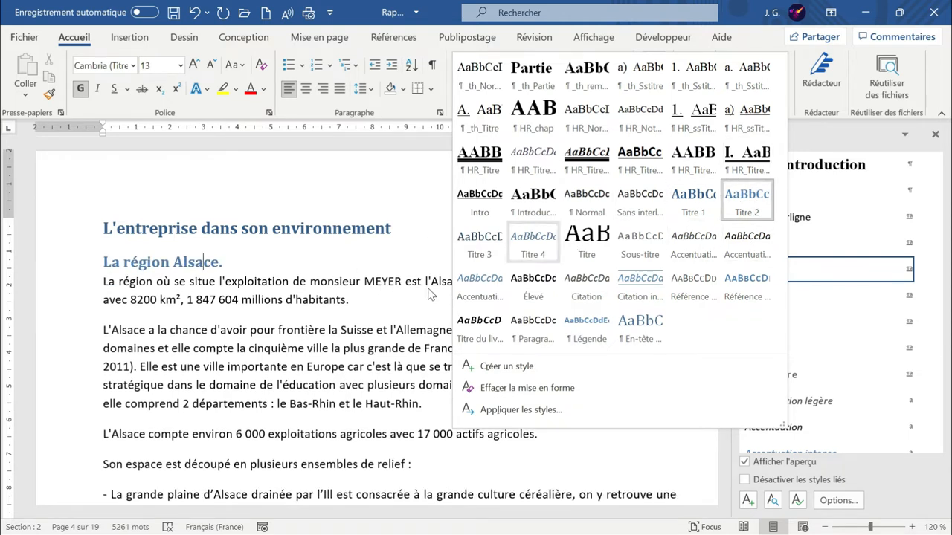
left_click(403, 284)
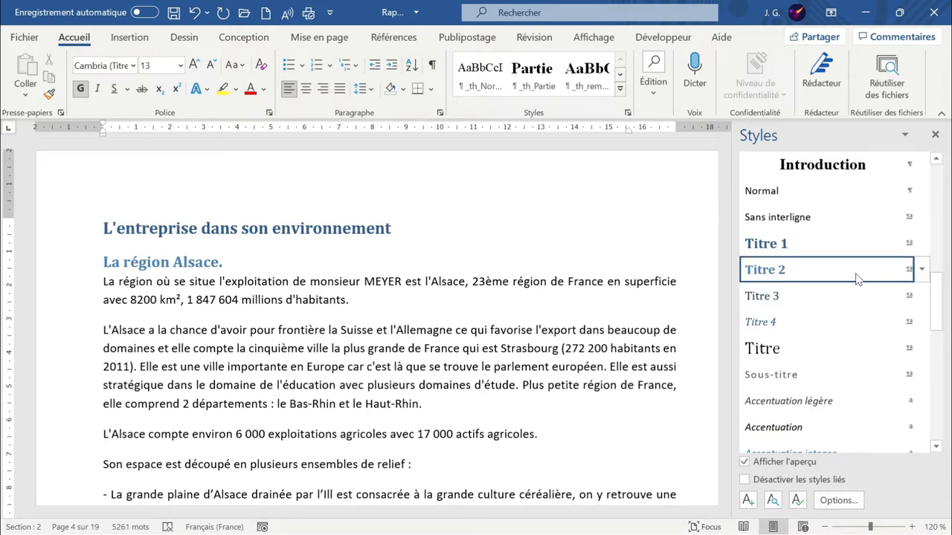
mouse_move(857, 278)
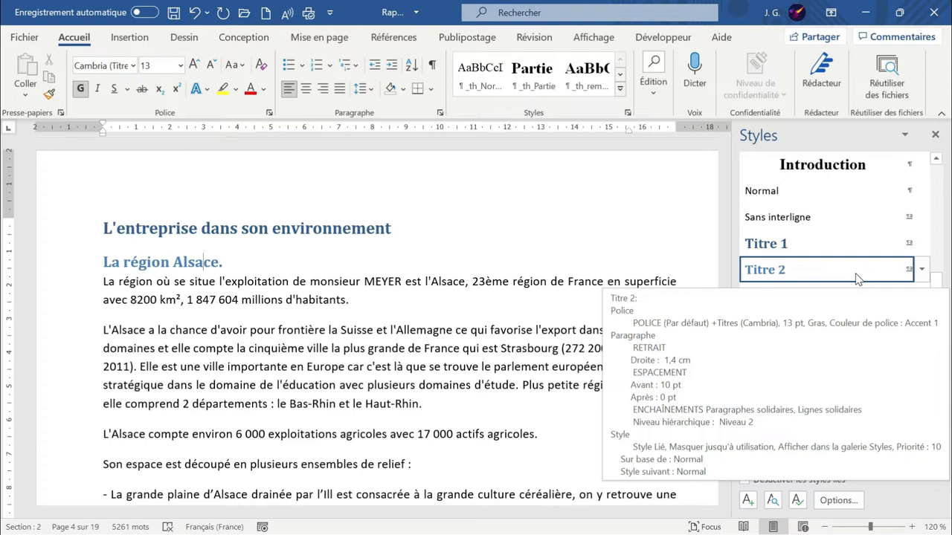
Step: Collapse the content under the heading "L'entreprise dans son environnement" and expand it again
key("Up")
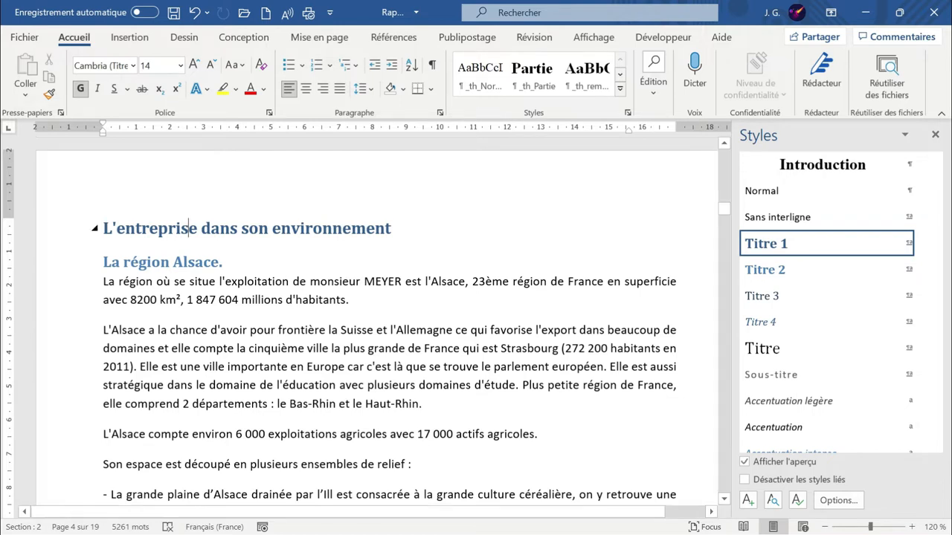
left_click(74, 233)
left_click(168, 236)
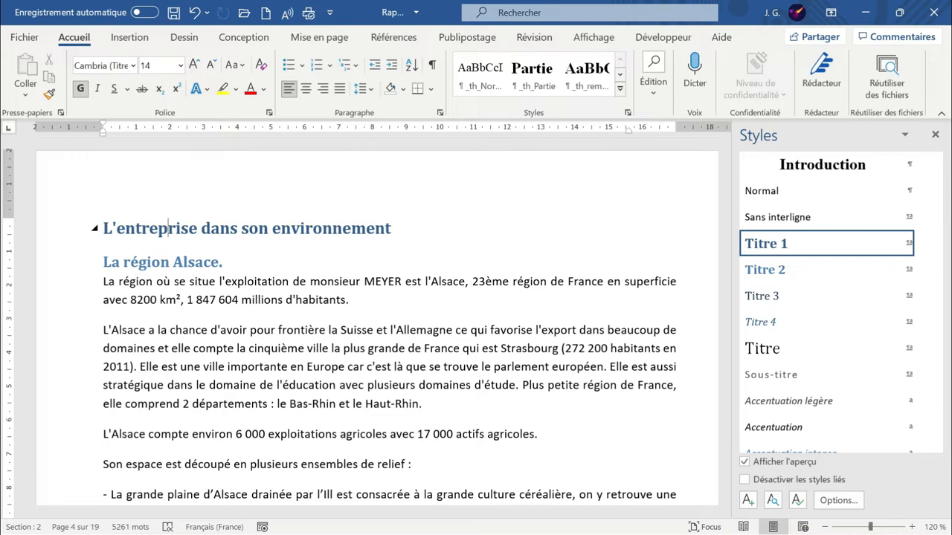
left_click(94, 228)
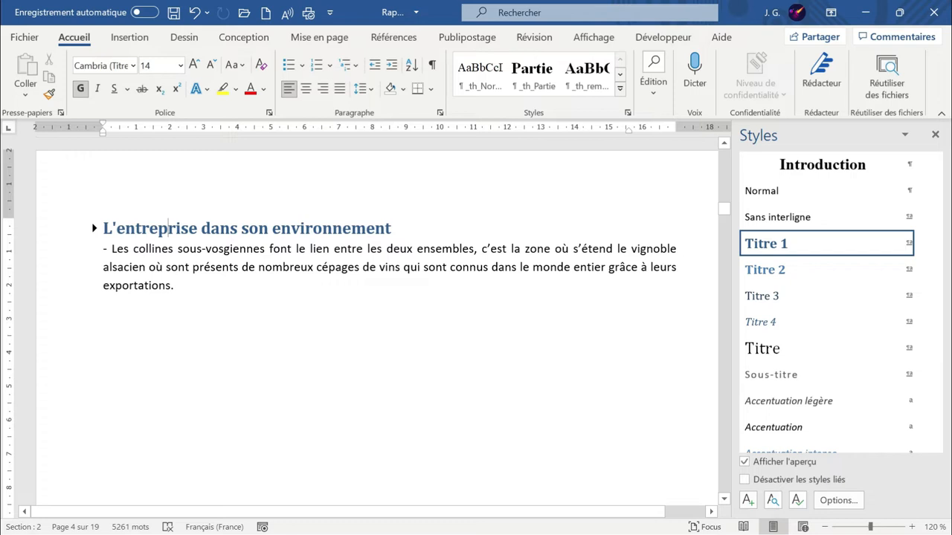
left_click(95, 229)
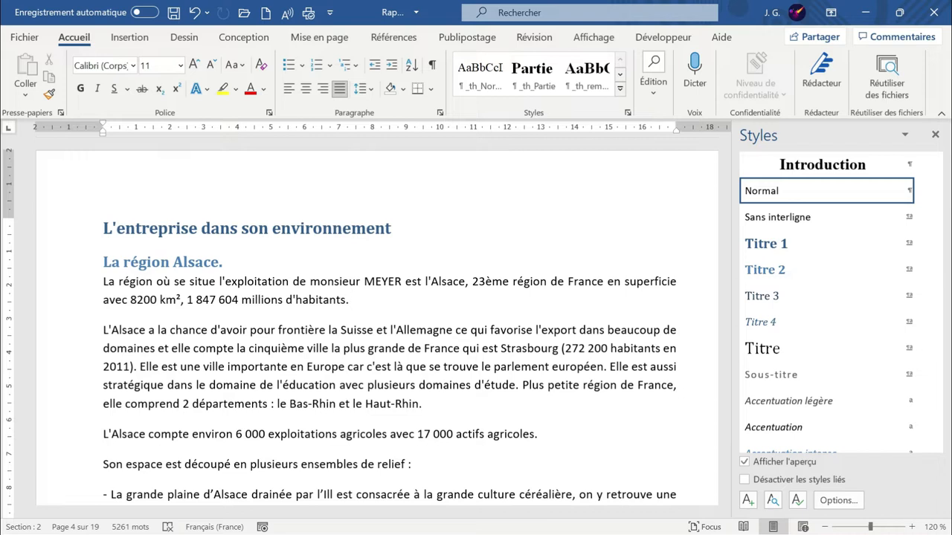
Step: Apply the Titre 2 style to the paragraph "Le département du Haut-Rhin" and test collapsing and expanding its section
scroll(297, 375, "down", 10)
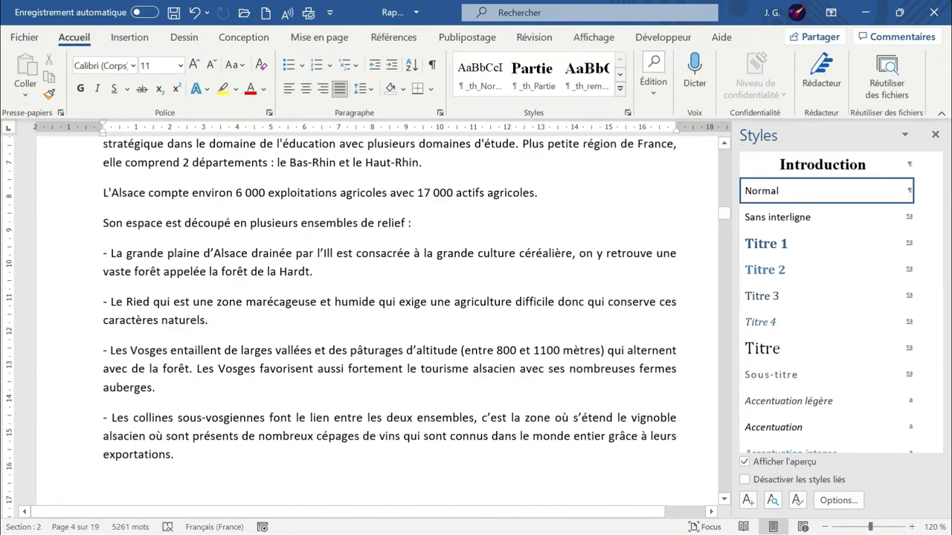
scroll(297, 375, "down", 5)
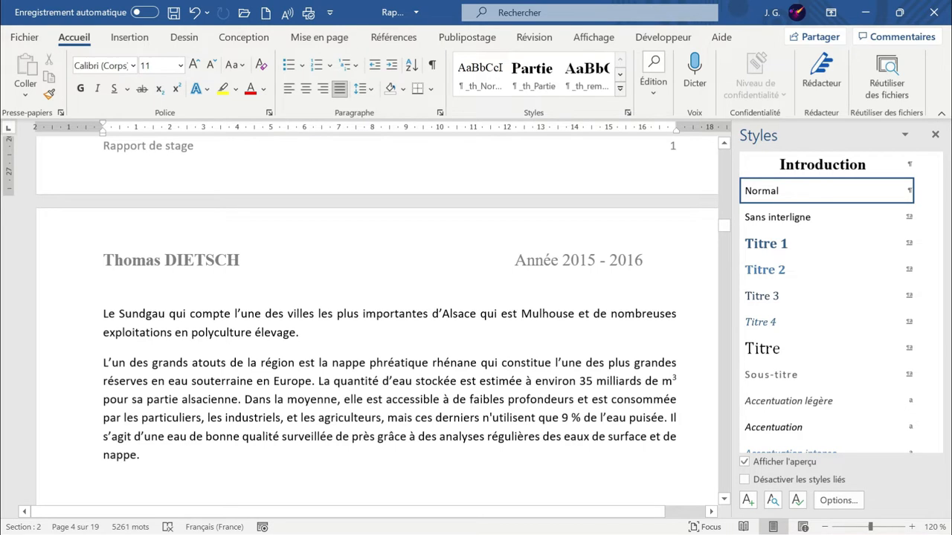
scroll(229, 342, "down", 10)
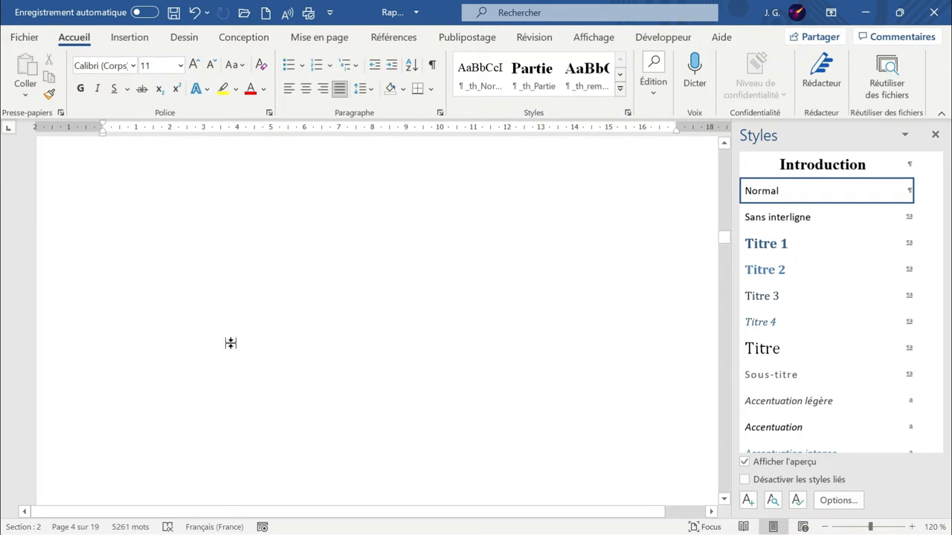
scroll(377, 325, "down", 1)
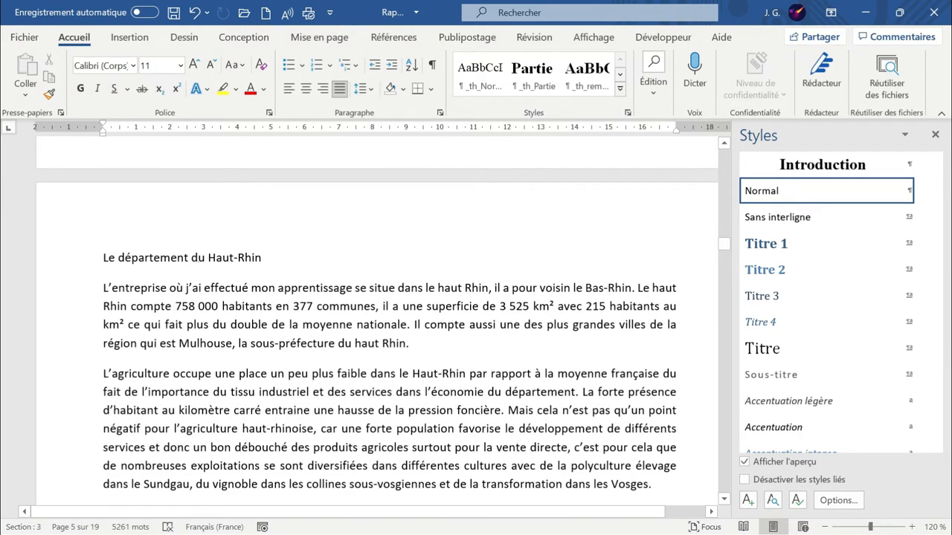
left_click(199, 257)
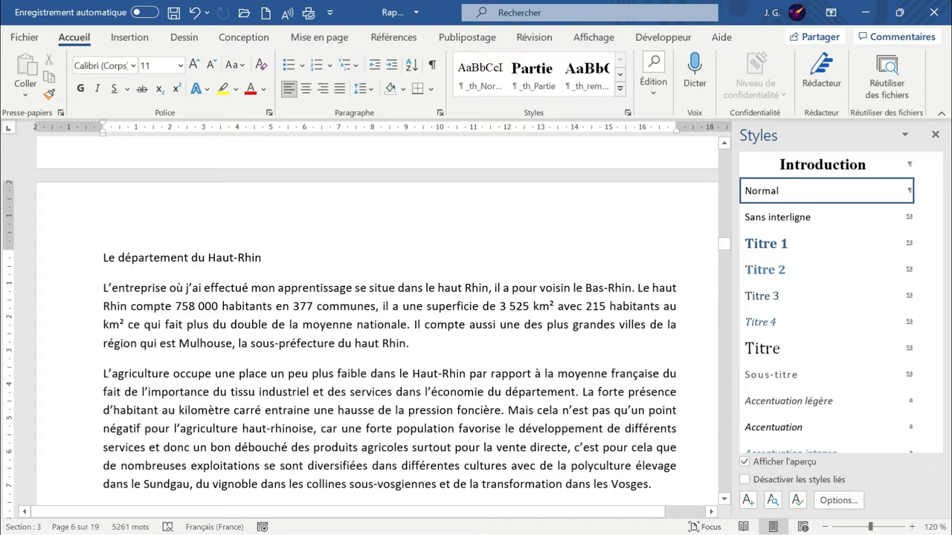
left_click(764, 271)
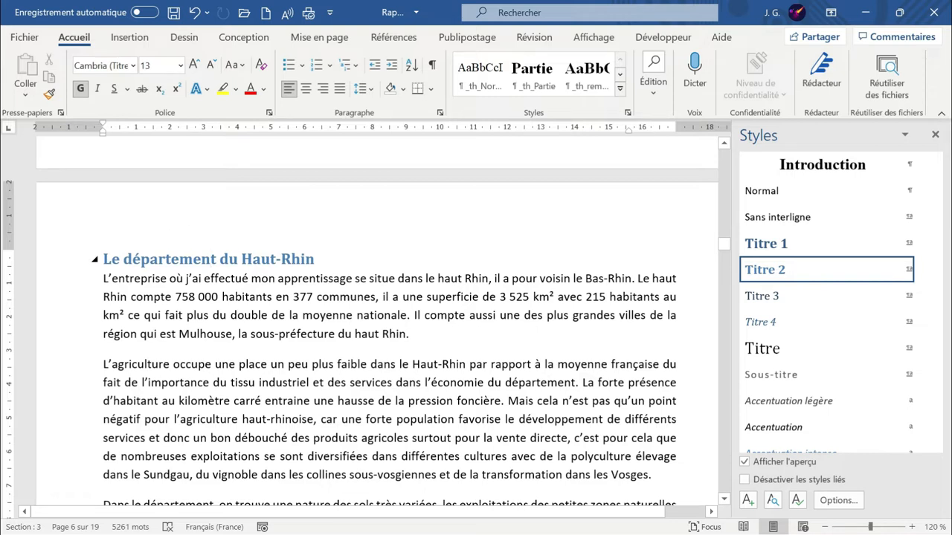
left_click(94, 259)
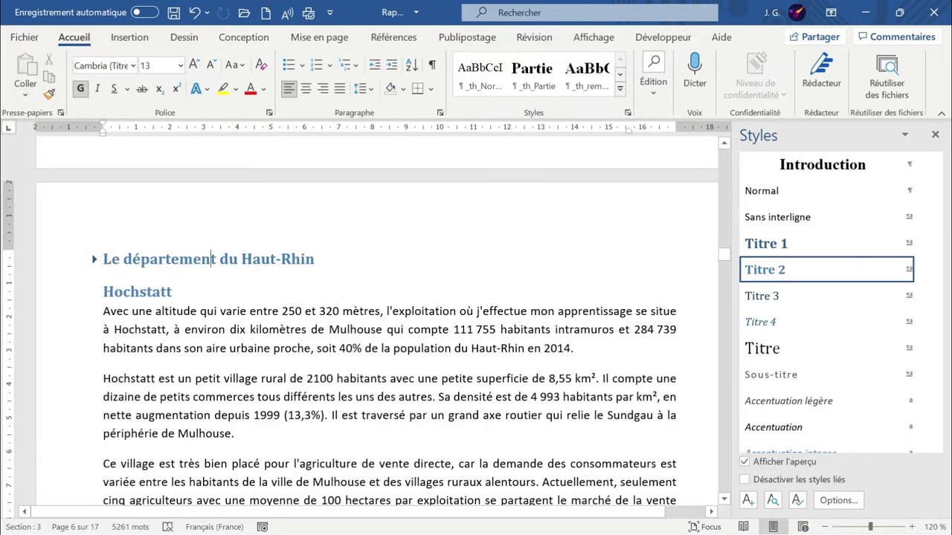
left_click(94, 260)
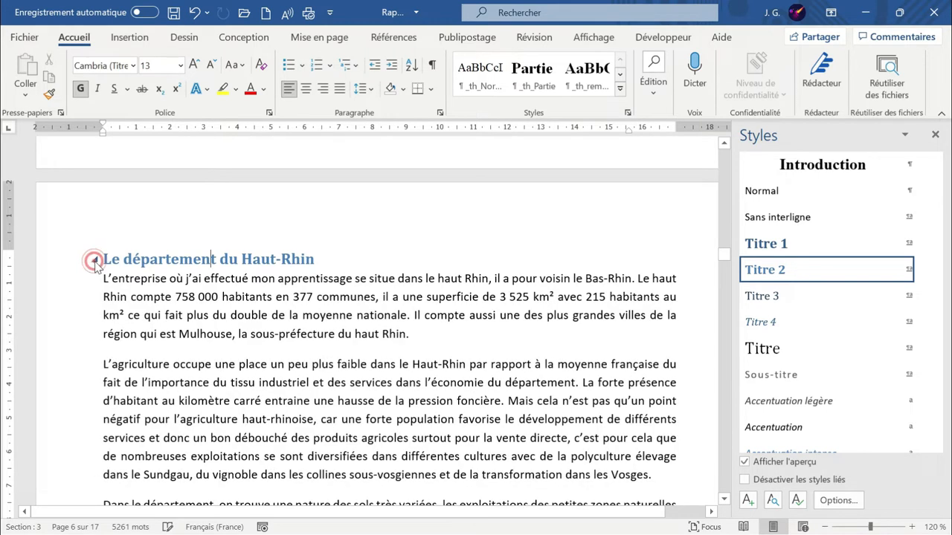
Step: Apply the Titre 2 style to the paragraph "La commune." above the table of companies
scroll(95, 259, "down", 5)
scroll(239, 355, "down", 15)
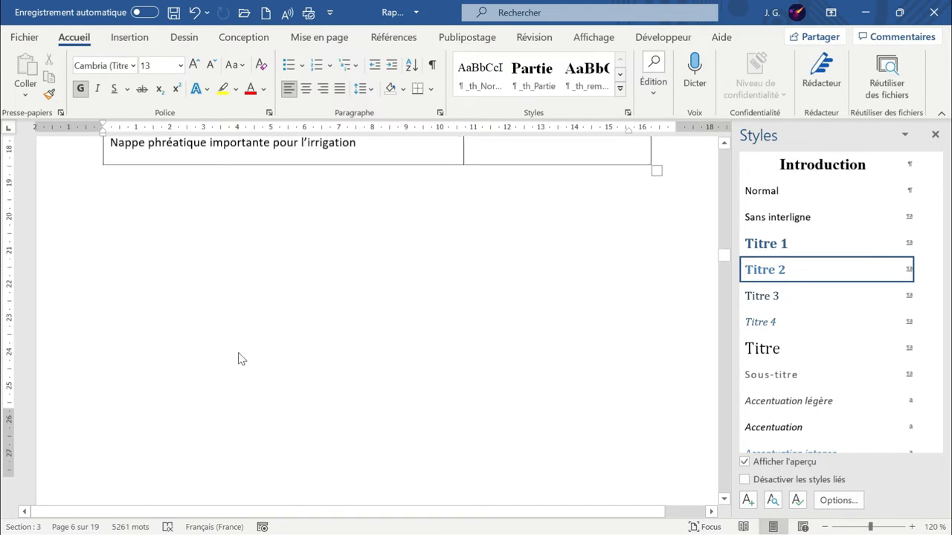
left_click(151, 190)
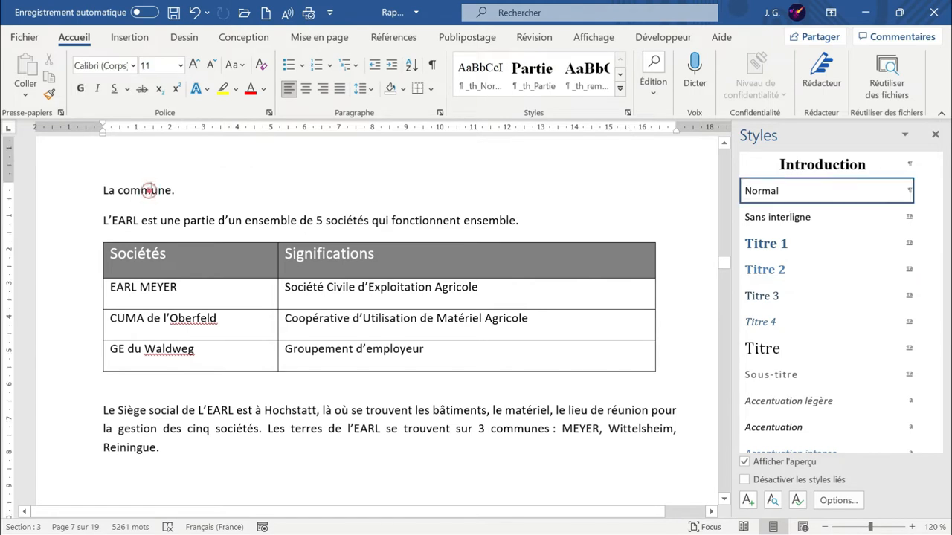
left_click(778, 272)
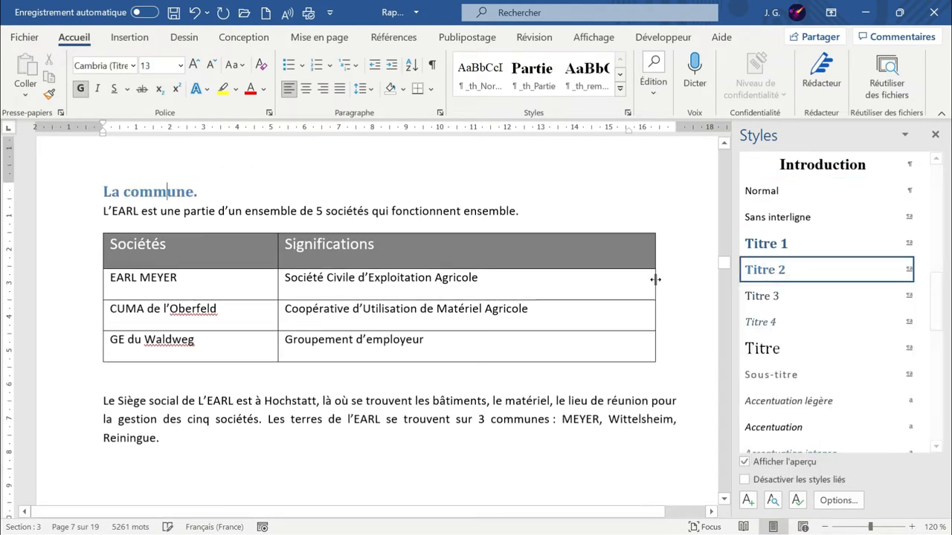
Step: Modify the Titre 2 style from the heading "La région Alsace.", giving it a darker orange Accent 6 font colour and a 1,25 cm left indent
scroll(353, 301, "up", 20)
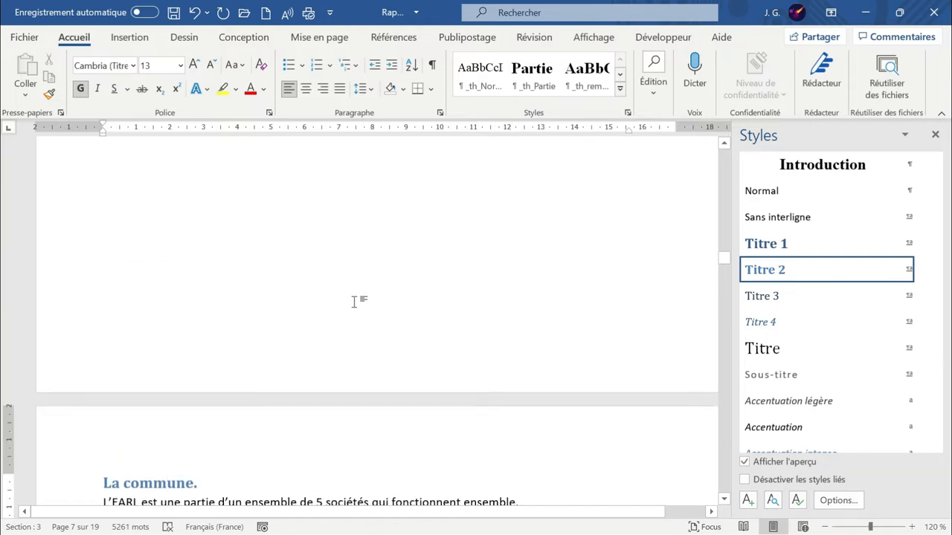
scroll(353, 301, "up", 20)
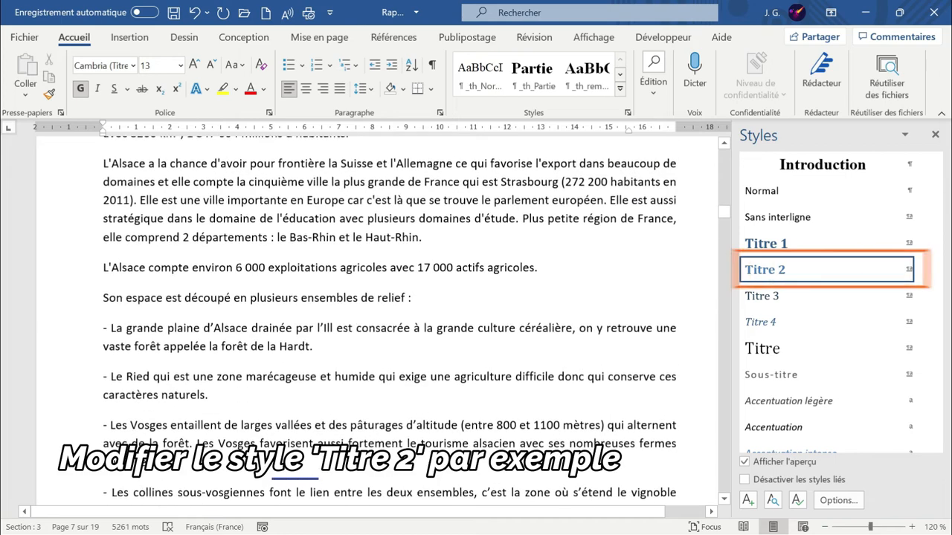
scroll(354, 301, "up", 5)
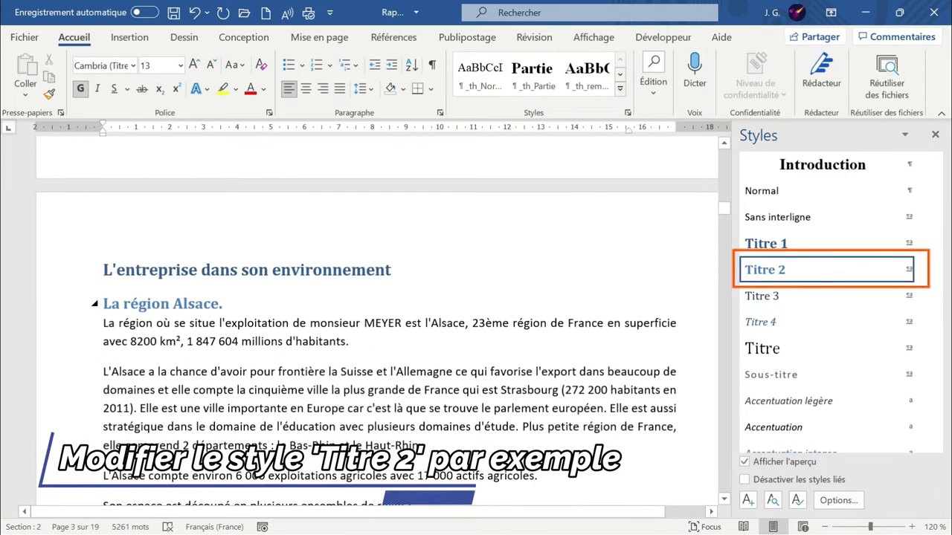
left_click(186, 303)
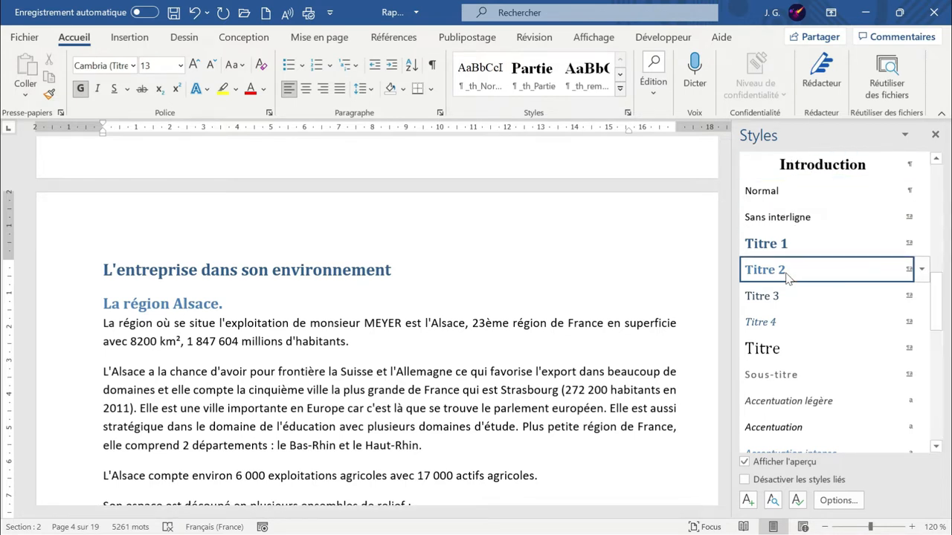
mouse_move(832, 273)
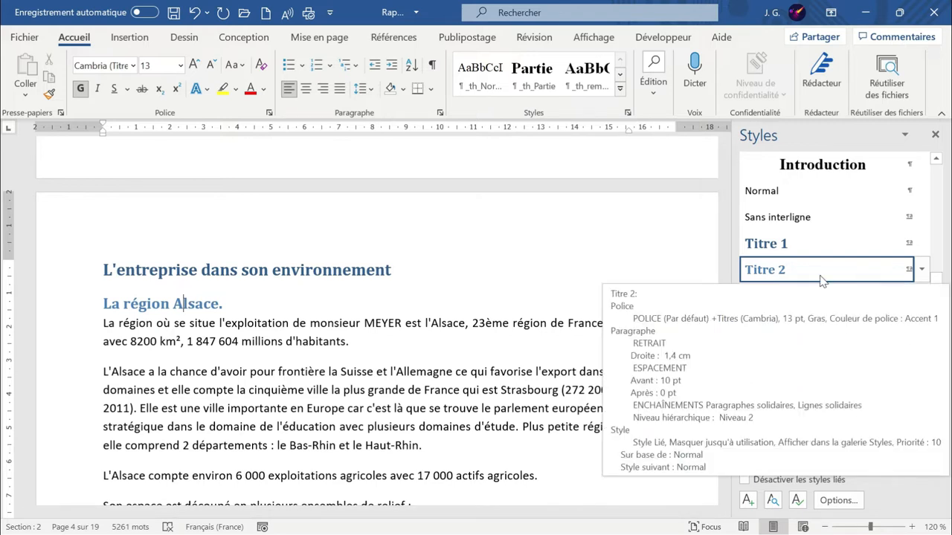
right_click(818, 275)
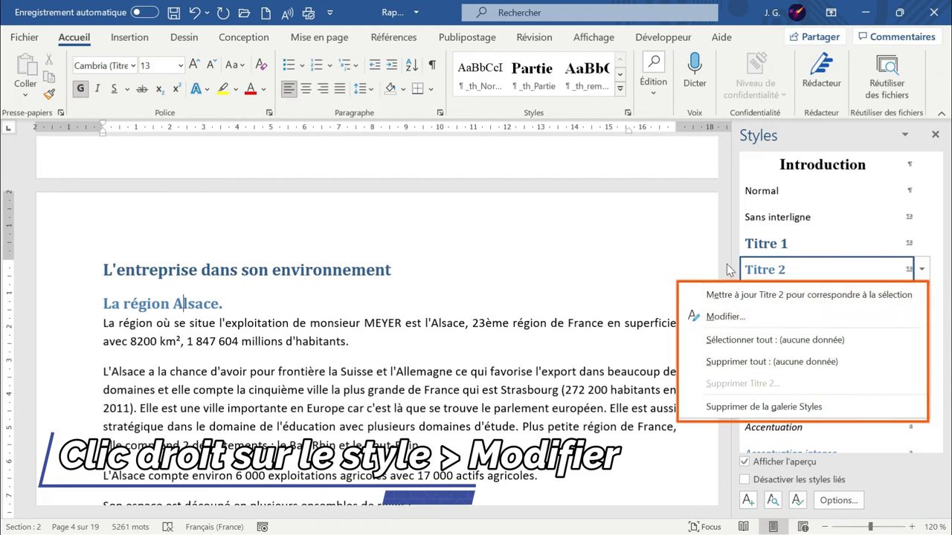
left_click(925, 273)
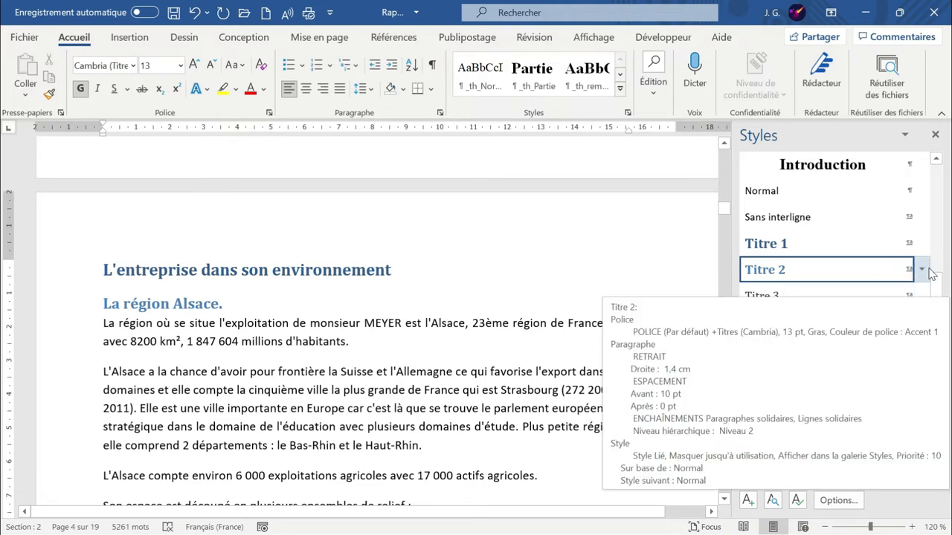
left_click(922, 271)
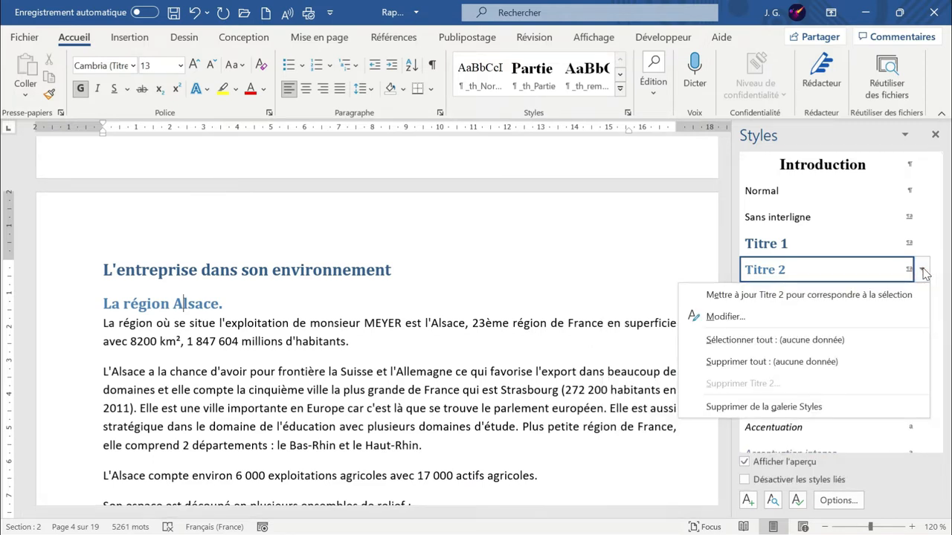
left_click(736, 316)
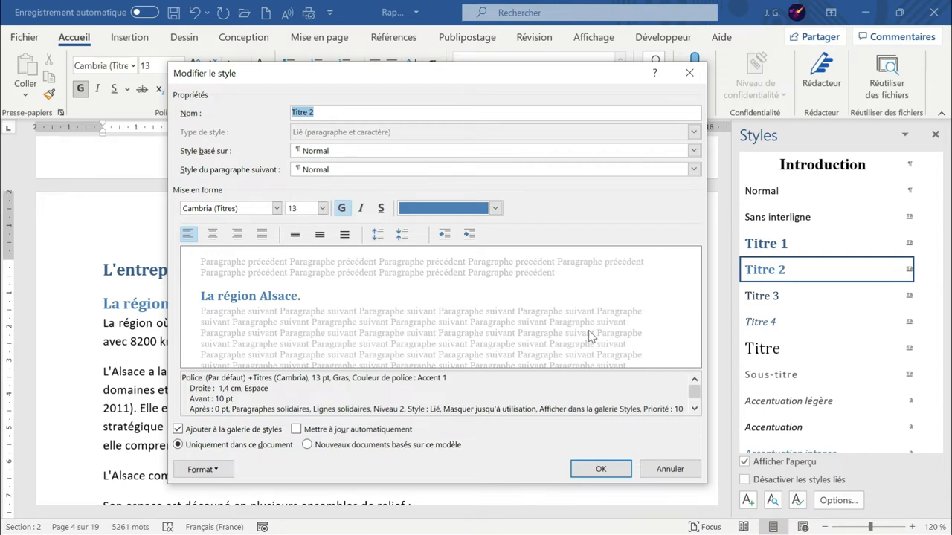
left_click(495, 208)
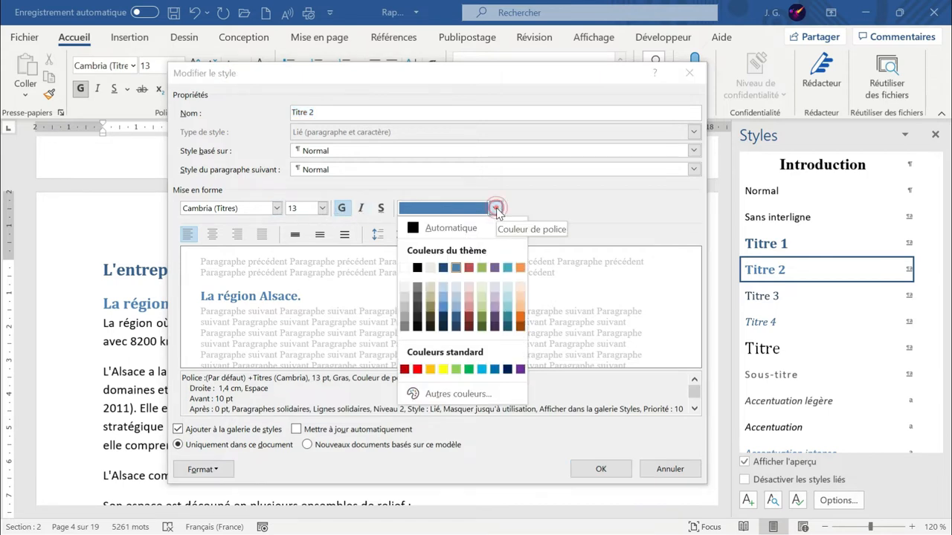
left_click(520, 321)
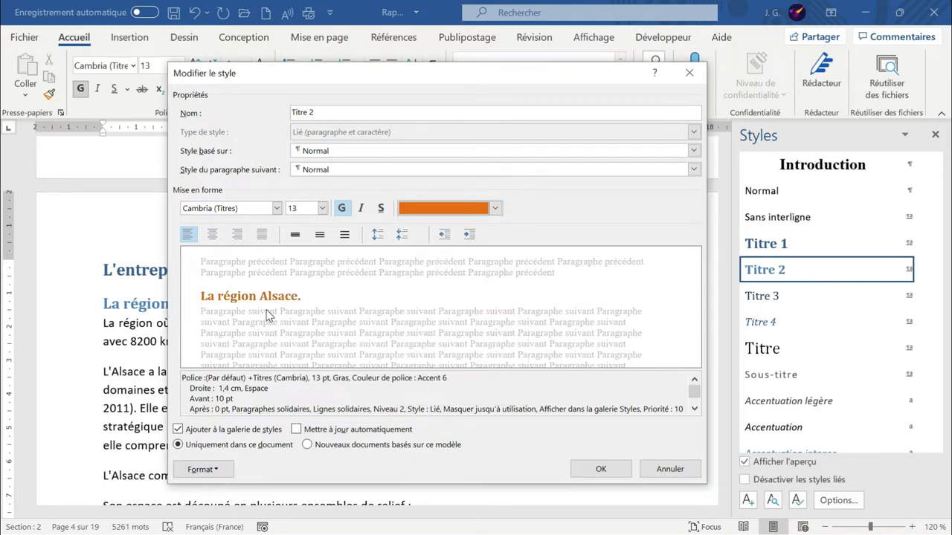
left_click(471, 236)
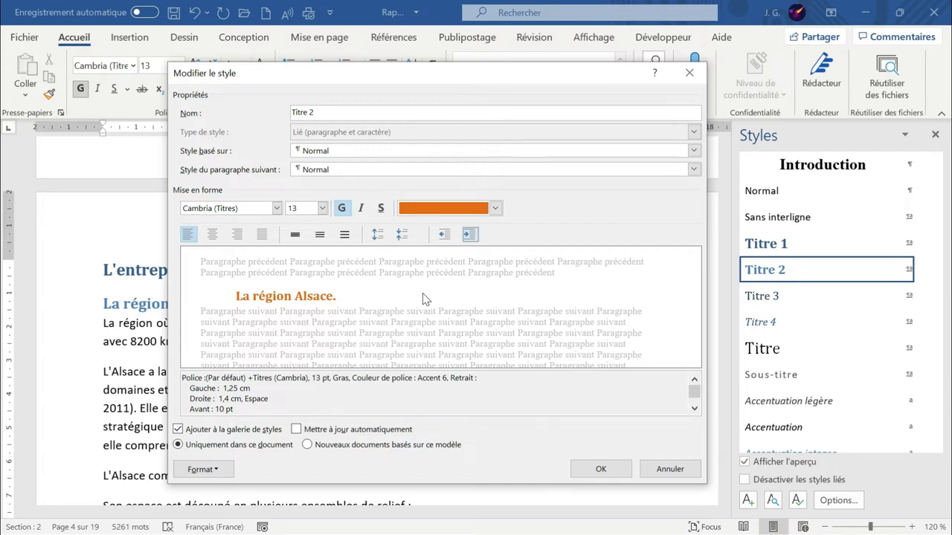
Step: Add an orange 1 ½ pt single-line bottom border to the Titre 2 style and save the style changes
left_click(212, 471)
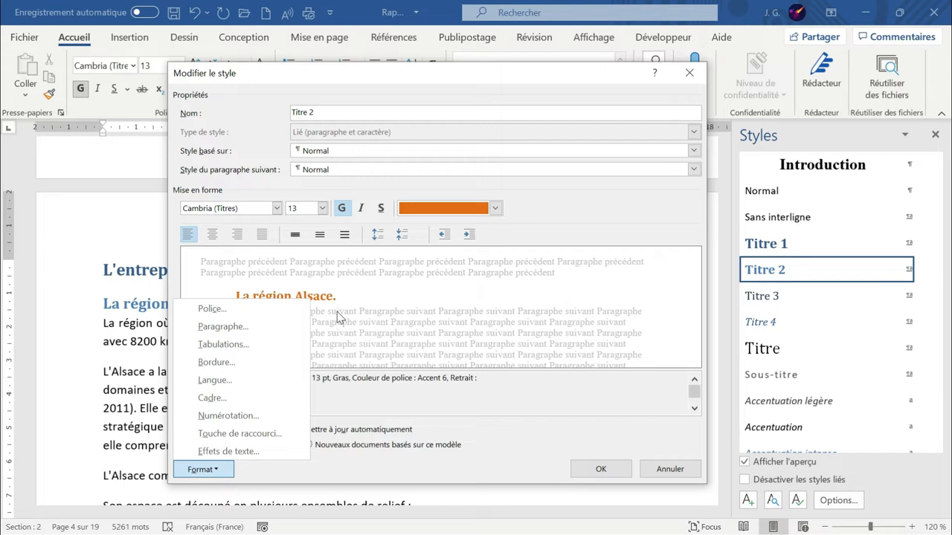
left_click(246, 362)
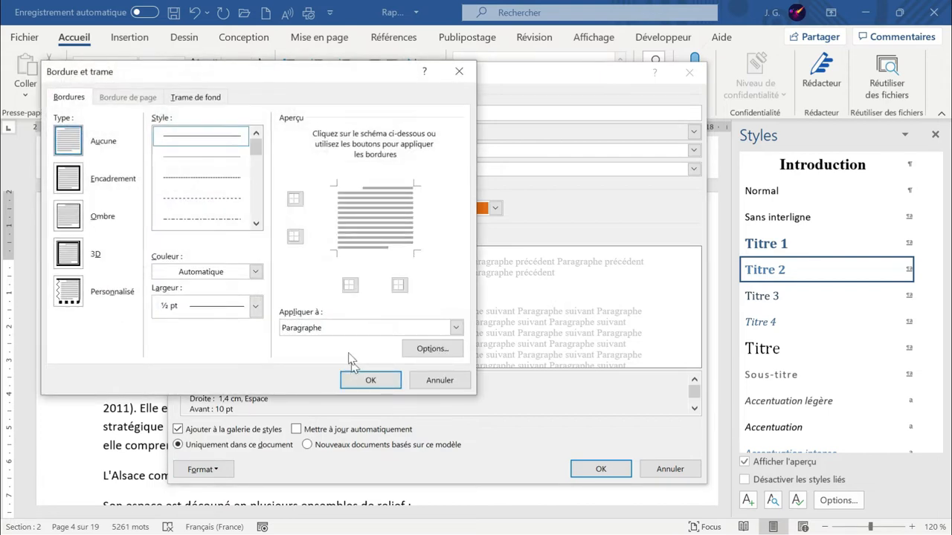
scroll(212, 196, "down", 2)
scroll(203, 152, "up", 3)
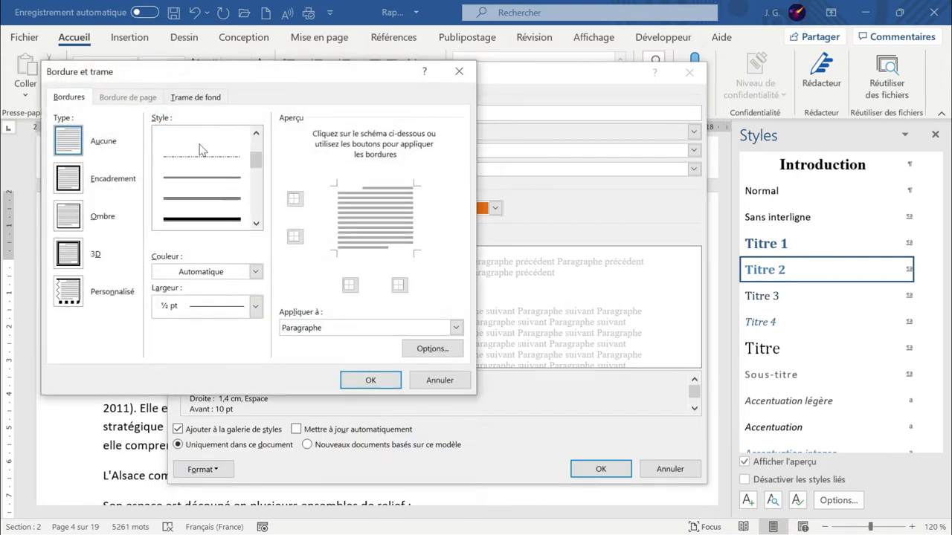
left_click(199, 136)
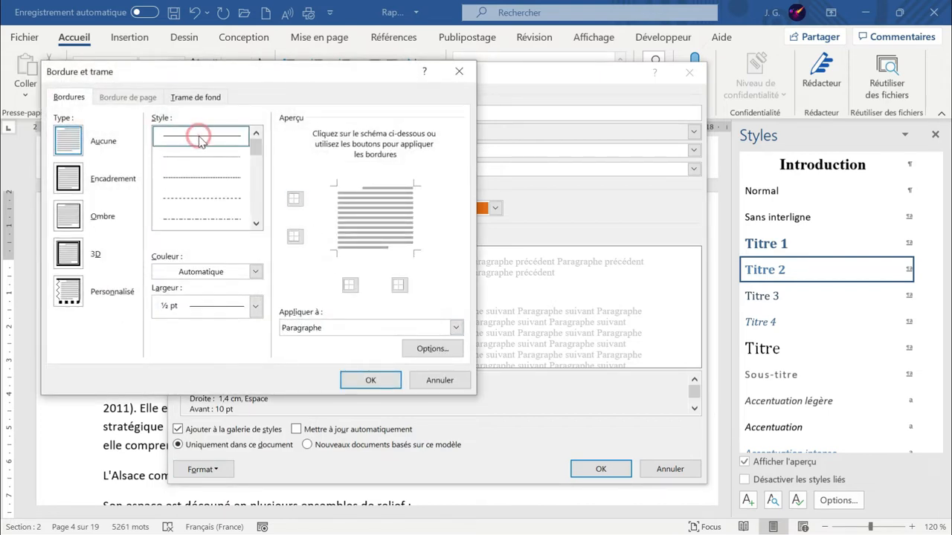
left_click(255, 271)
left_click(275, 383)
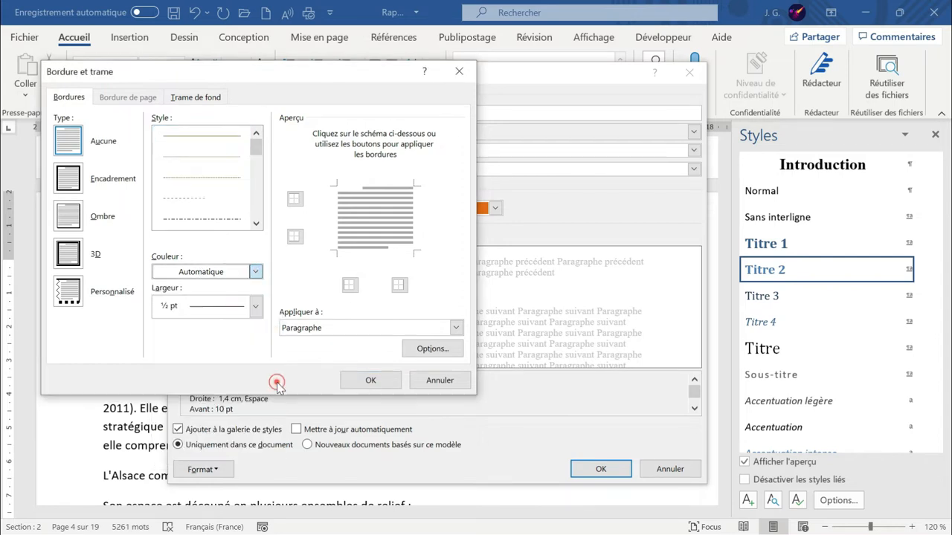
left_click(253, 305)
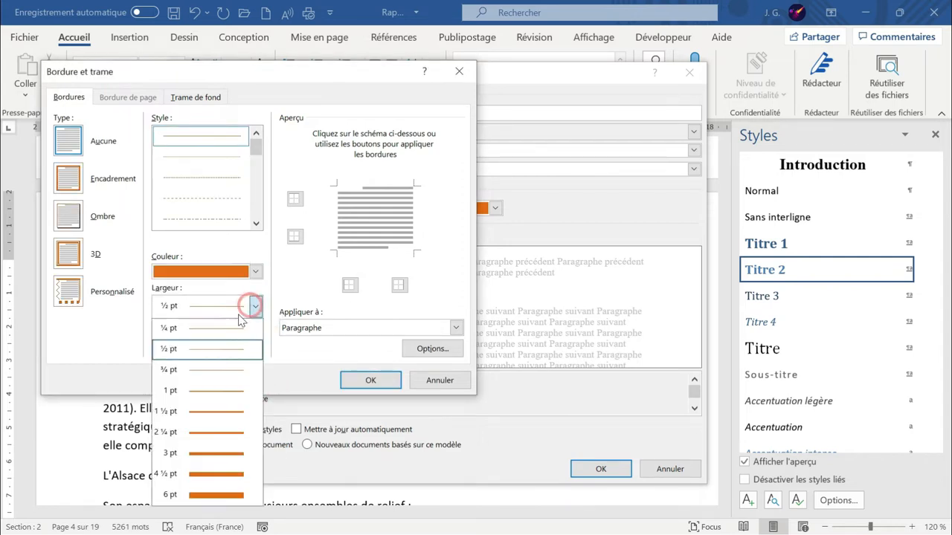
left_click(208, 411)
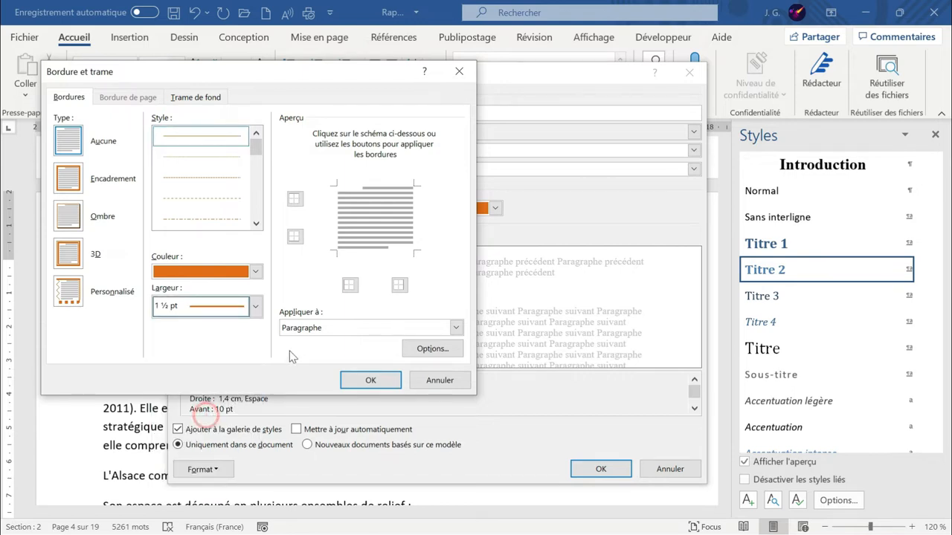
left_click(295, 237)
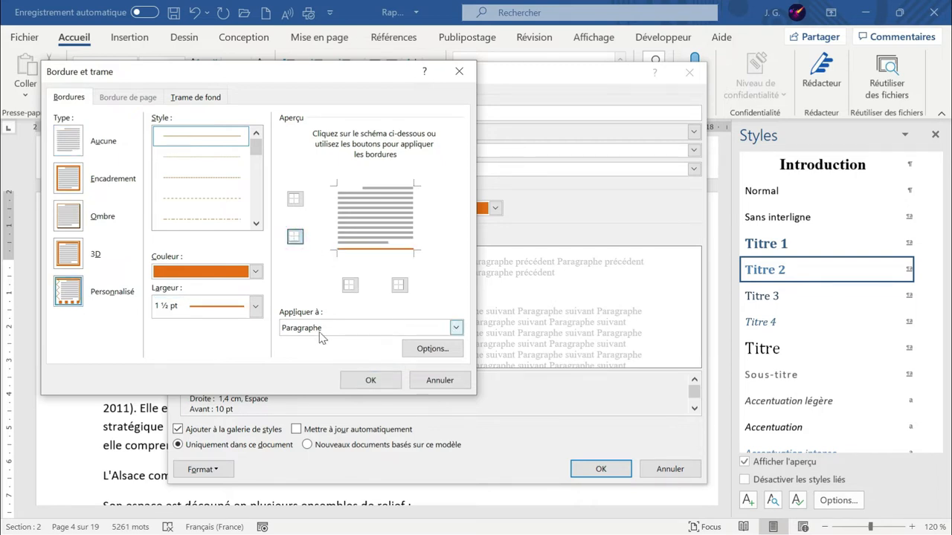
left_click(351, 380)
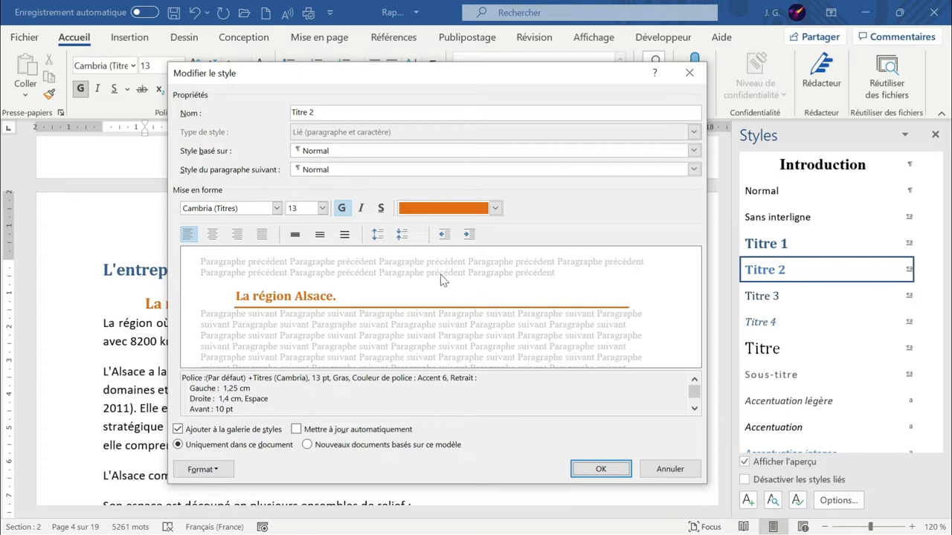
left_click(608, 471)
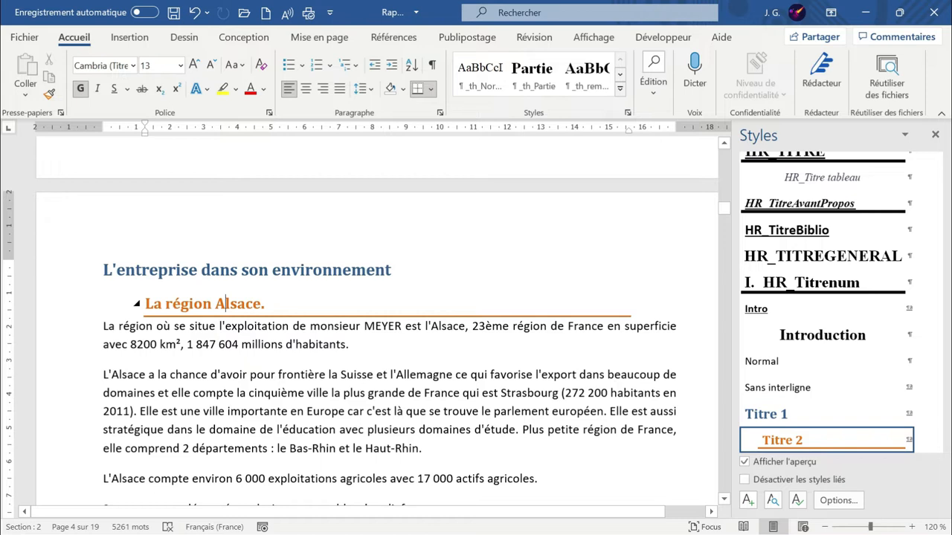
Step: Examine the Titre 2 style's appearance in the style list and gallery, and on the headings "Le département du Haut-Rhin" and "La commune."
scroll(817, 364, "down", 5)
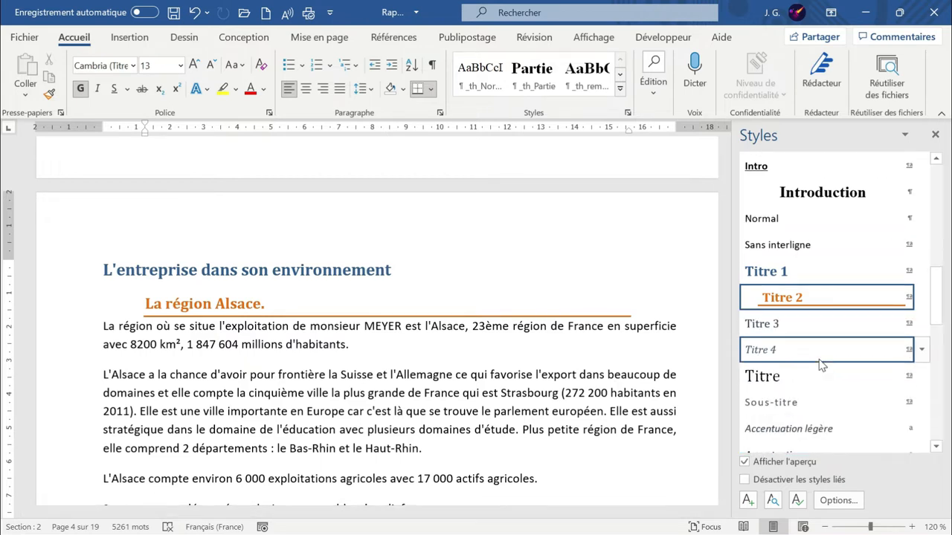
scroll(821, 365, "down", 2)
mouse_move(782, 235)
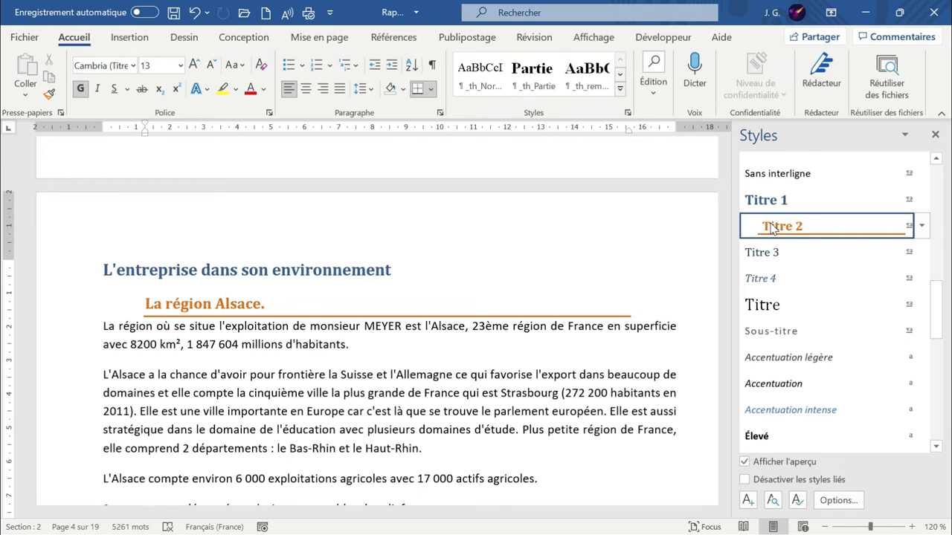
left_click(620, 89)
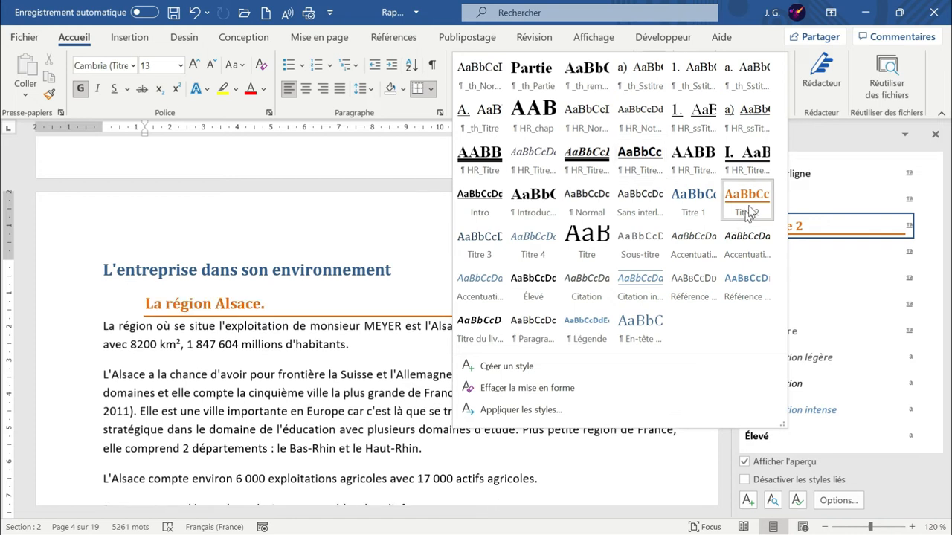
key("Escape")
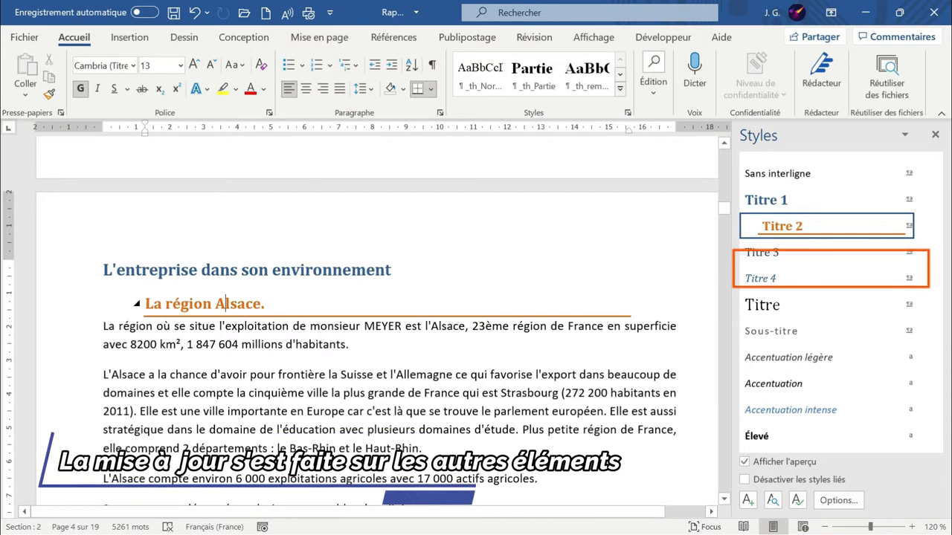
scroll(378, 319, "down", 15)
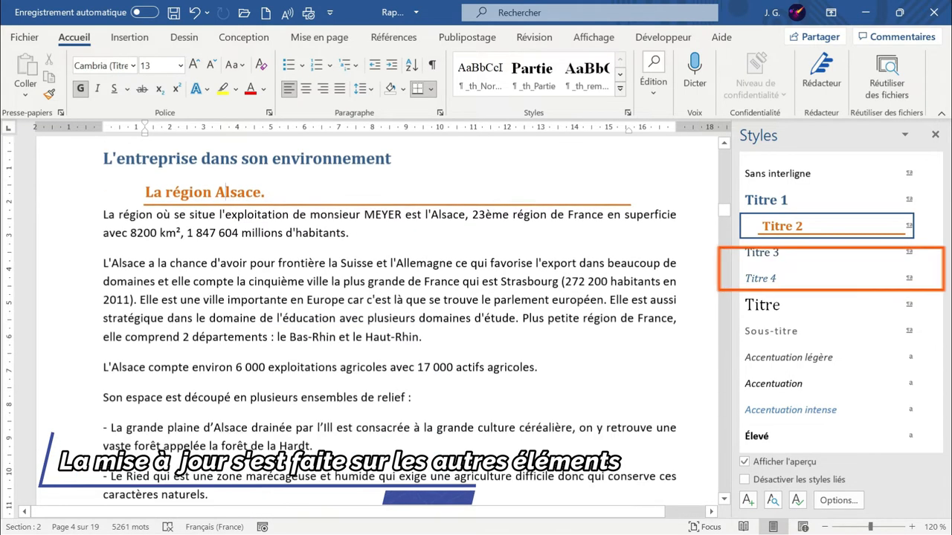
scroll(278, 356, "down", 9)
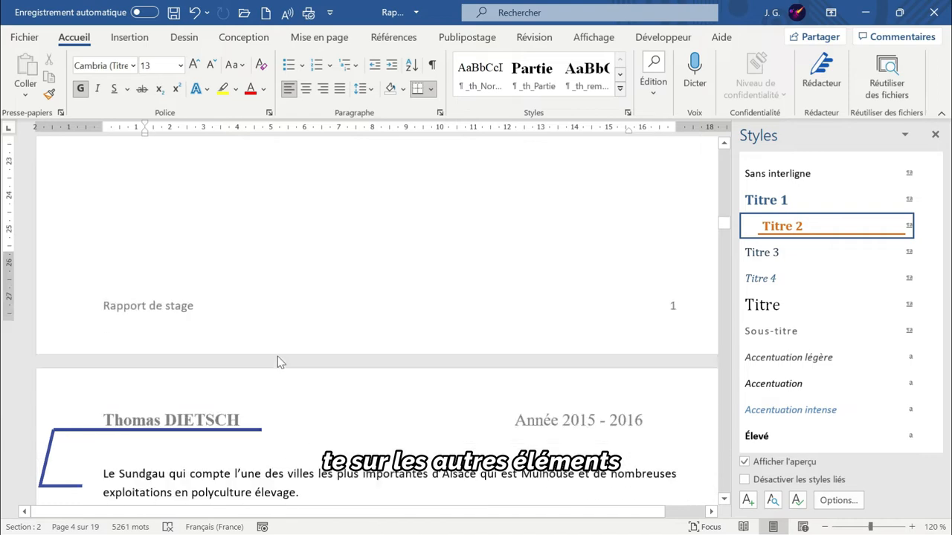
scroll(378, 320, "down", 2)
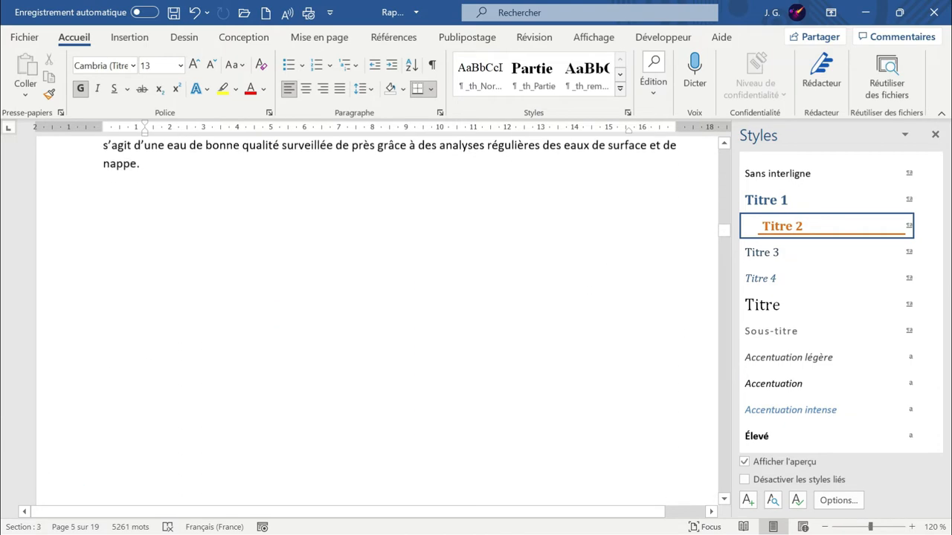
scroll(378, 320, "down", 6)
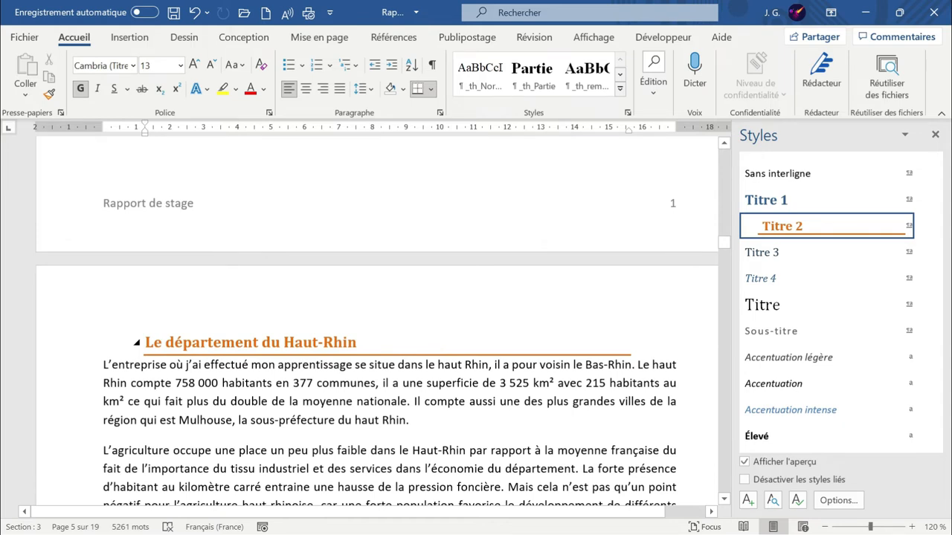
scroll(377, 320, "down", 9)
scroll(378, 319, "down", 6)
Step: Modify the Titre 2 style to use the Arial font and save the change
left_click(518, 298)
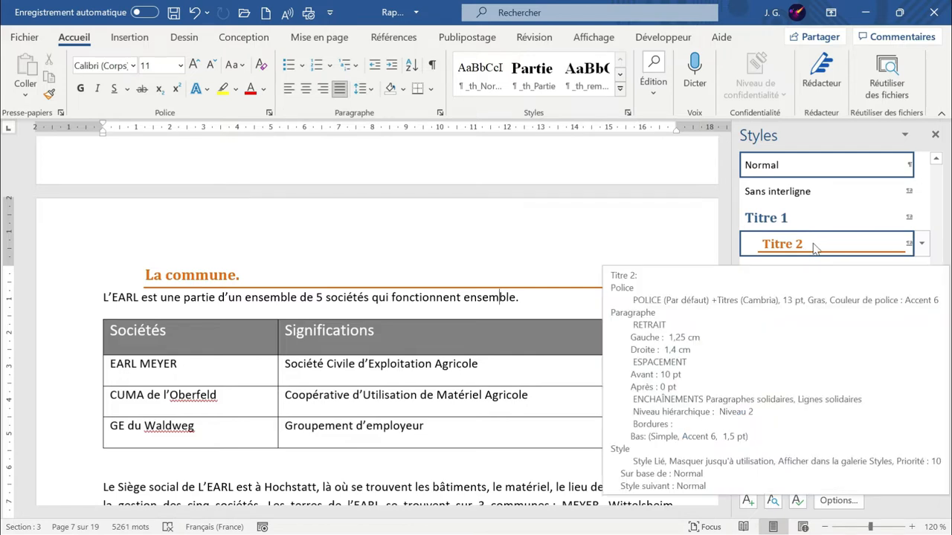
left_click(921, 243)
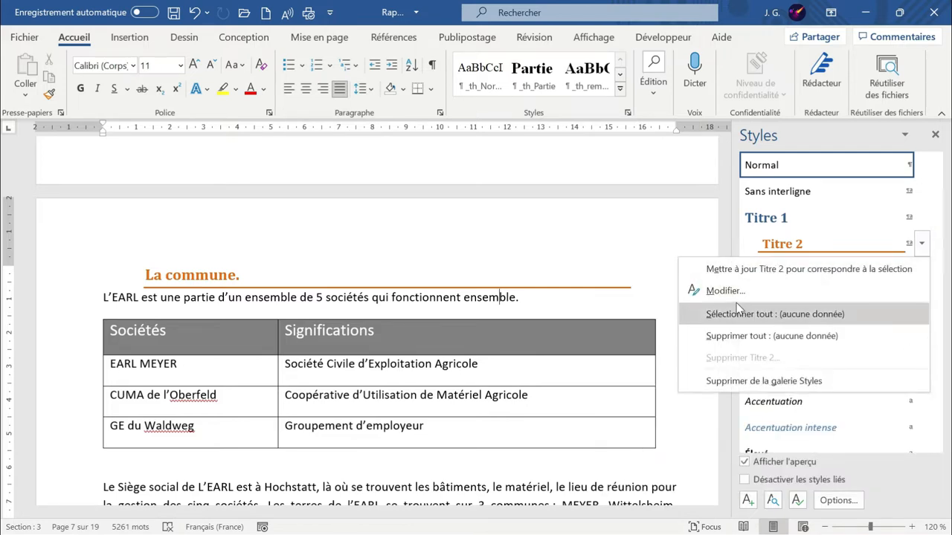
left_click(716, 291)
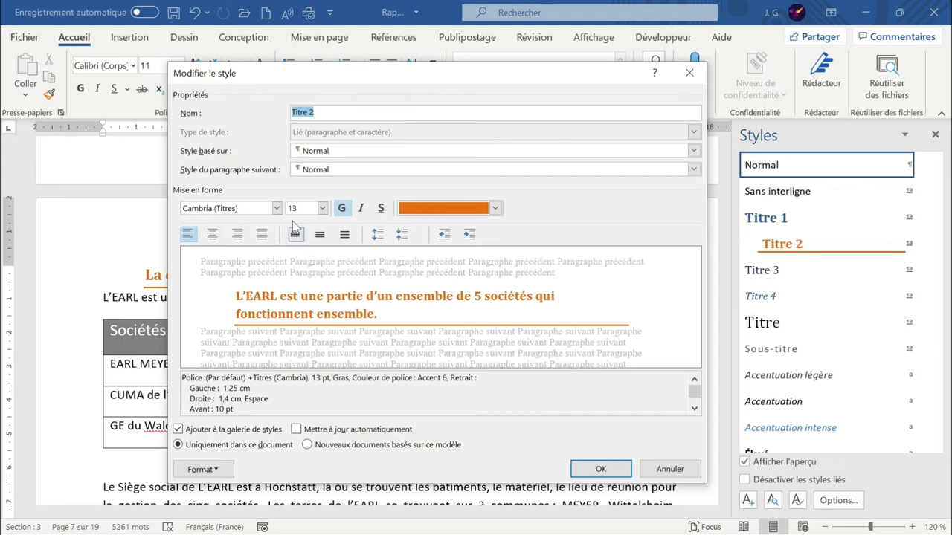
left_click(279, 211)
left_click(277, 209)
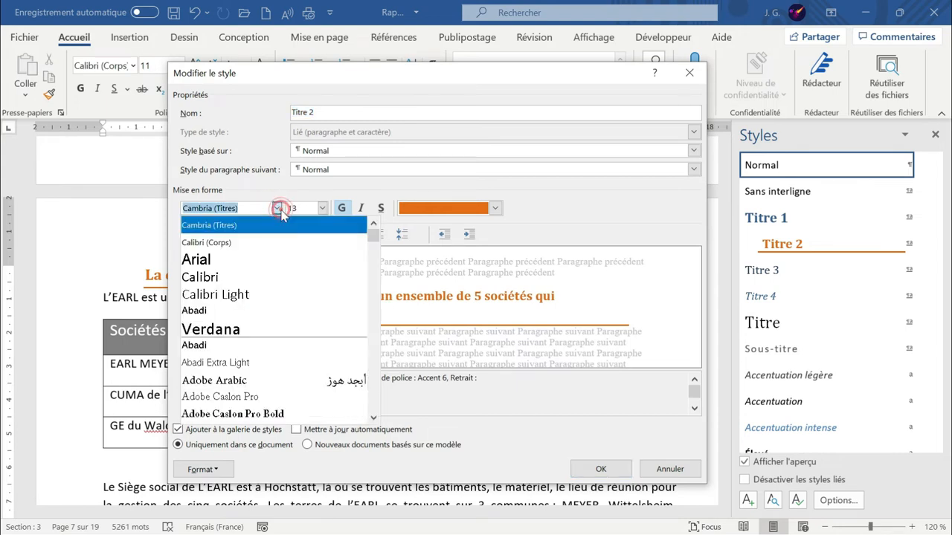
left_click(253, 264)
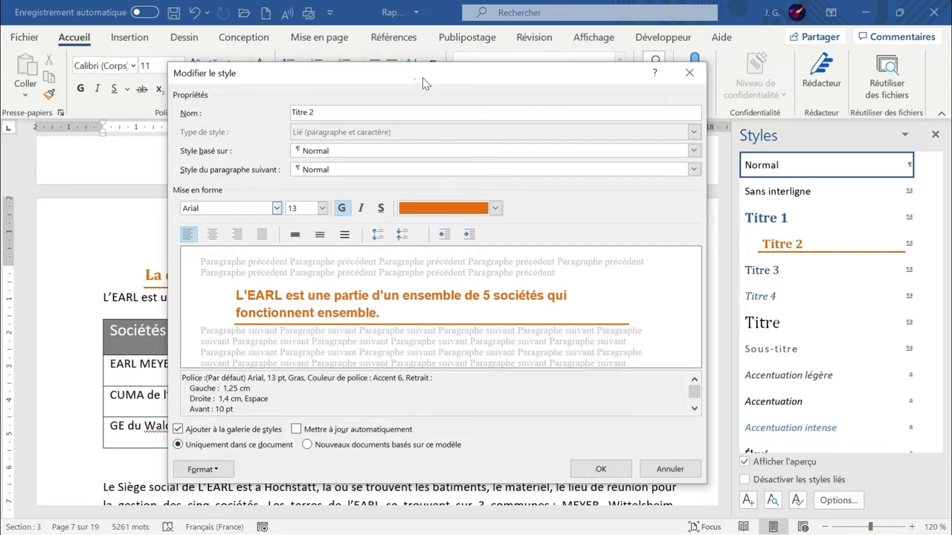
left_click_drag(423, 77, 629, 68)
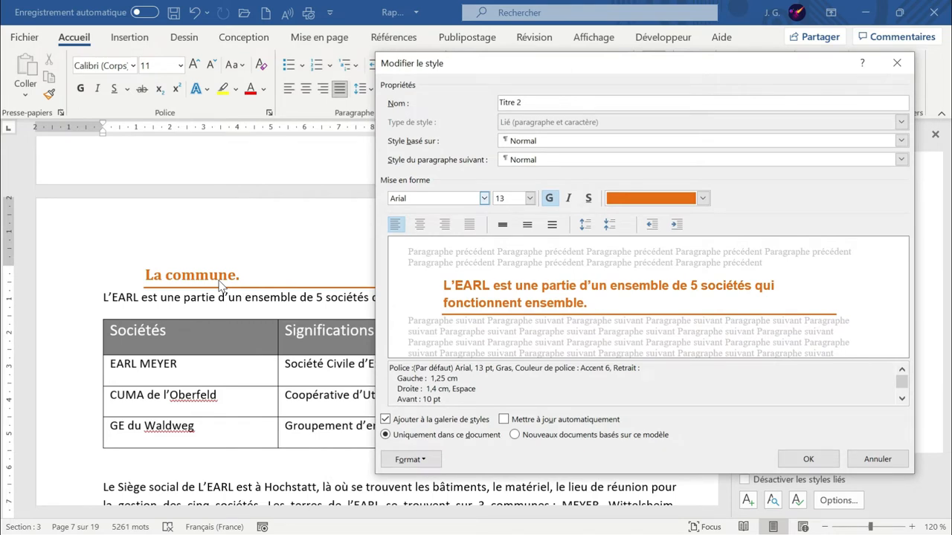
left_click(808, 458)
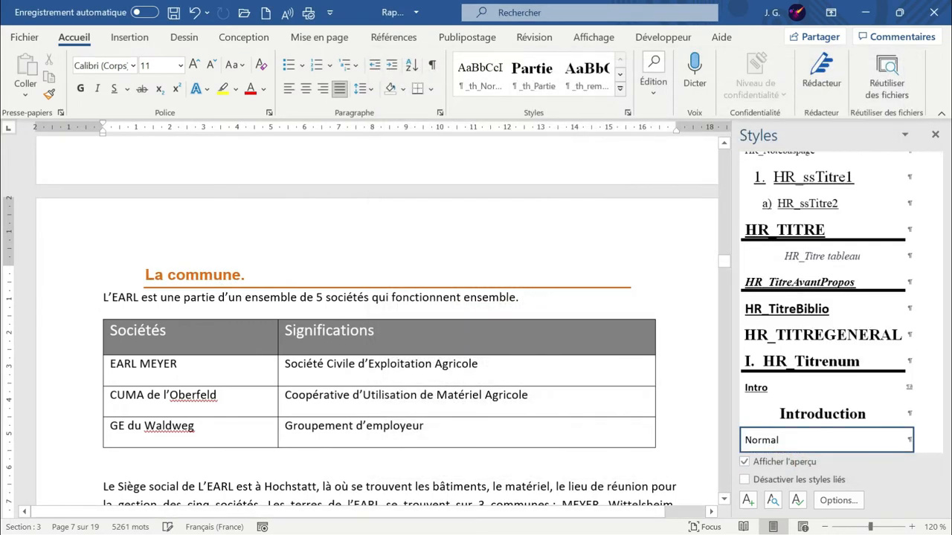
Step: From the heading "La région Alsace.", turn on "Mettre à jour automatiquement" for the Titre 2 style and save it
scroll(302, 362, "up", 15)
scroll(302, 362, "up", 12)
scroll(278, 392, "up", 9)
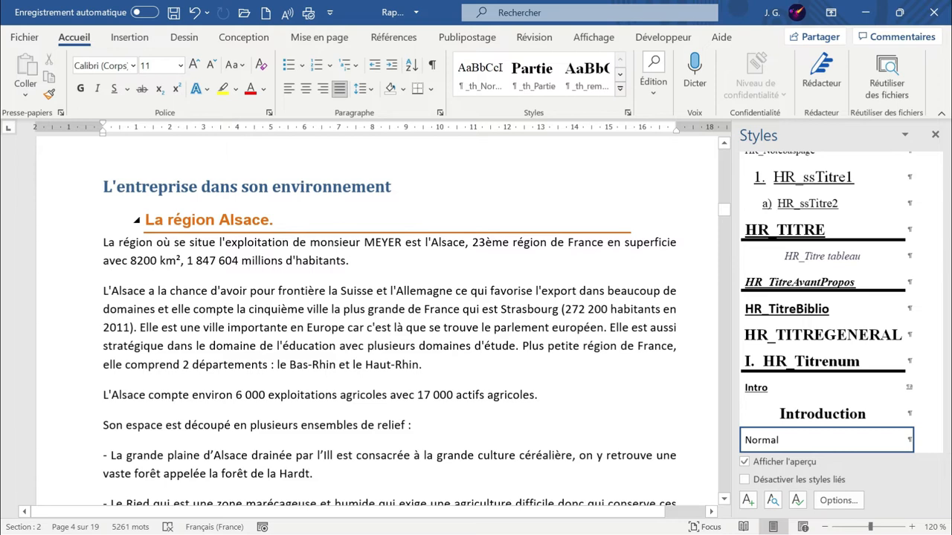
left_click(216, 220)
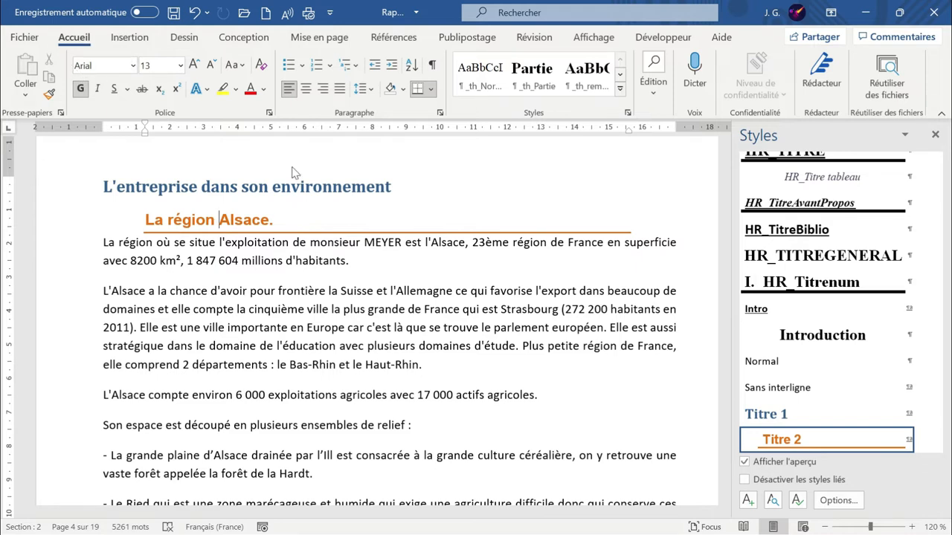
scroll(834, 336, "down", 2)
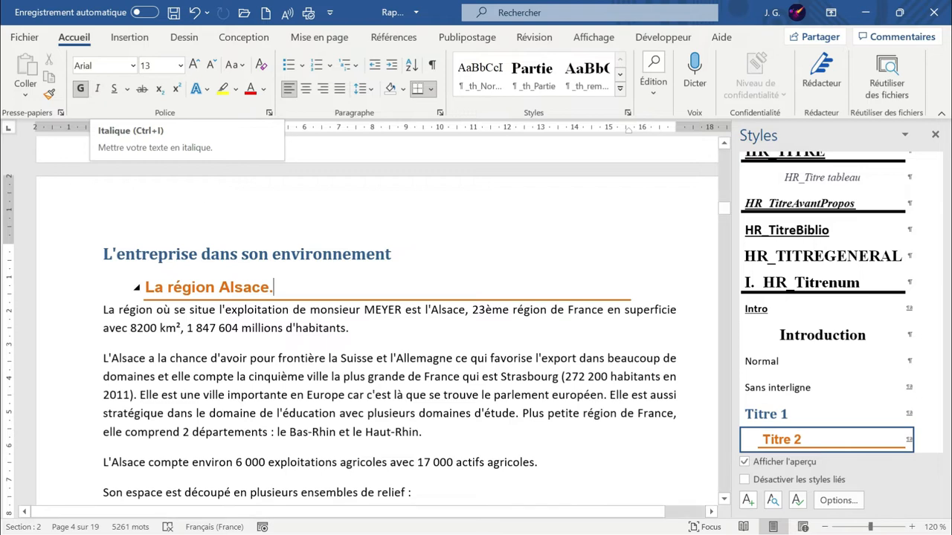
mouse_move(822, 447)
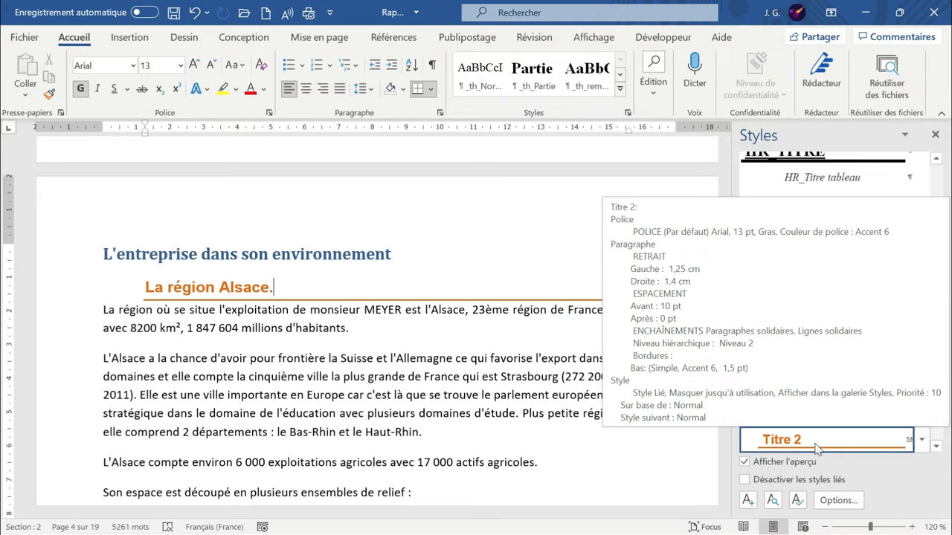
left_click(921, 440)
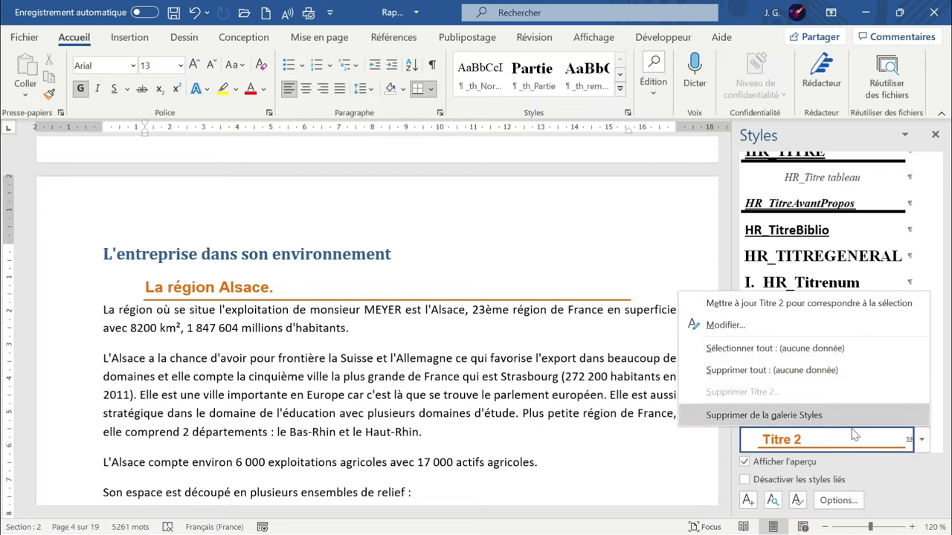
left_click(922, 444)
left_click(921, 441)
left_click(764, 329)
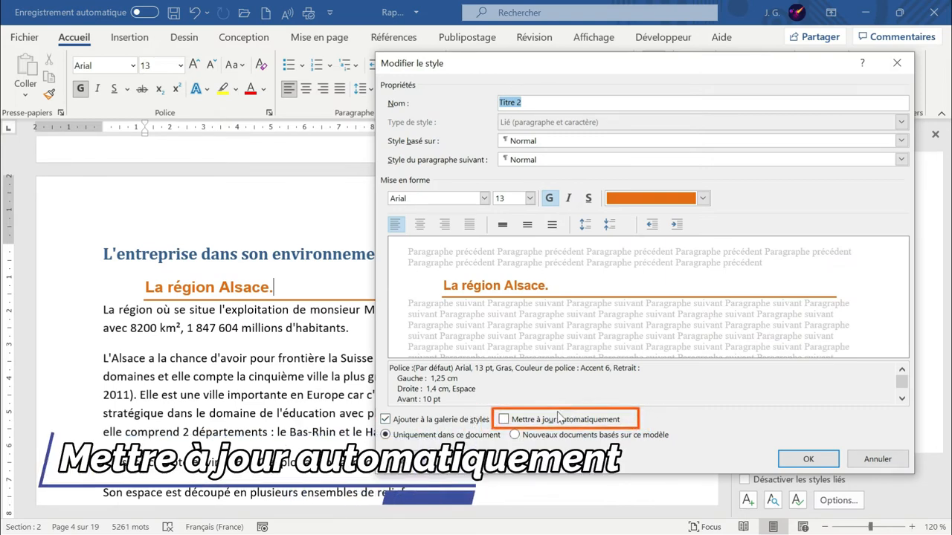
left_click(504, 419)
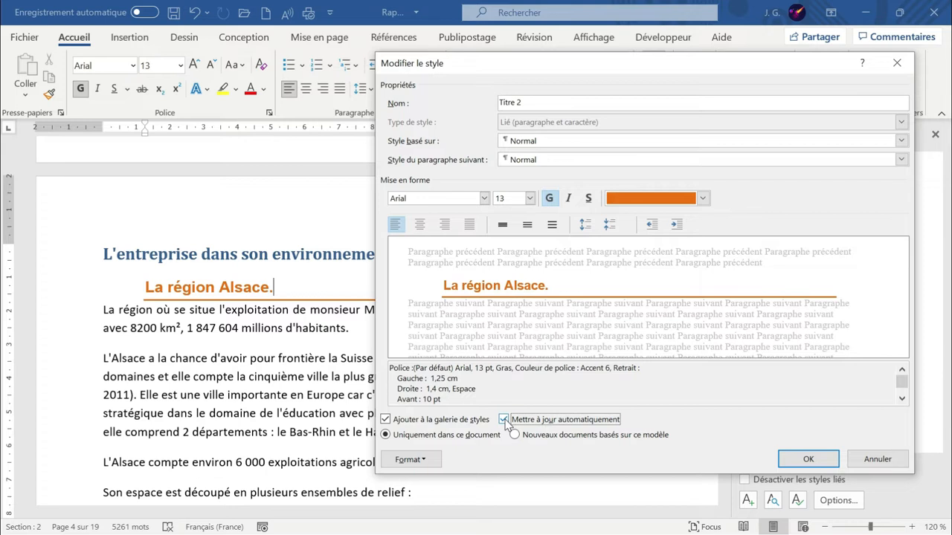
left_click(827, 458)
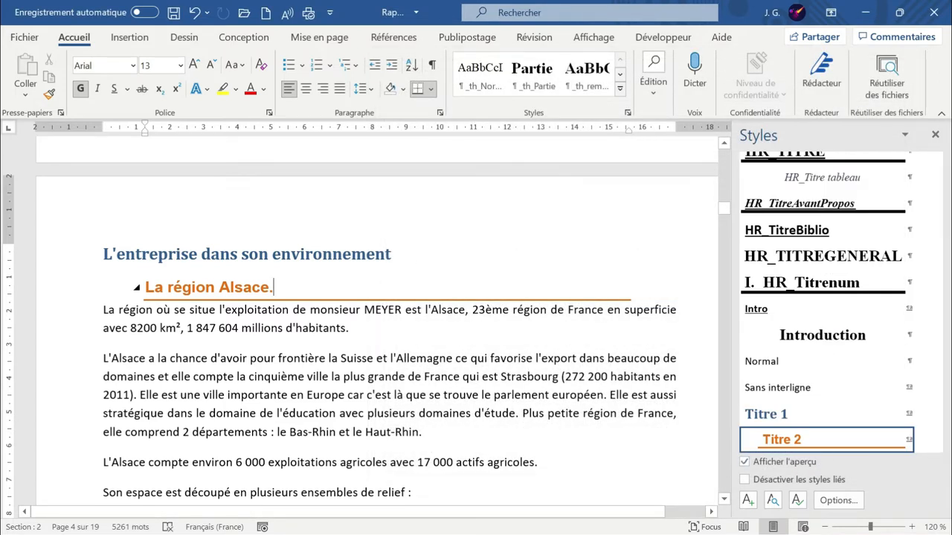
Step: Select the whole heading "La région Alsace." and make it italic
left_click(87, 291)
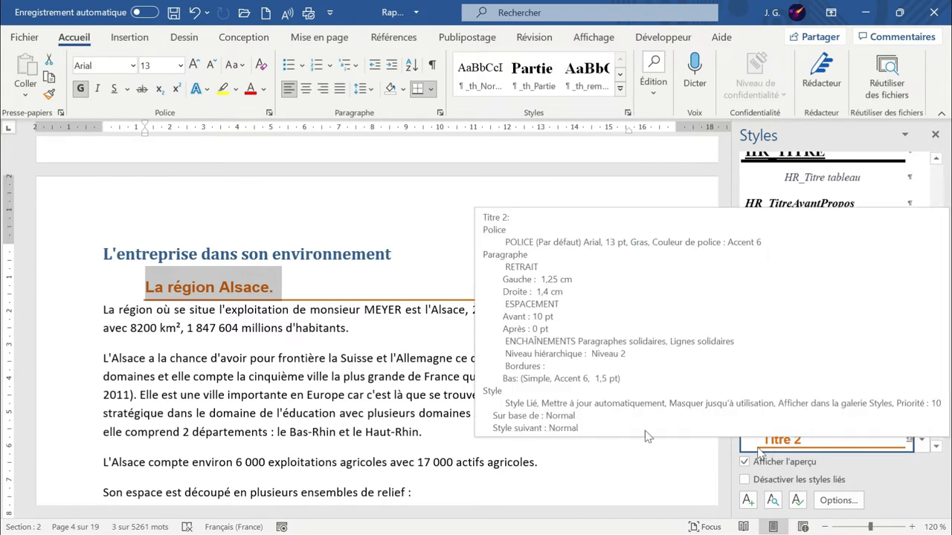
scroll(377, 319, "down", 20)
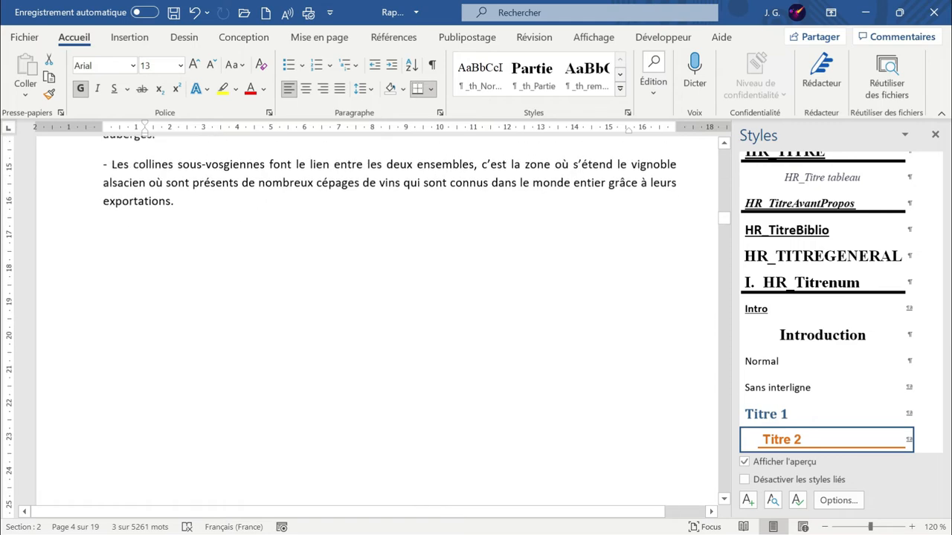
scroll(377, 319, "down", 15)
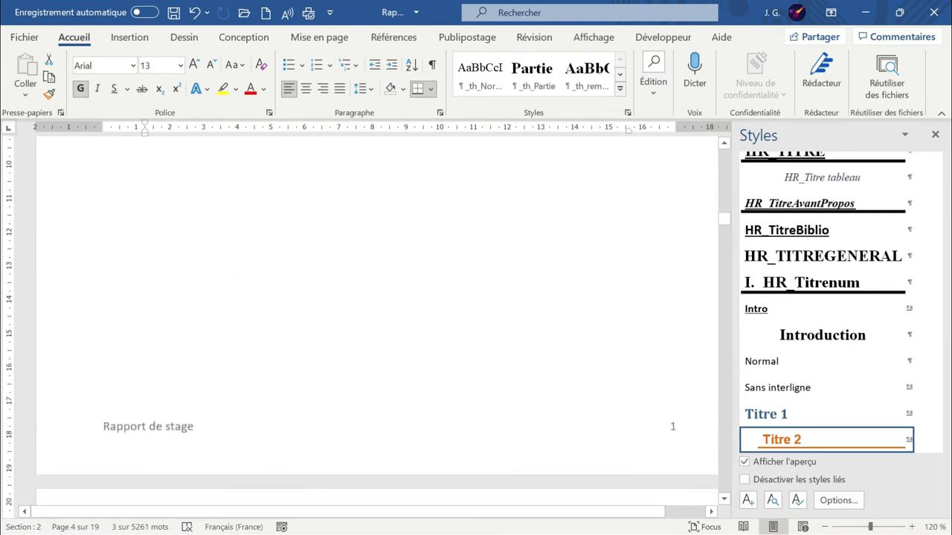
scroll(377, 320, "down", 7)
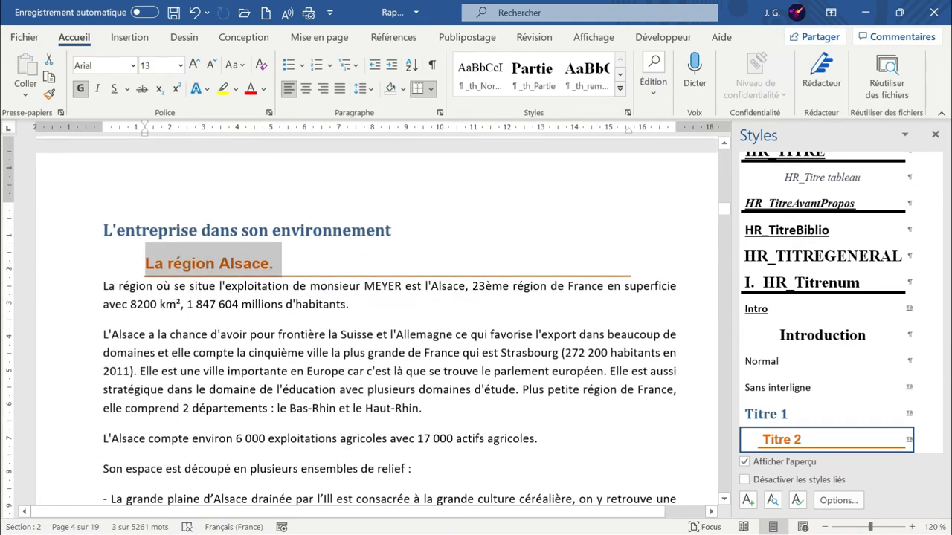
left_click(97, 88)
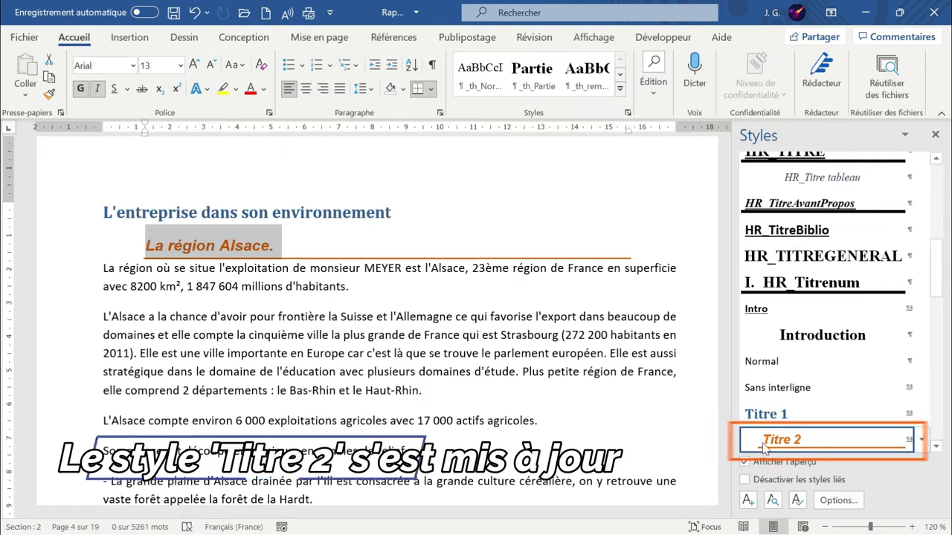
Step: Examine the formatting of the heading "La commune." and the definitions of the Titre, Normal and Titre 1 styles in the style list
scroll(377, 320, "down", 15)
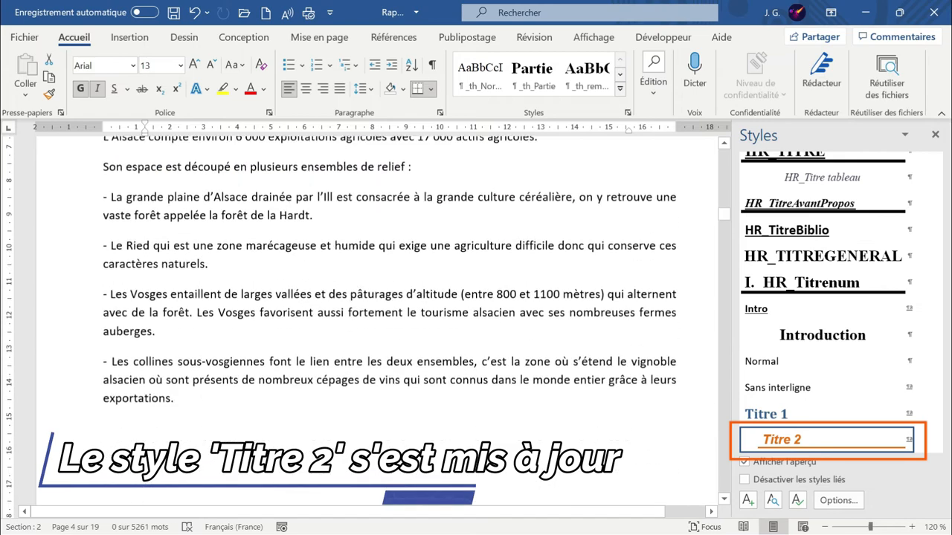
scroll(377, 320, "down", 15)
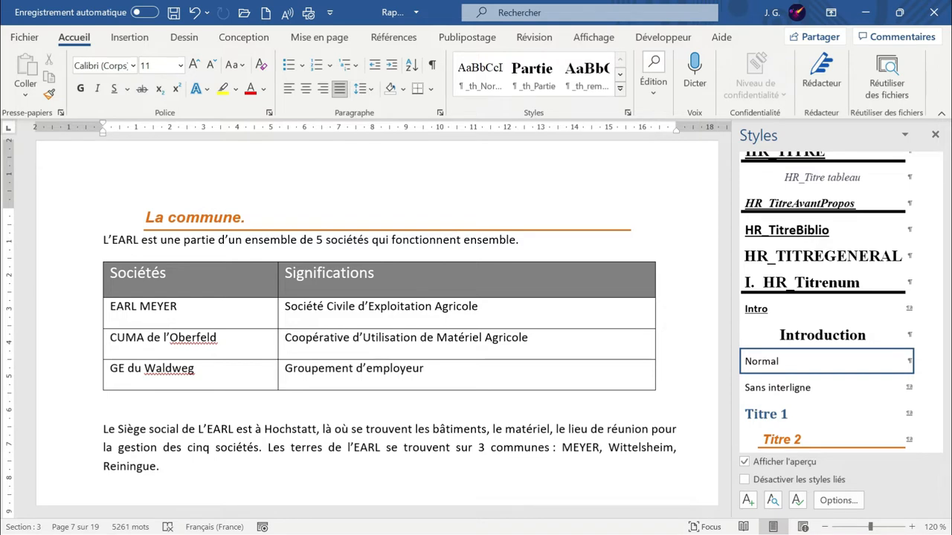
scroll(902, 272, "down", 2)
scroll(901, 264, "down", 2)
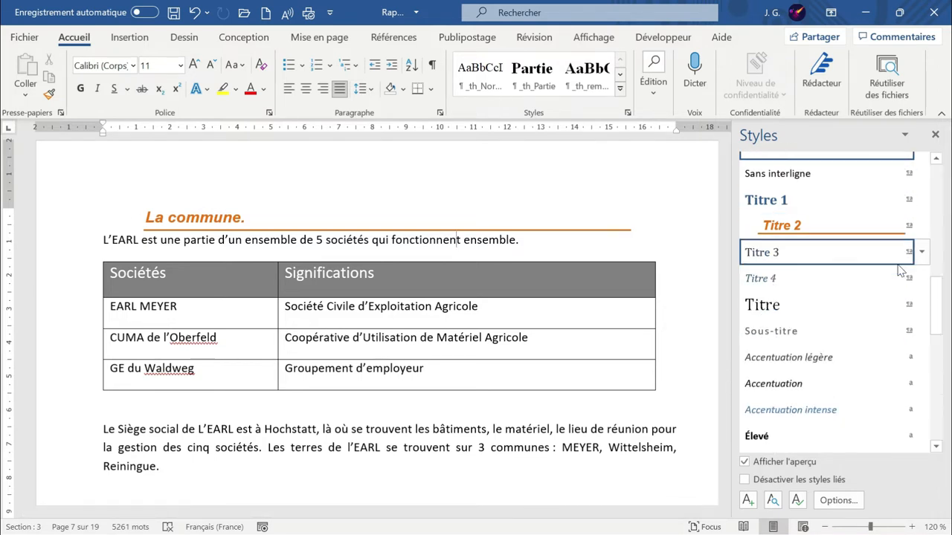
mouse_move(861, 315)
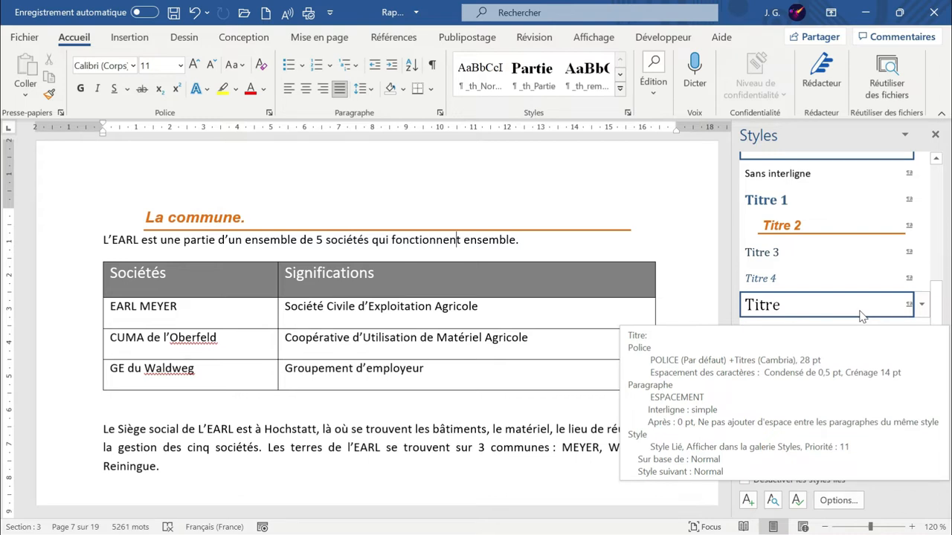
scroll(861, 316, "up", 3)
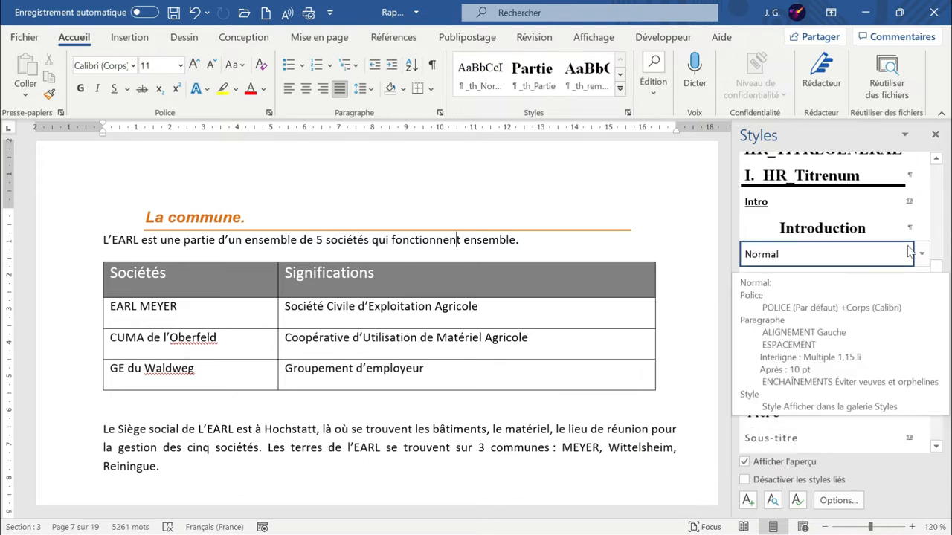
scroll(844, 230, "down", 1)
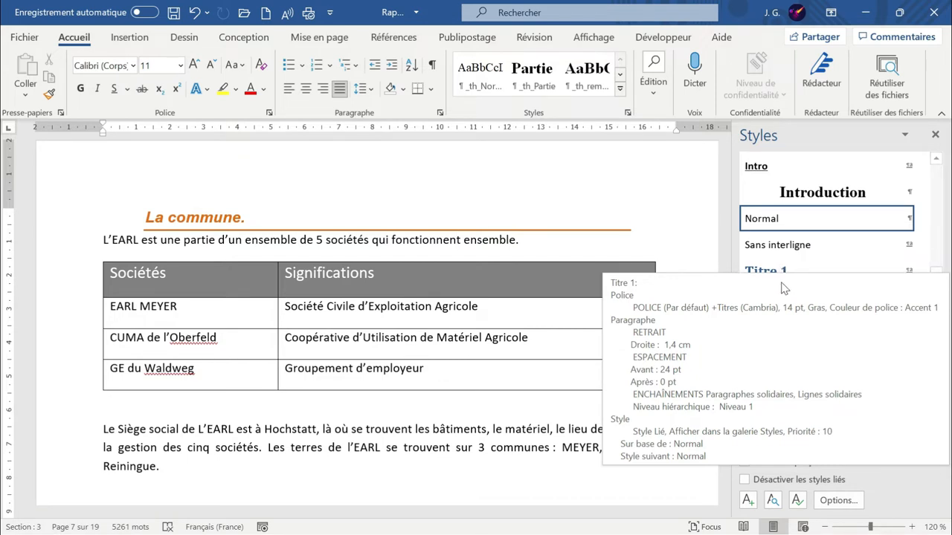
left_click(216, 218)
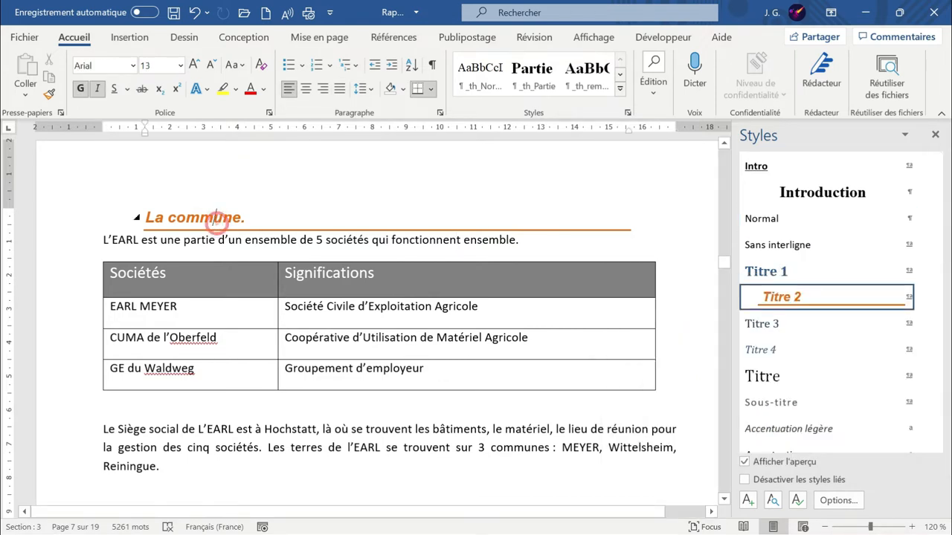
Step: Undo the Titre 1 style on "L'entreprise dans son environnement" and check the Titre 1 style's definition
key("ctrl+z")
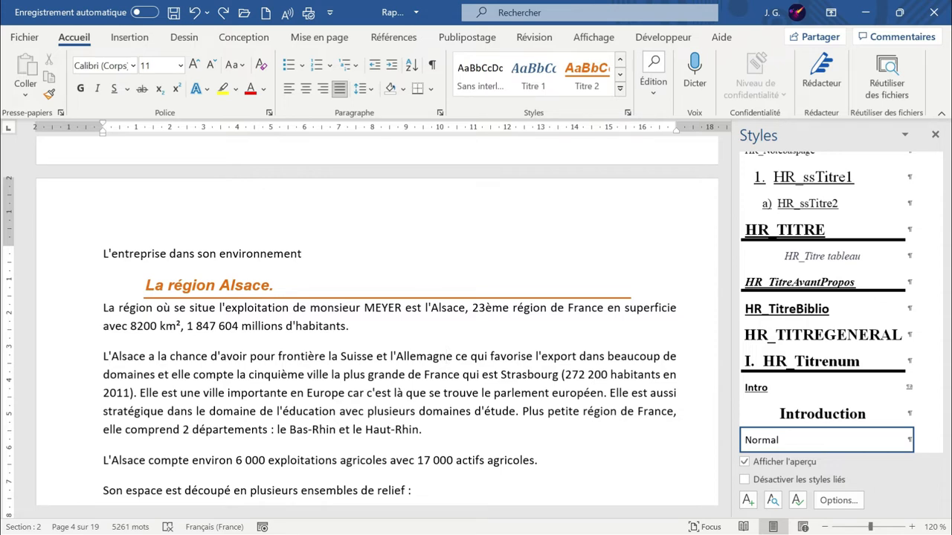
scroll(826, 327, "down", 3)
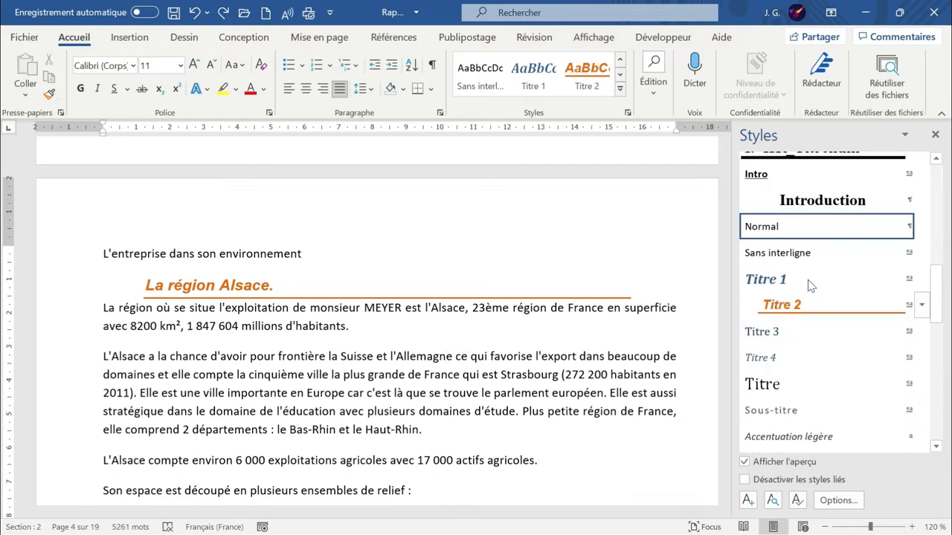
mouse_move(810, 286)
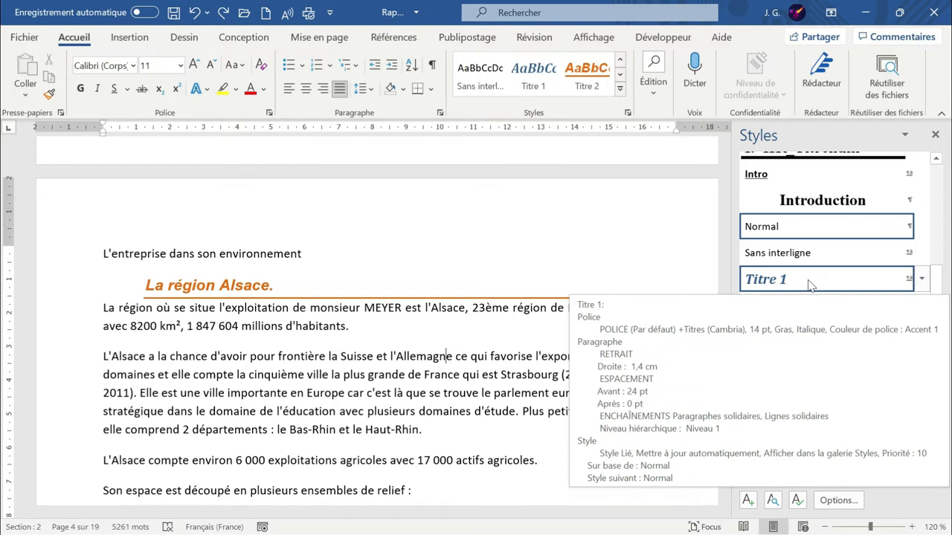
Step: Format the paragraph "L'entreprise dans son environnement" directly as red, bold, italic and double-underlined text, and locate Titre 1 in the style list
left_click(63, 252)
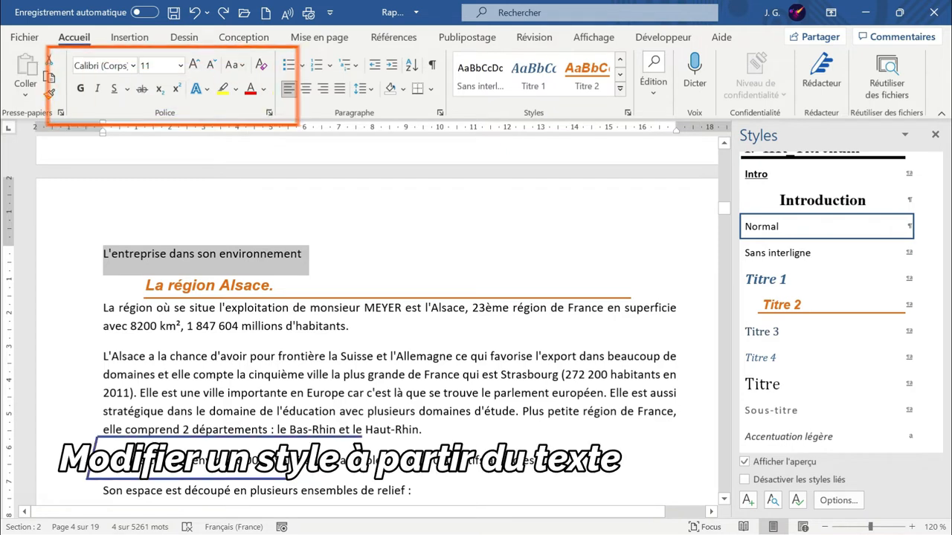
left_click(251, 89)
left_click(80, 88)
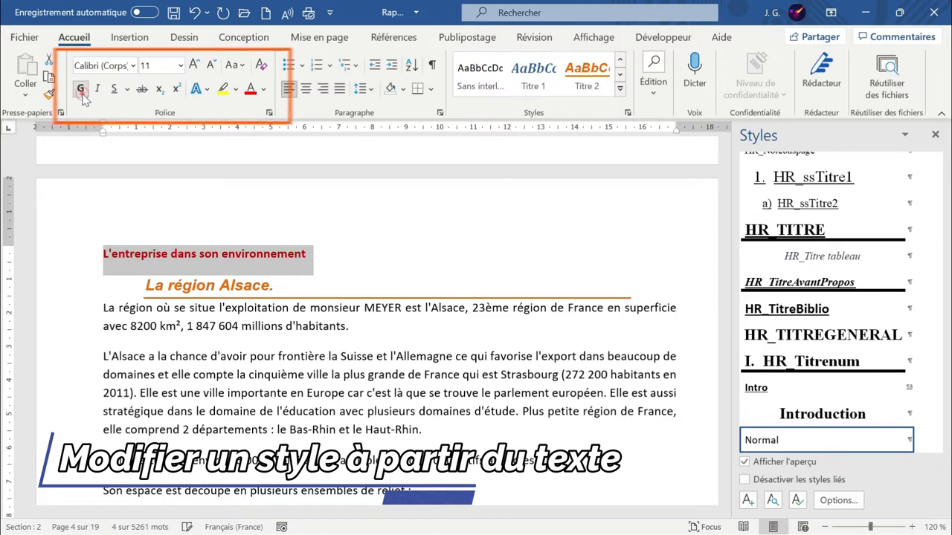
left_click(97, 88)
left_click(127, 89)
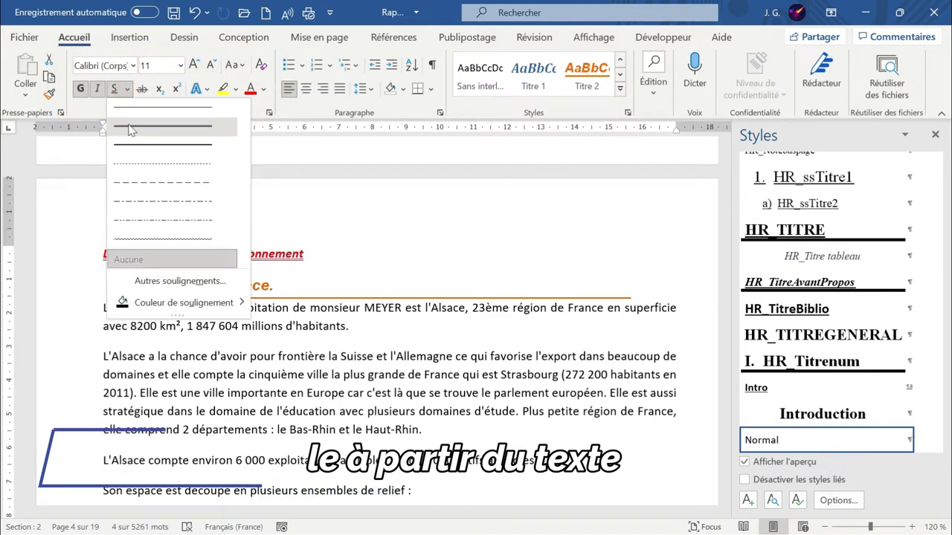
left_click(82, 123)
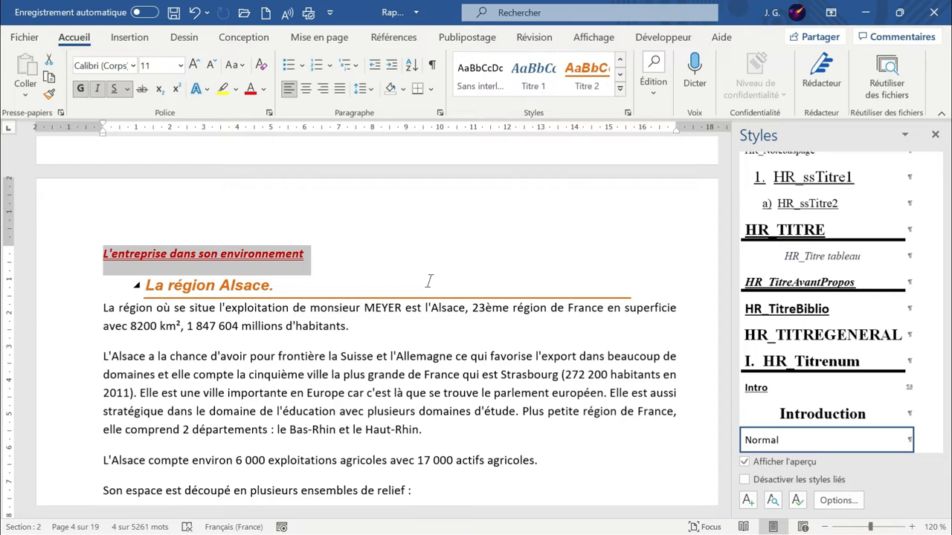
scroll(818, 334, "down", 5)
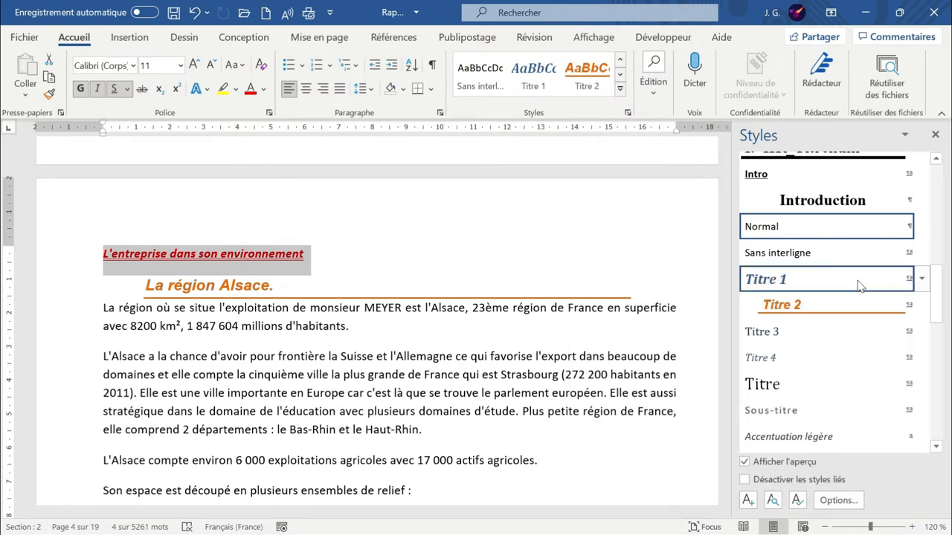
Step: Update the Titre 1 style to match the formatting of the selected heading "L'entreprise dans son environnement"
mouse_move(856, 285)
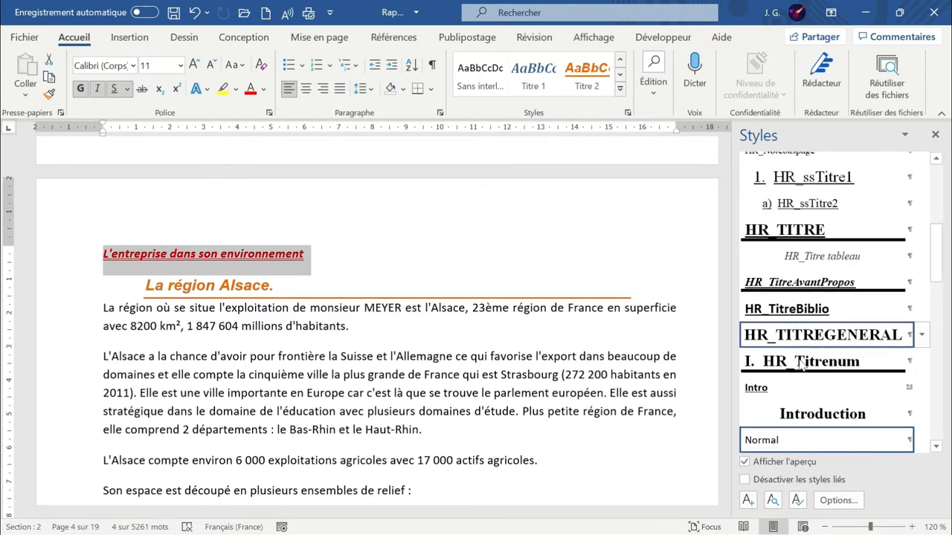
right_click(521, 82)
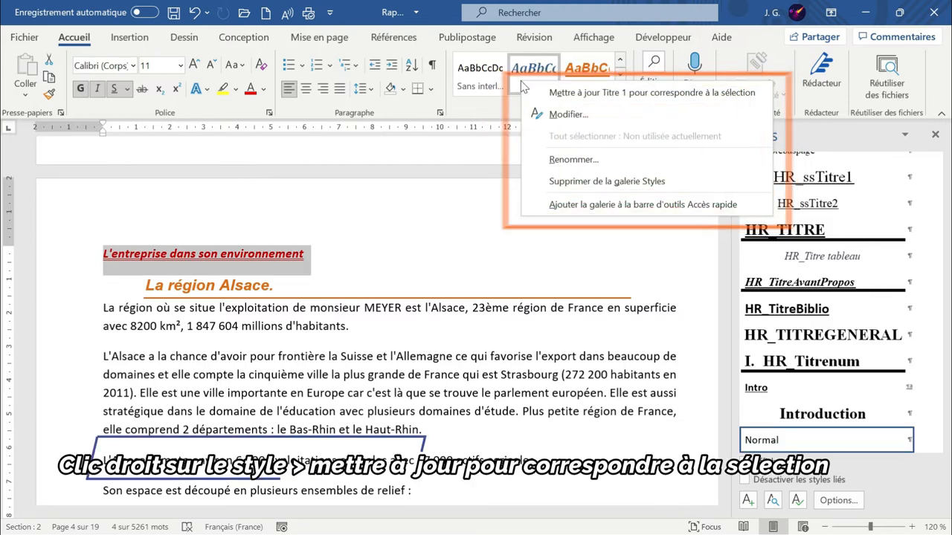
left_click(608, 96)
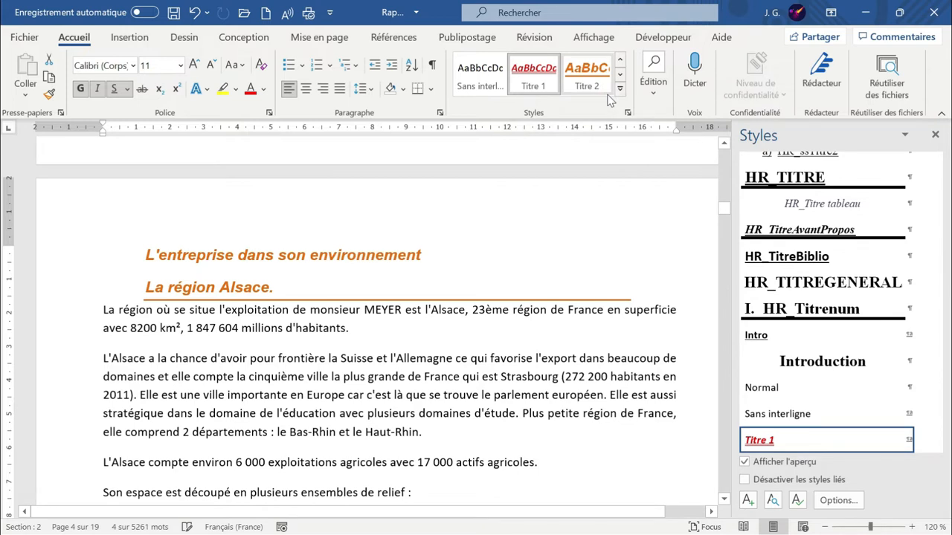
key("ctrl+z")
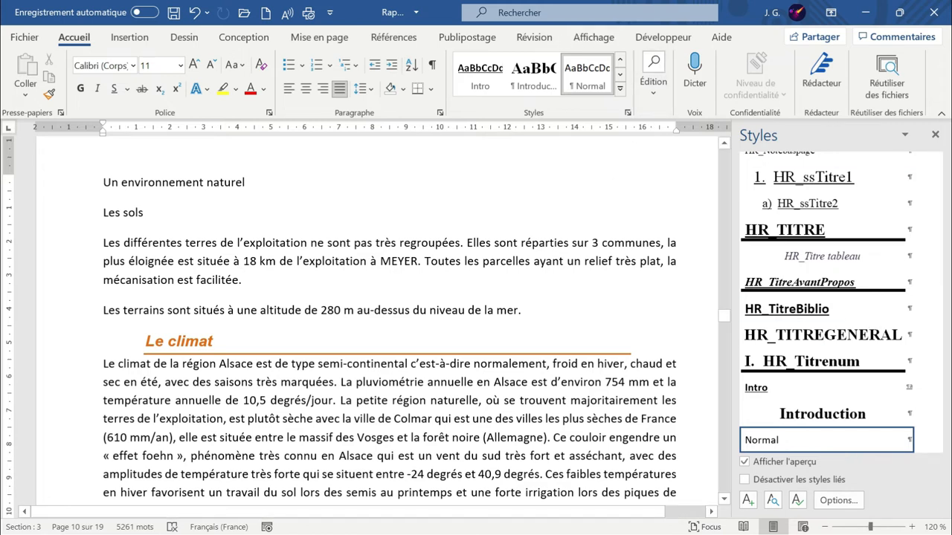
left_click(620, 87)
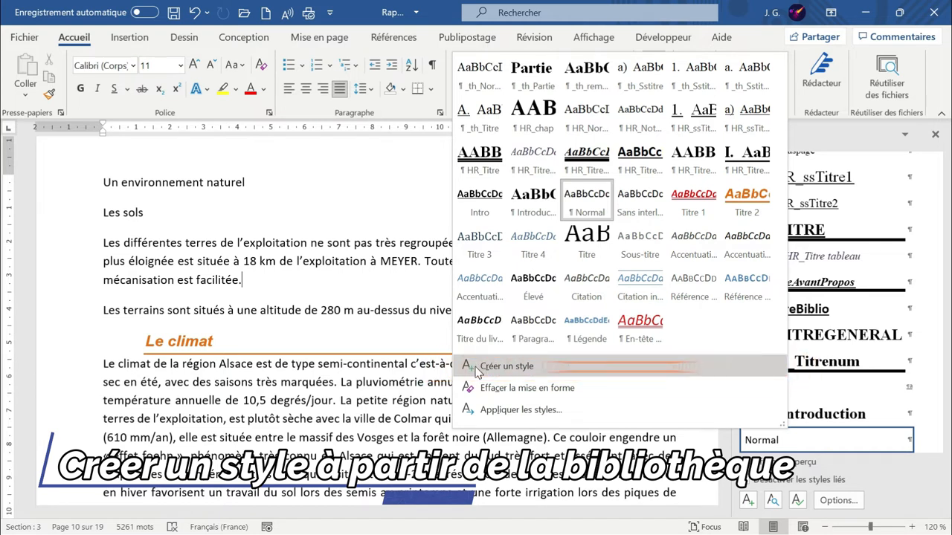
left_click(860, 140)
left_click(934, 135)
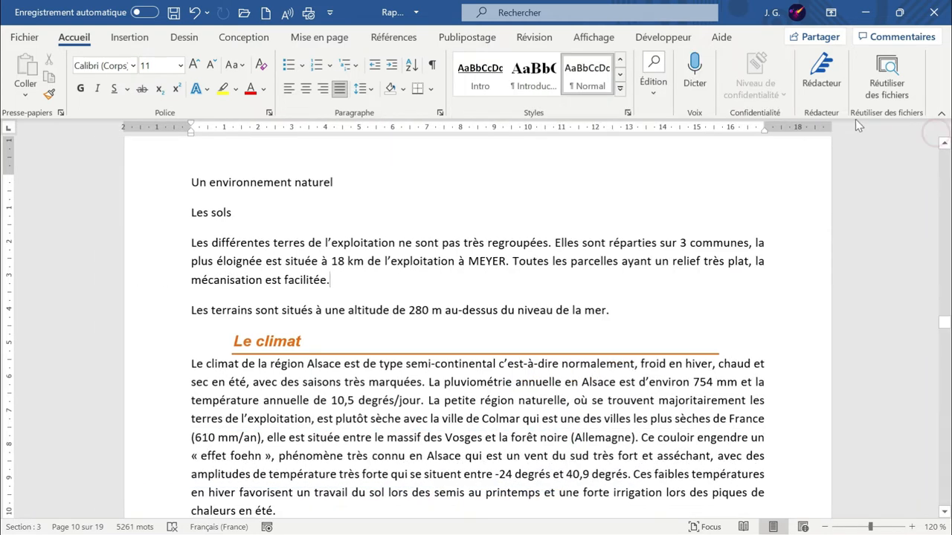
left_click(627, 113)
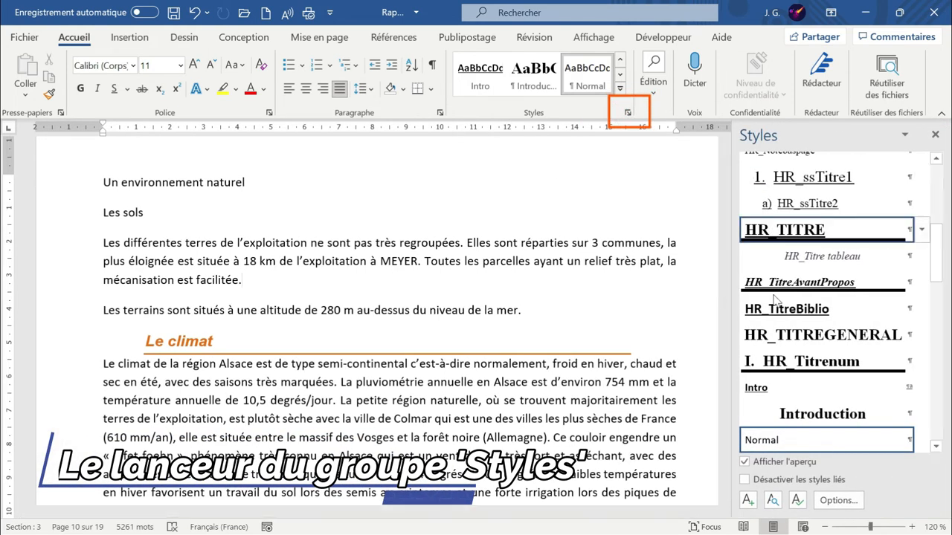
Step: Start a new paragraph style named Txt1 from the paragraph "Les différentes terres de l'exploitation" under "Les sols"
left_click(748, 501)
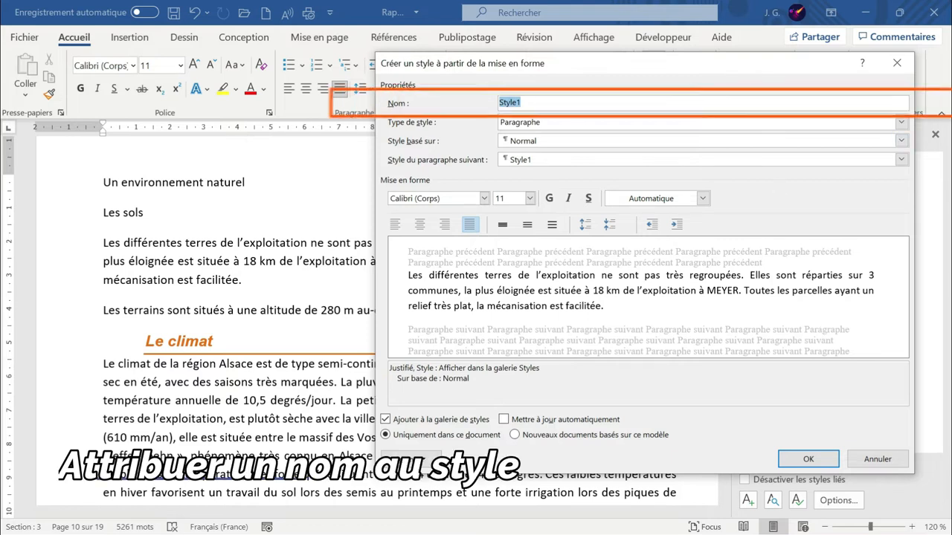
key("BackSpace")
type("Txt1")
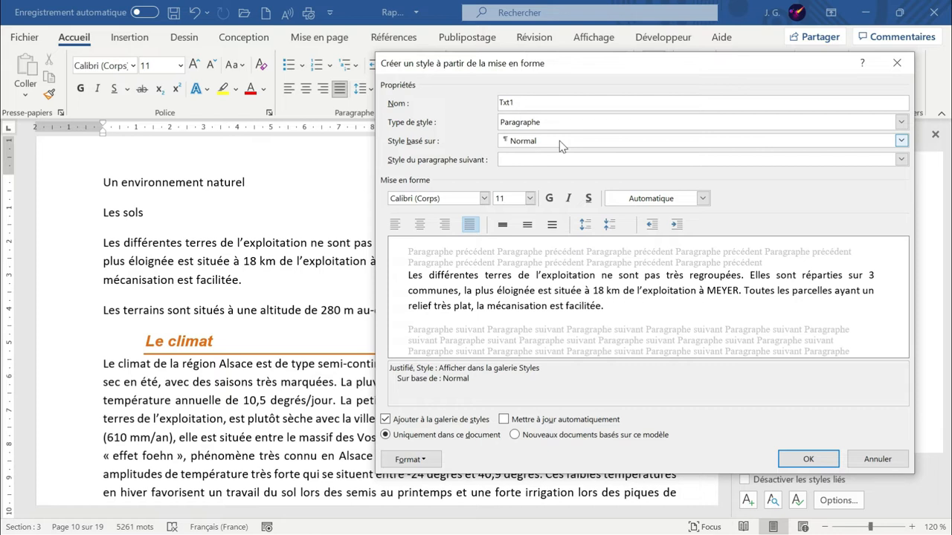
Step: Define the Txt1 style as Arial, 10 pt, bold and blue, and save it
left_click(484, 198)
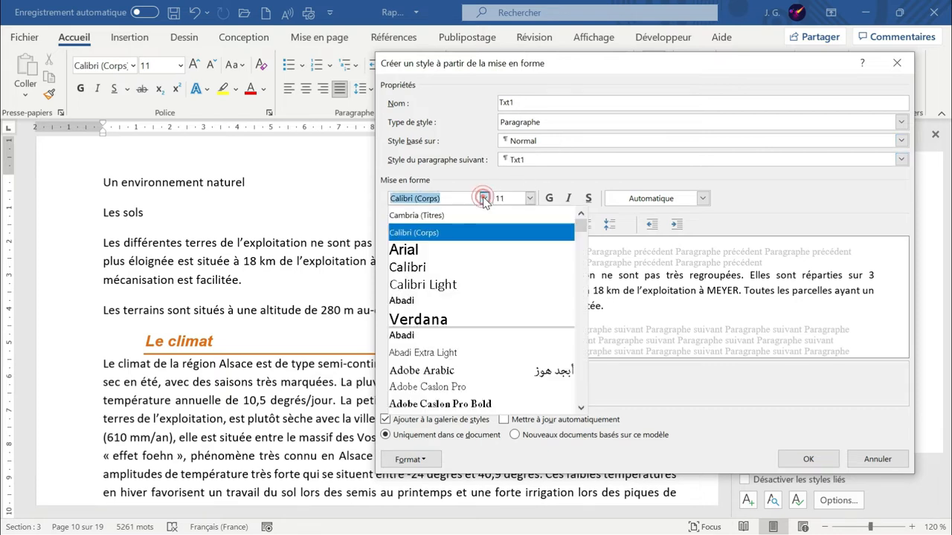
left_click(447, 250)
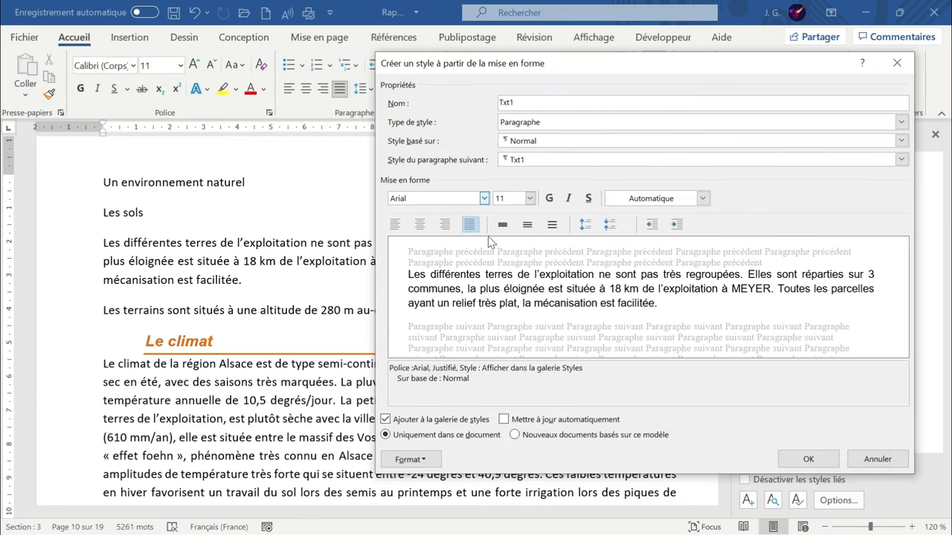
left_click(530, 198)
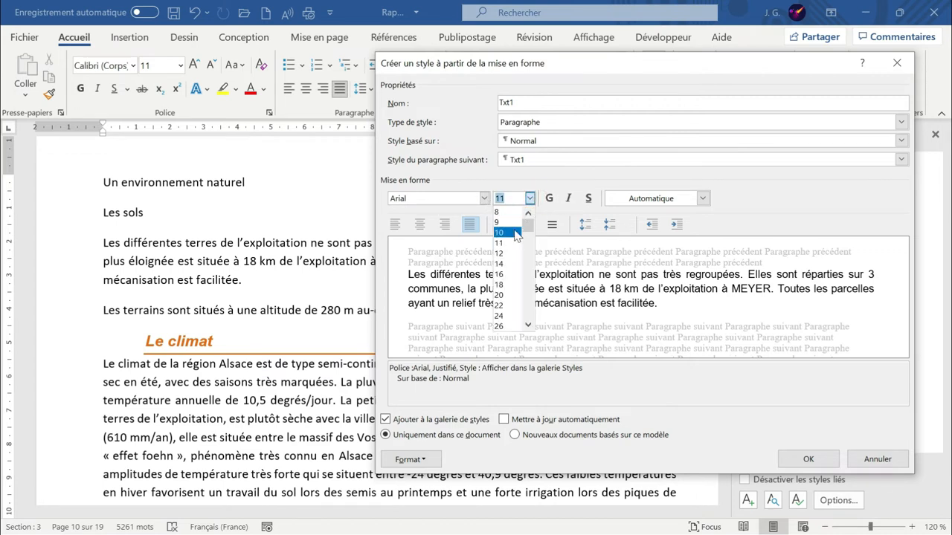
left_click(502, 232)
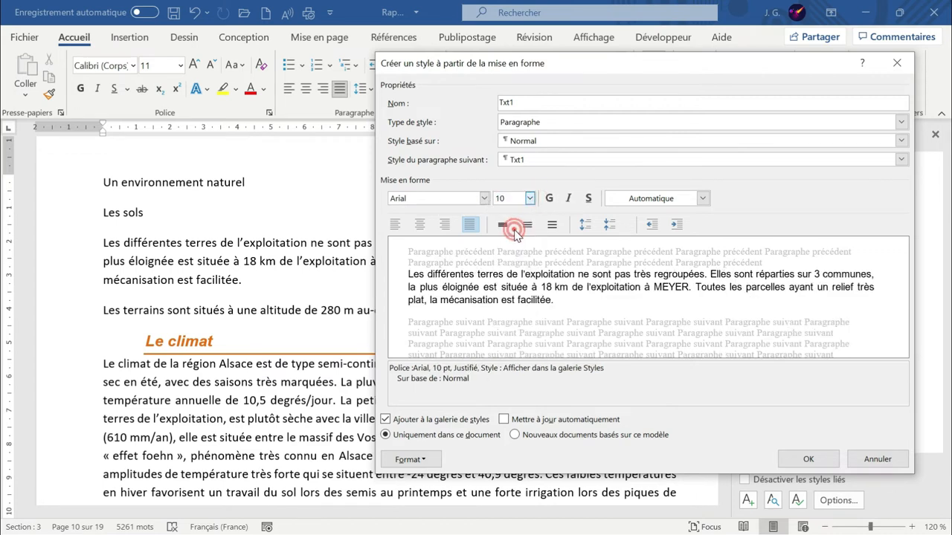
left_click(550, 198)
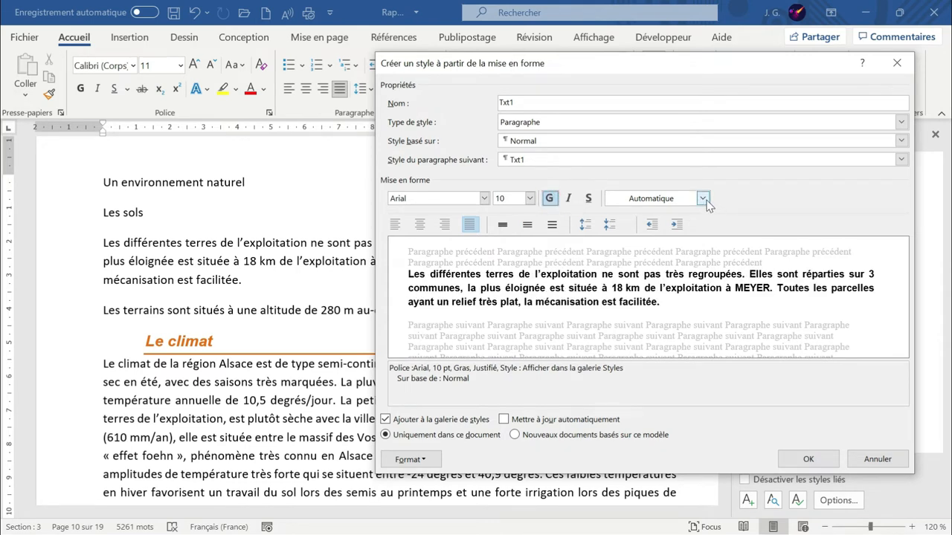
left_click(702, 199)
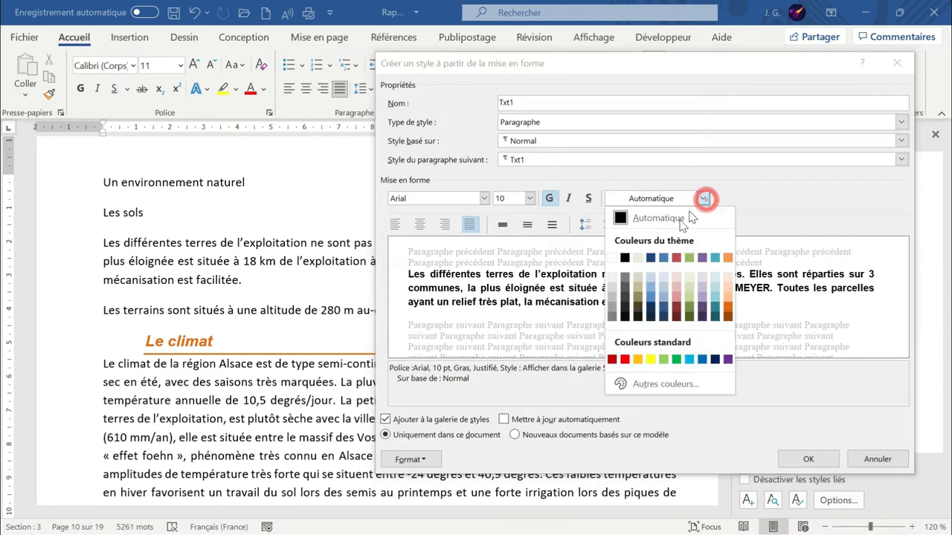
left_click(702, 359)
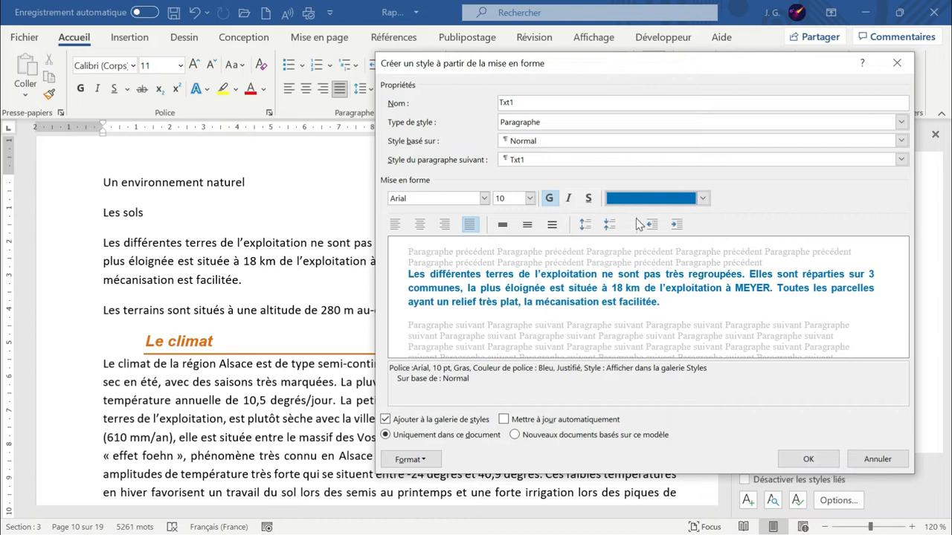
left_click_drag(607, 70, 349, 139)
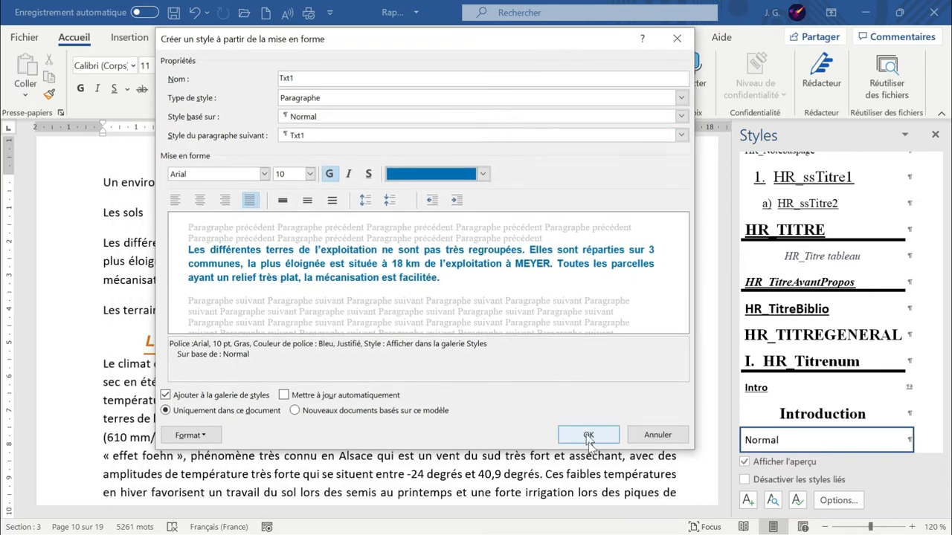
left_click(588, 433)
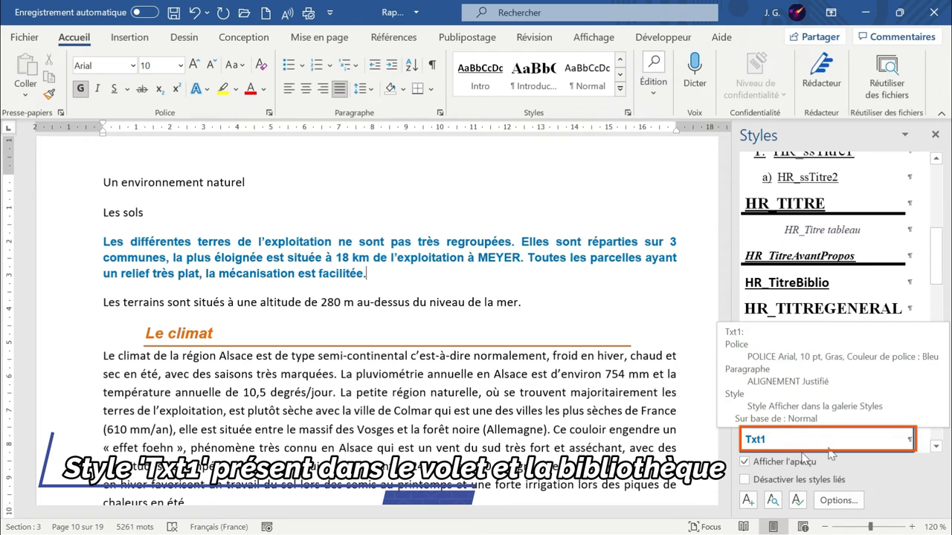
Step: Locate Txt1 in the style gallery and check which commands are offered for it
left_click(619, 86)
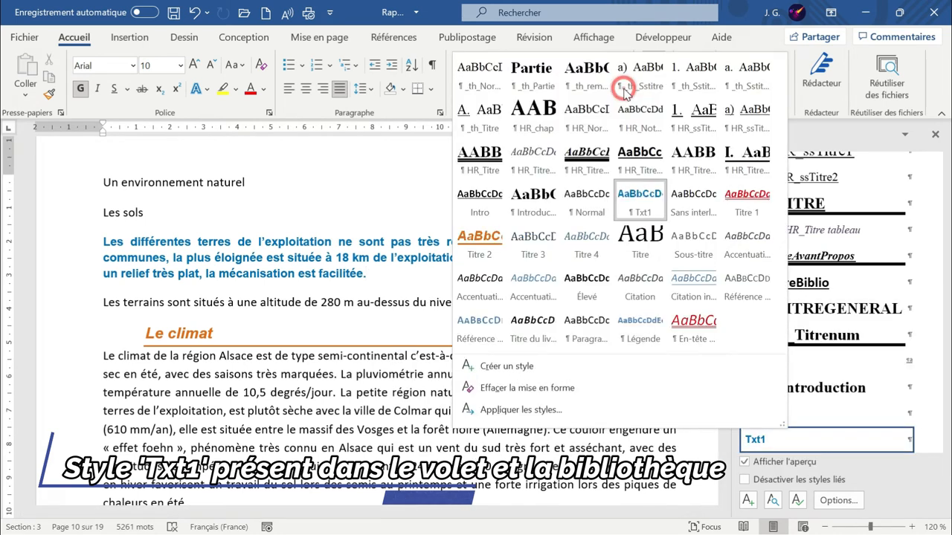
left_click(320, 261)
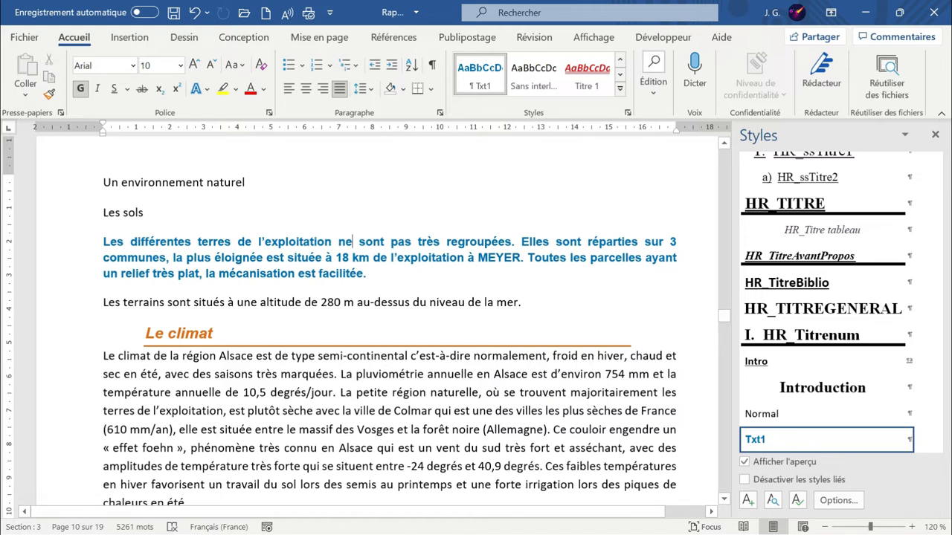
right_click(483, 74)
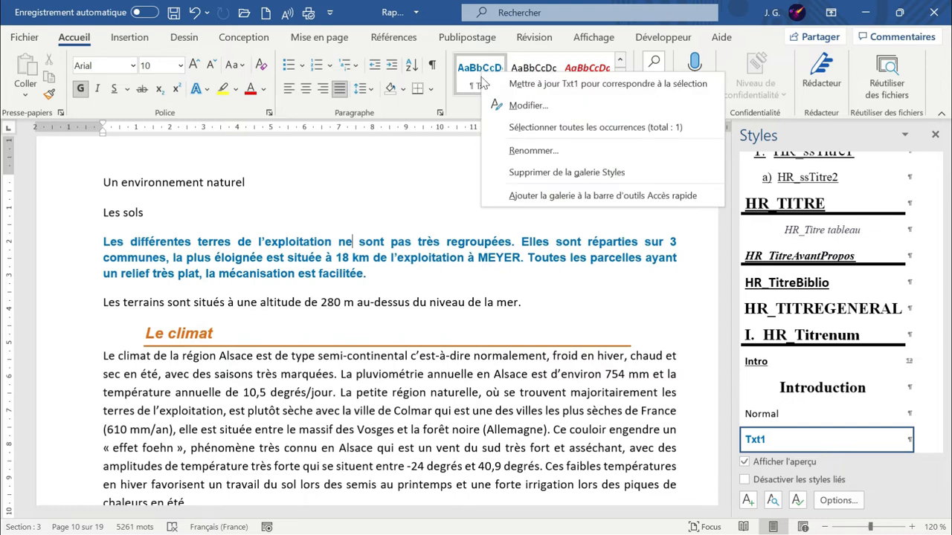
left_click(487, 242)
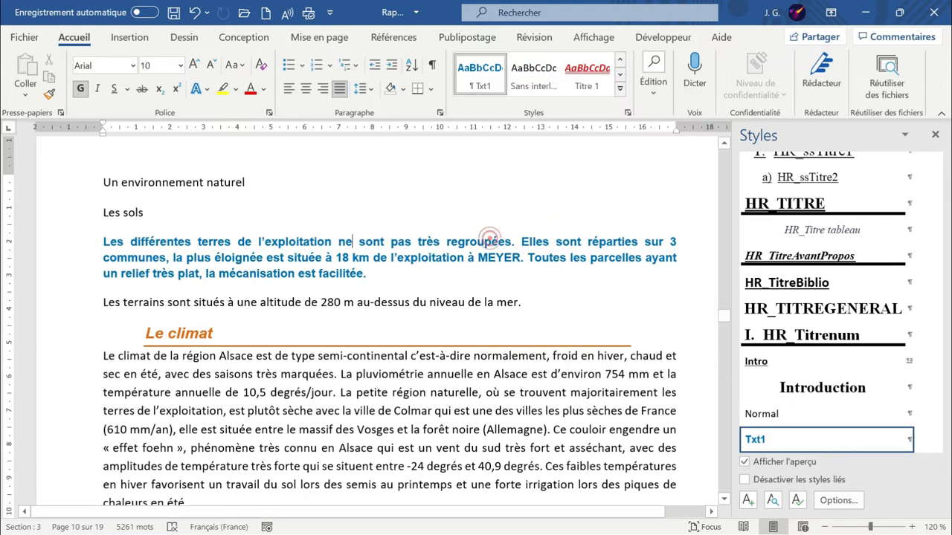
Step: Modify the Txt1 style to add italic and save the change
scroll(855, 334, "down", 3)
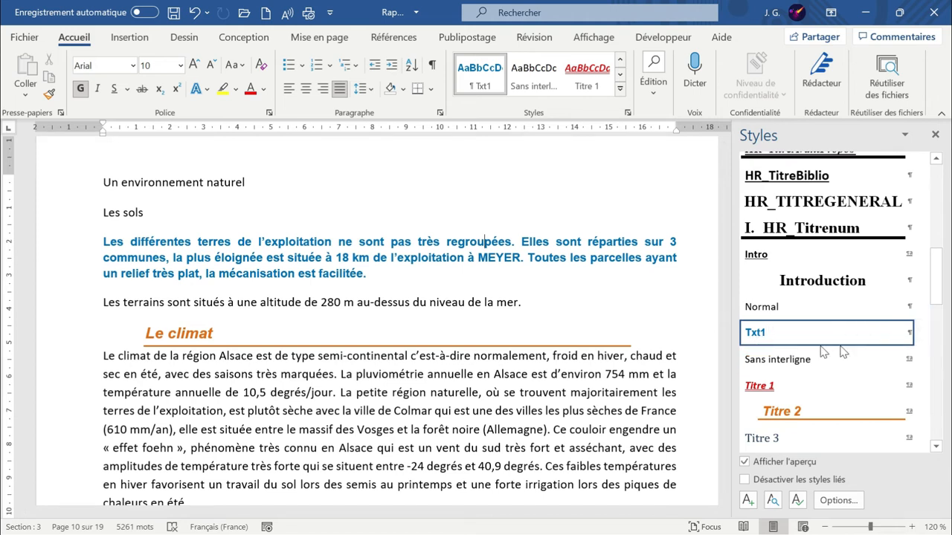
right_click(773, 339)
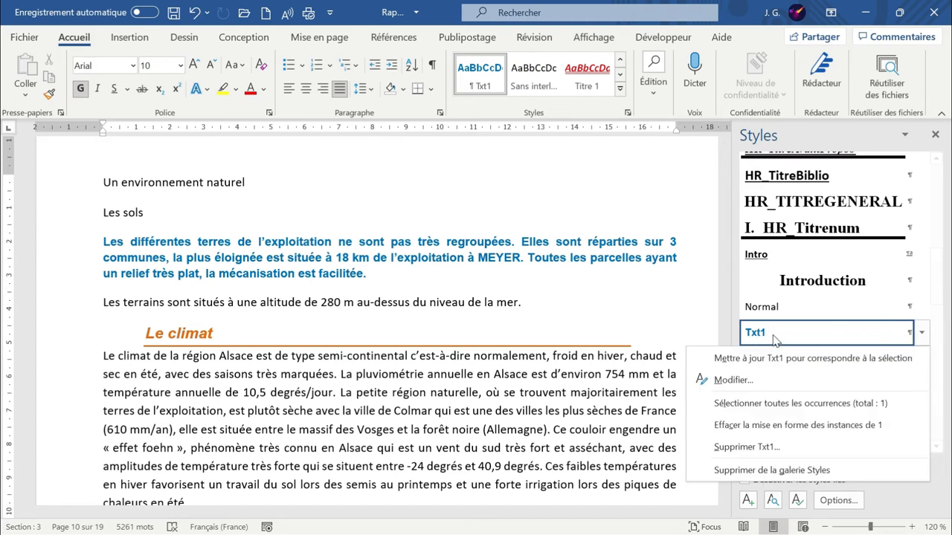
left_click(732, 380)
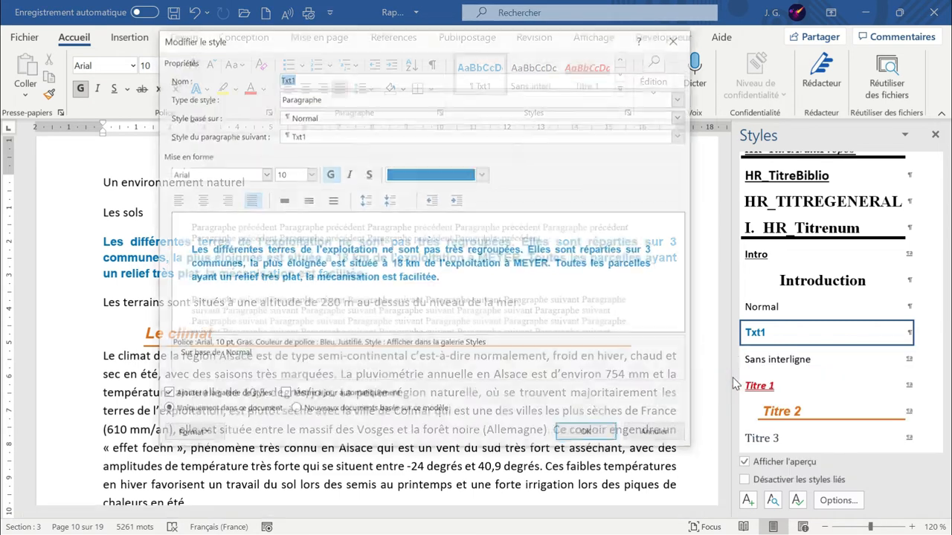
left_click(351, 176)
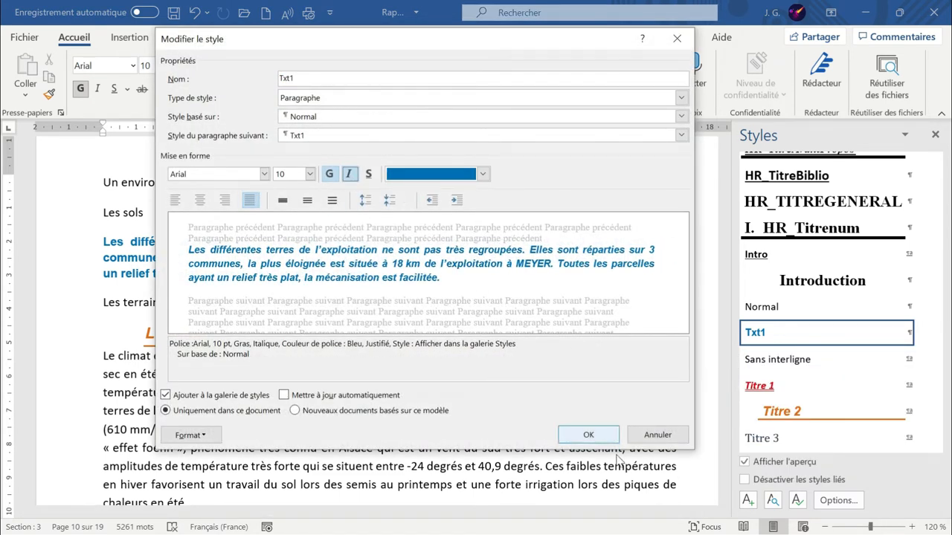
left_click(588, 434)
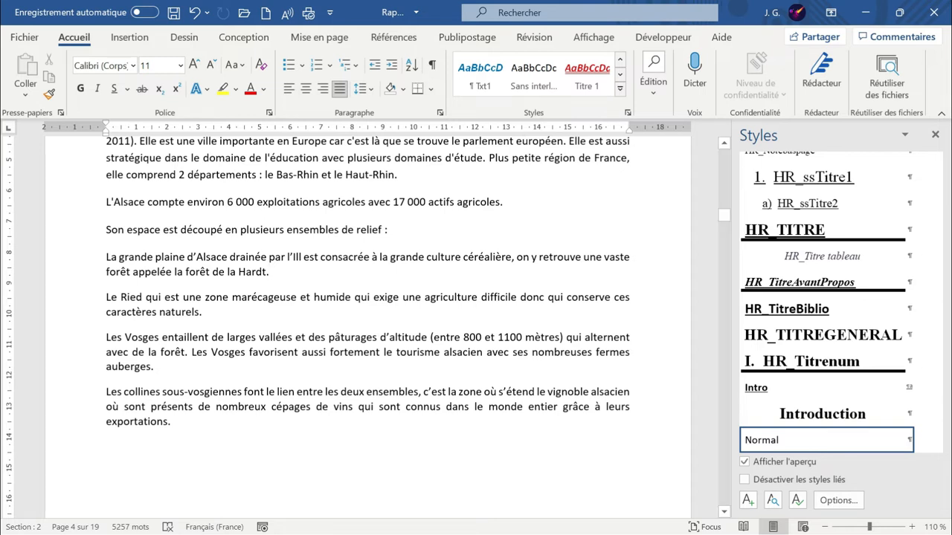
Step: Define a new list style named "Liste perso" for the four paragraphs from "La grande plaine d'Alsace" to "Les collines sous-vosgiennes"
left_click_drag(88, 261, 79, 422)
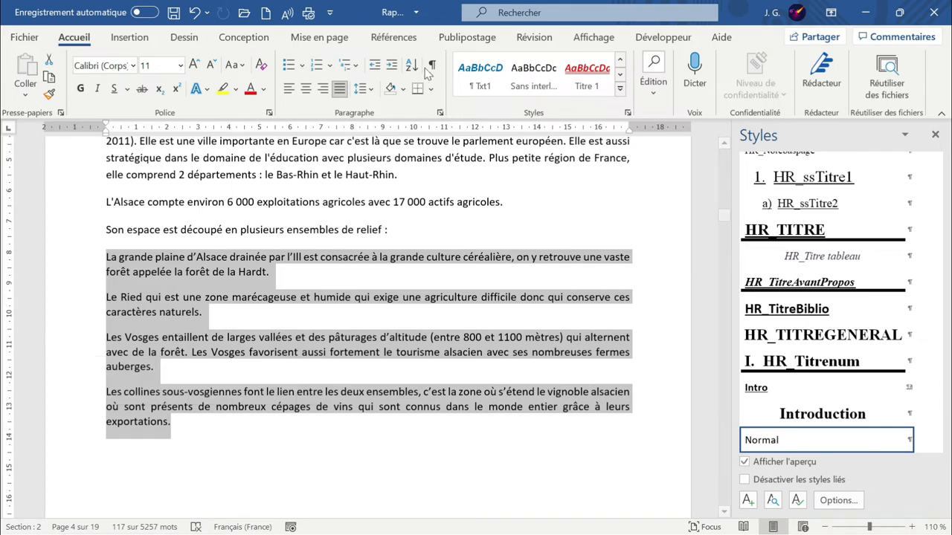
left_click(352, 71)
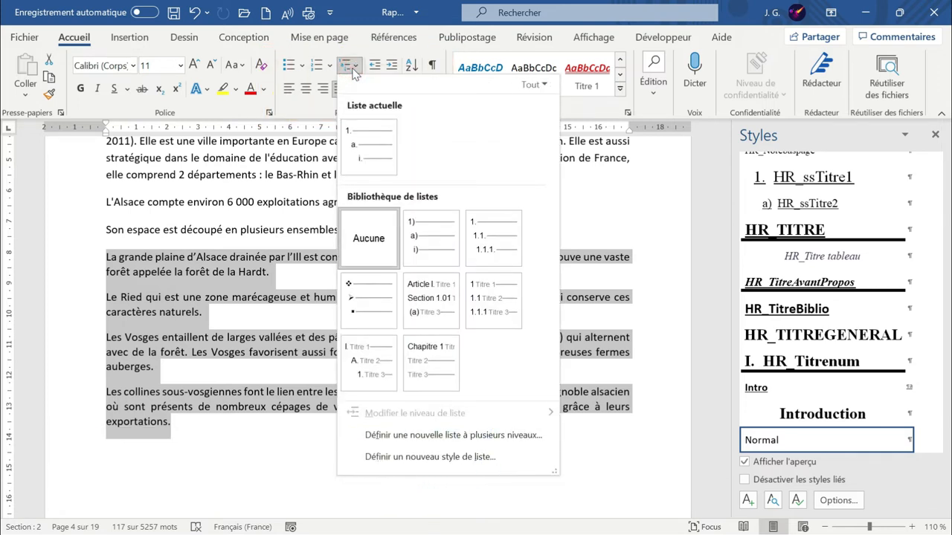
left_click(424, 457)
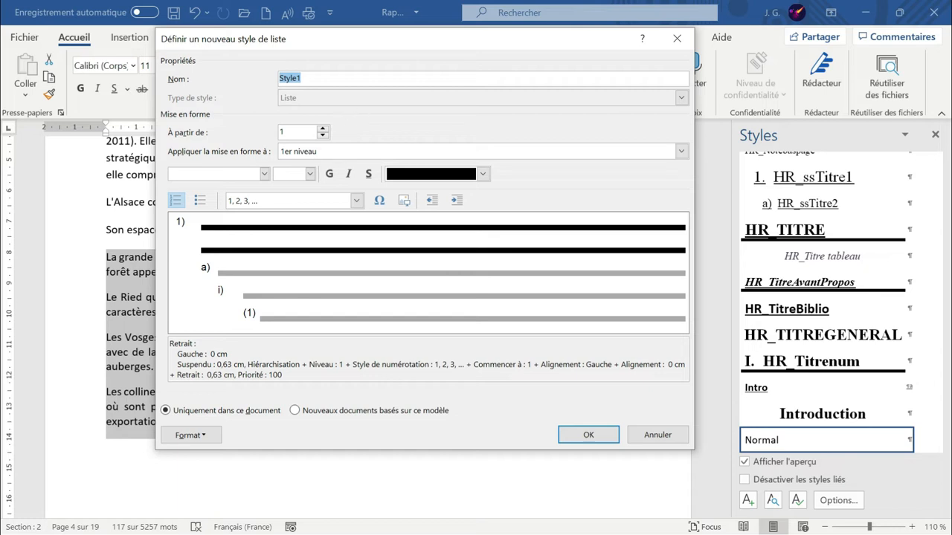
type("Liste perso")
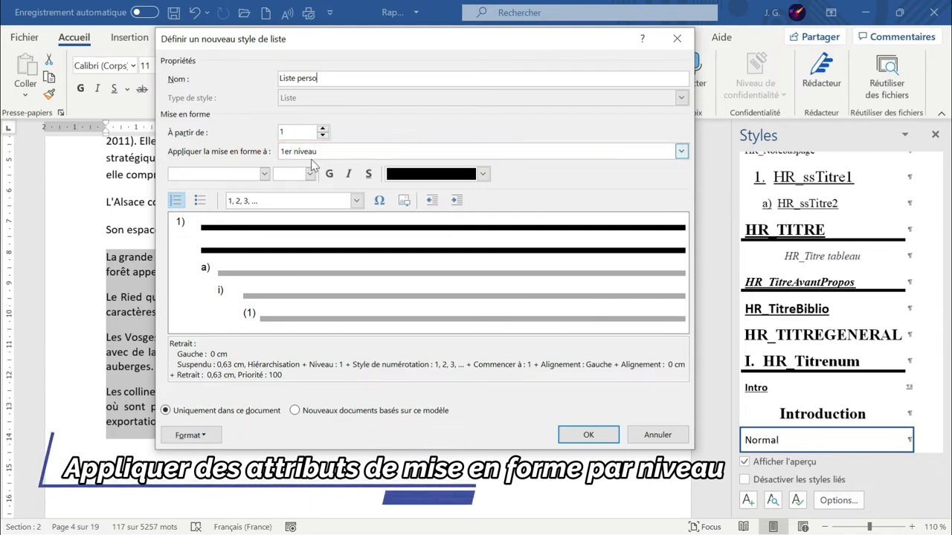
Step: Make the list style's 1er niveau numbering bold and set its 2e niveau numbering to Arial in standard blue
left_click(332, 180)
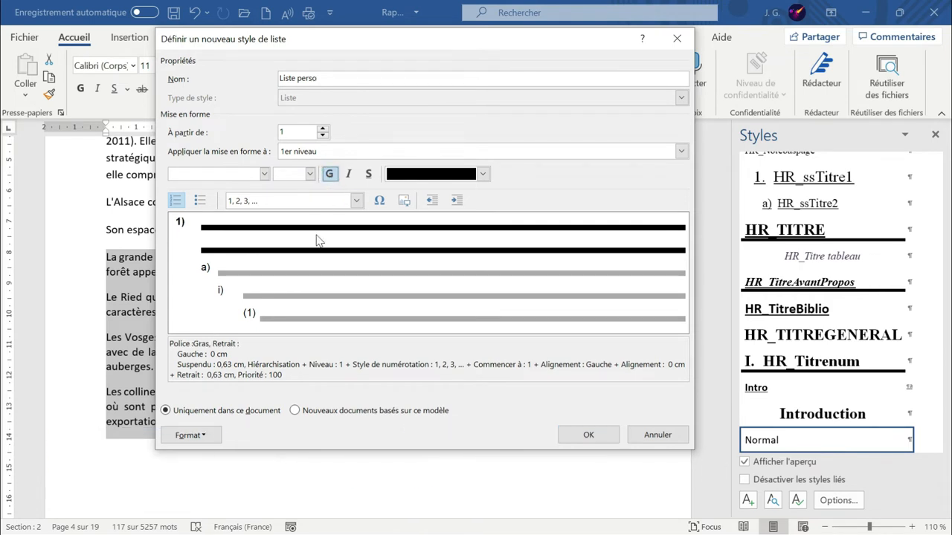
left_click(325, 153)
left_click(336, 176)
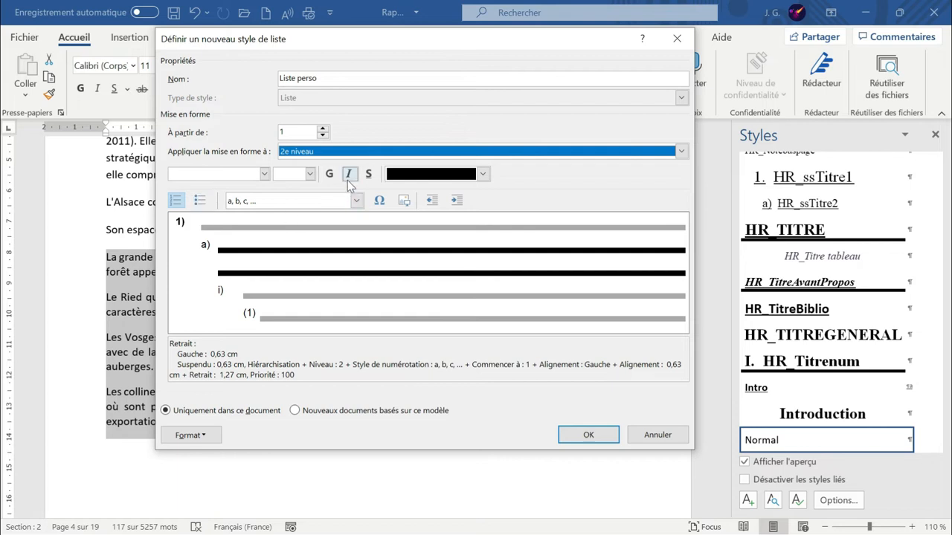
left_click(264, 173)
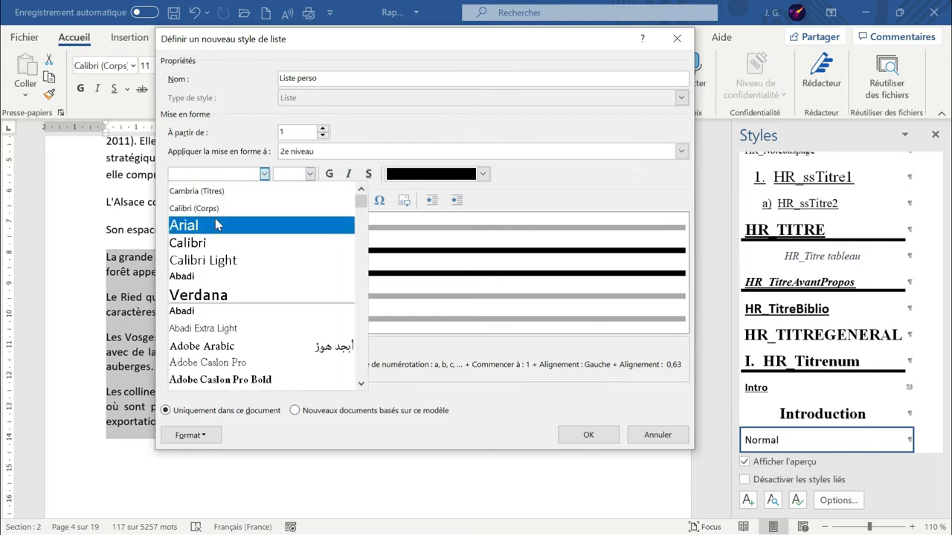
left_click(218, 225)
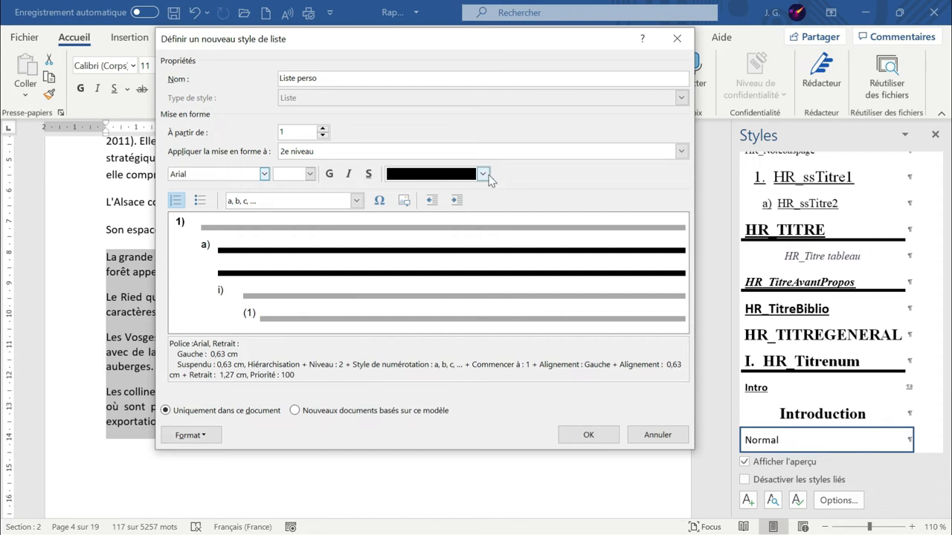
left_click(483, 174)
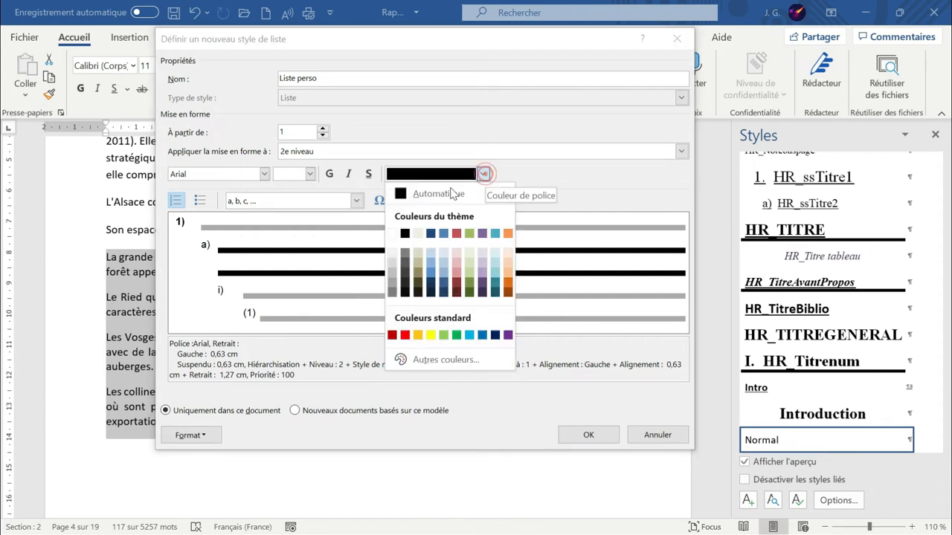
left_click(481, 335)
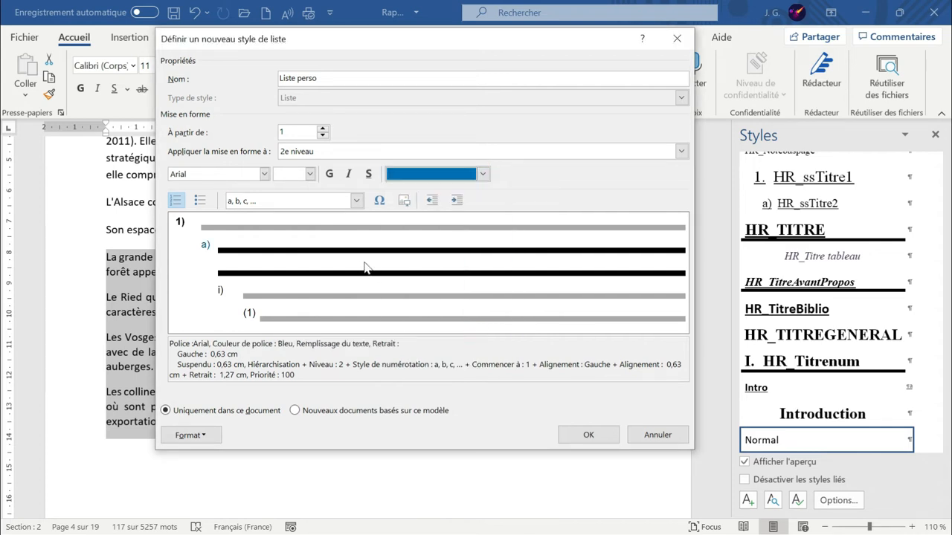
Step: Give the 3e niveau a thick hollow circle bullet from Wingdings, increase its indent to 2.5 cm, and save the list style
left_click(336, 152)
left_click(318, 186)
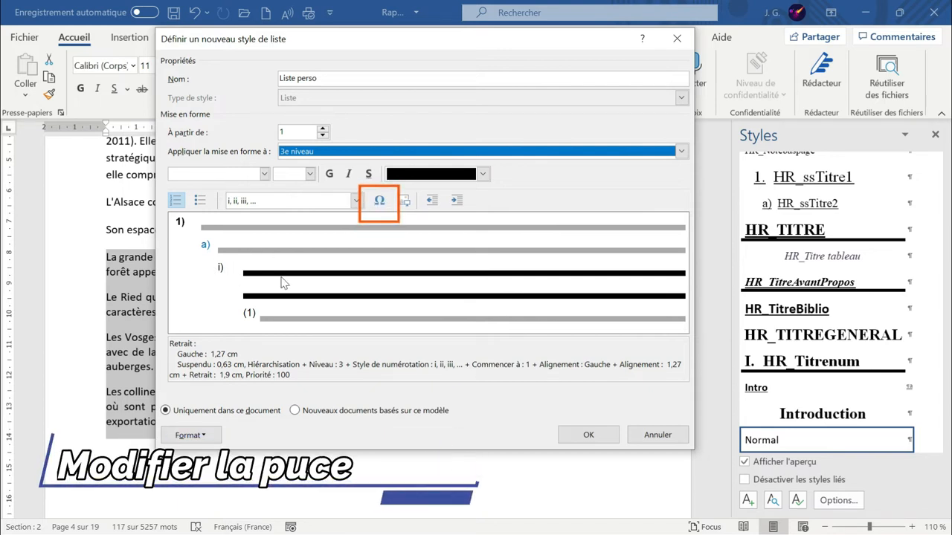
left_click(379, 203)
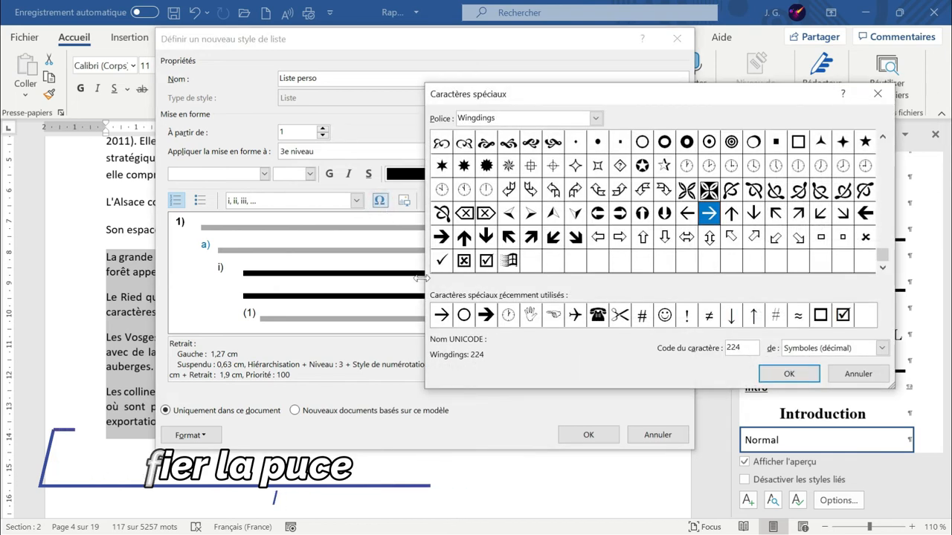
left_click_drag(467, 95, 260, 79)
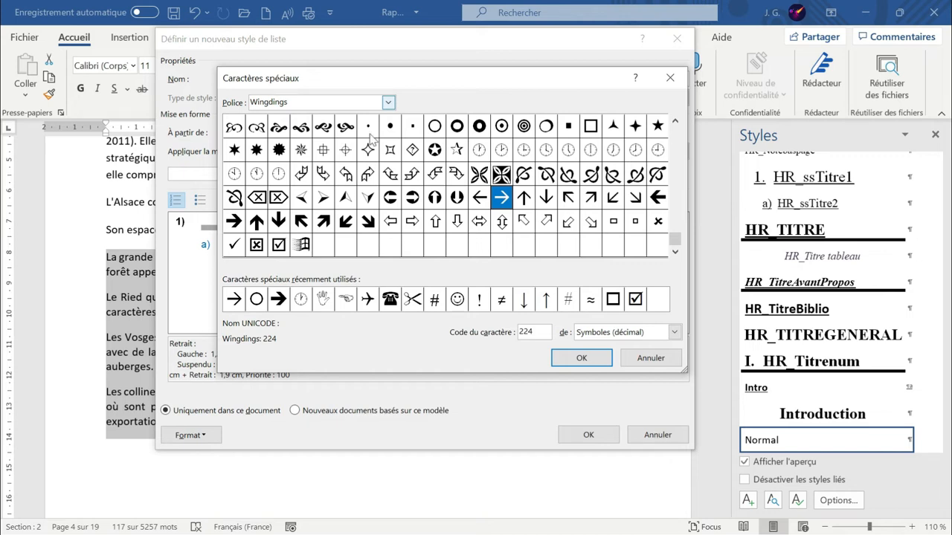
left_click_drag(675, 241, 675, 187)
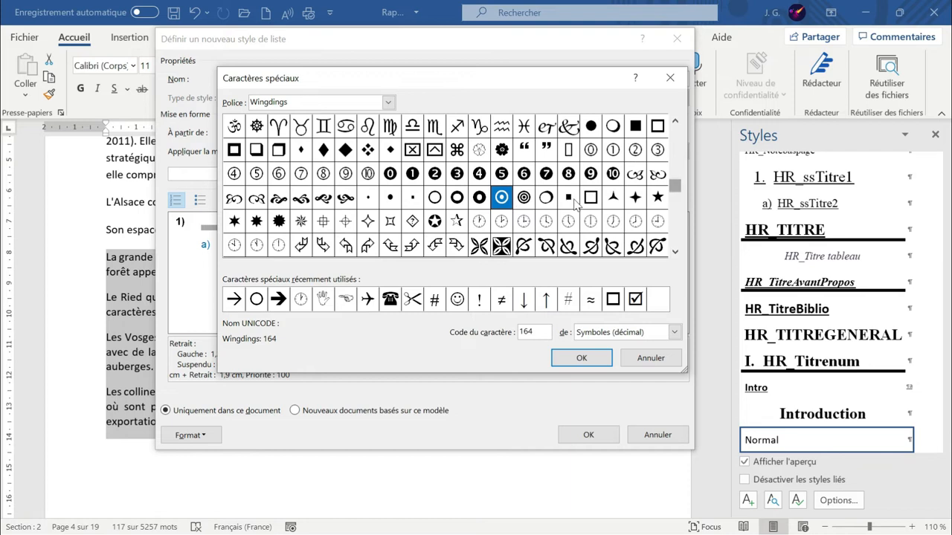
double_click(458, 200)
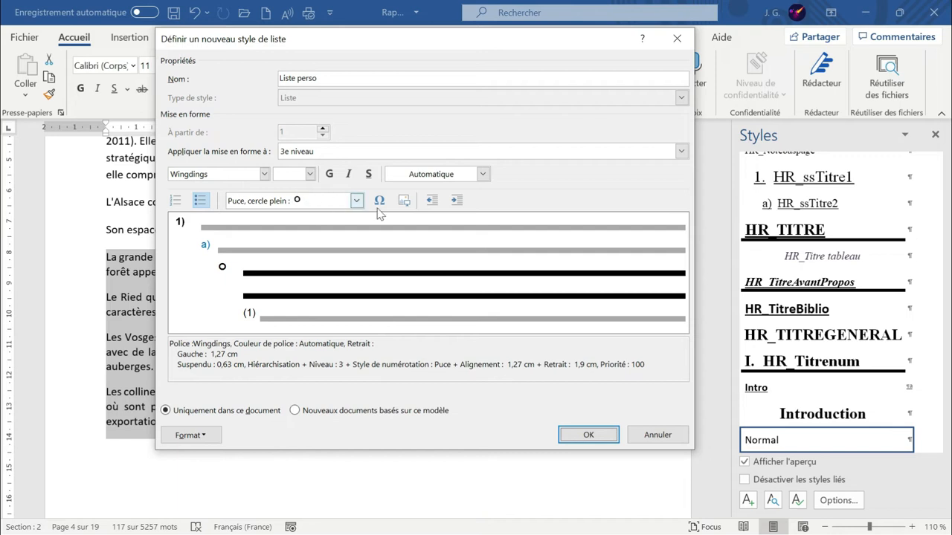
left_click(457, 202)
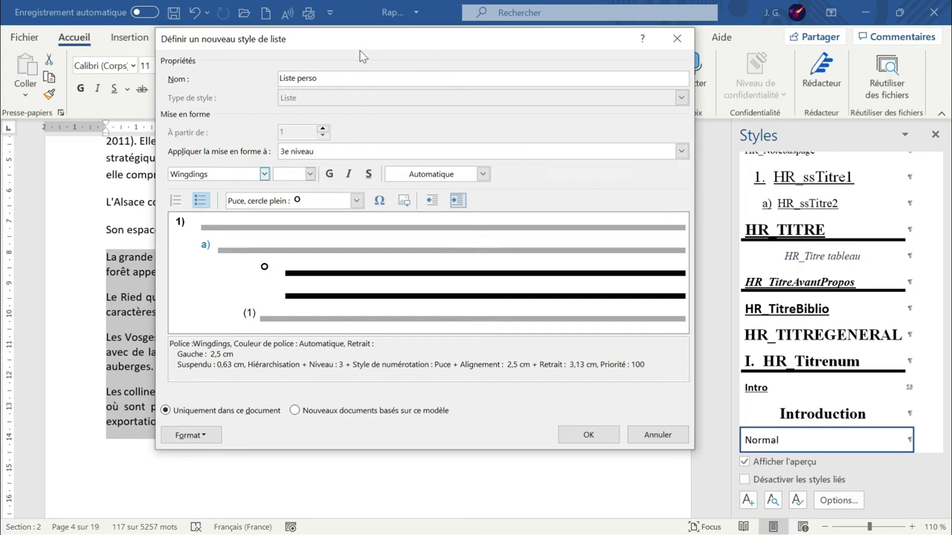
left_click(588, 436)
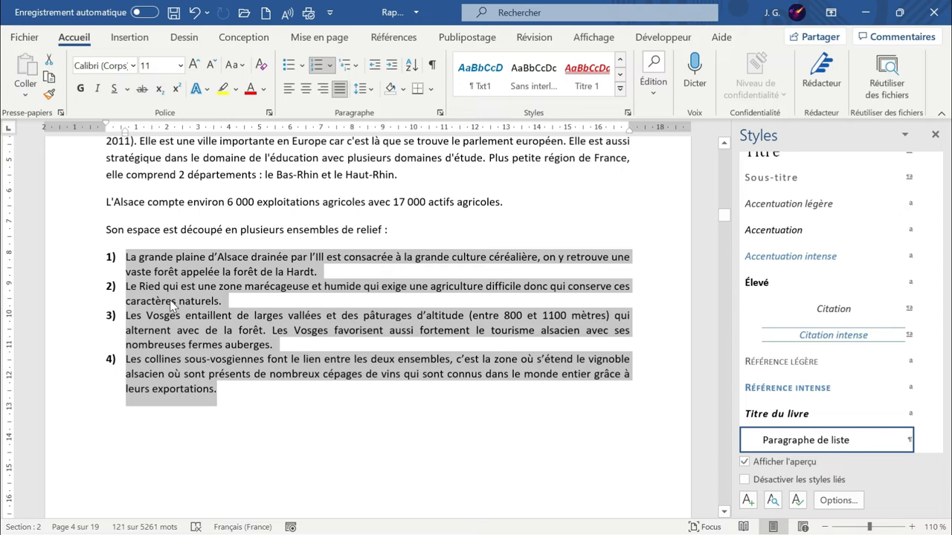
Step: Demote the "Le Ried" paragraph to the second list level and the "Les Vosges" paragraph to the third
left_click(126, 290)
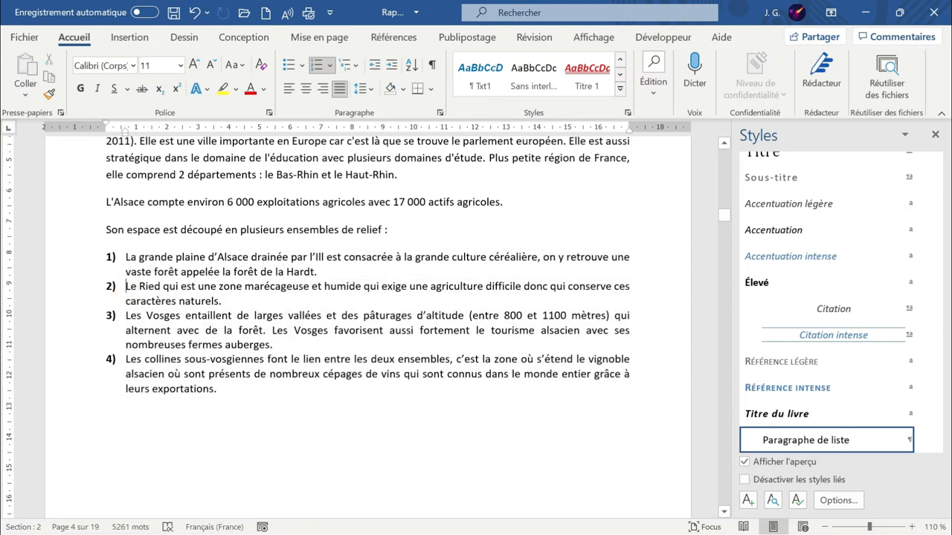
key("Tab")
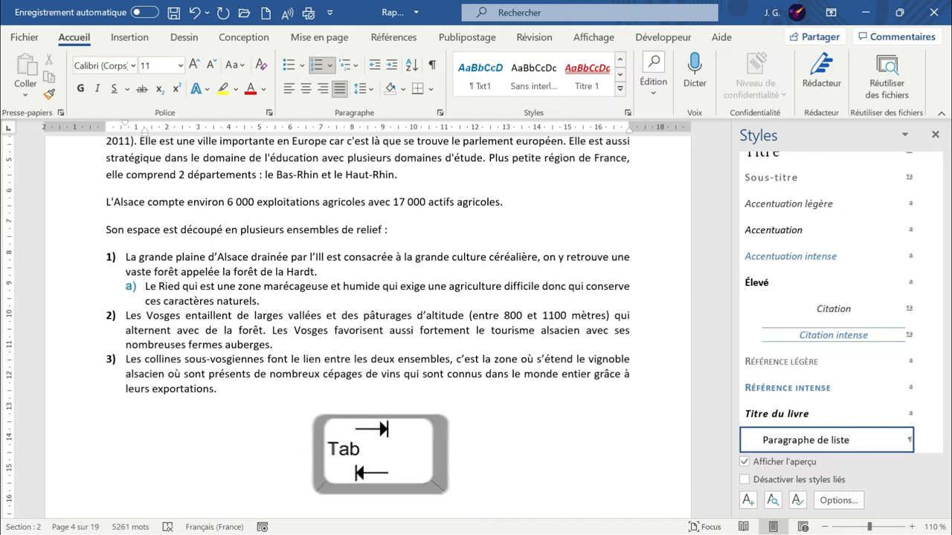
left_click(125, 316)
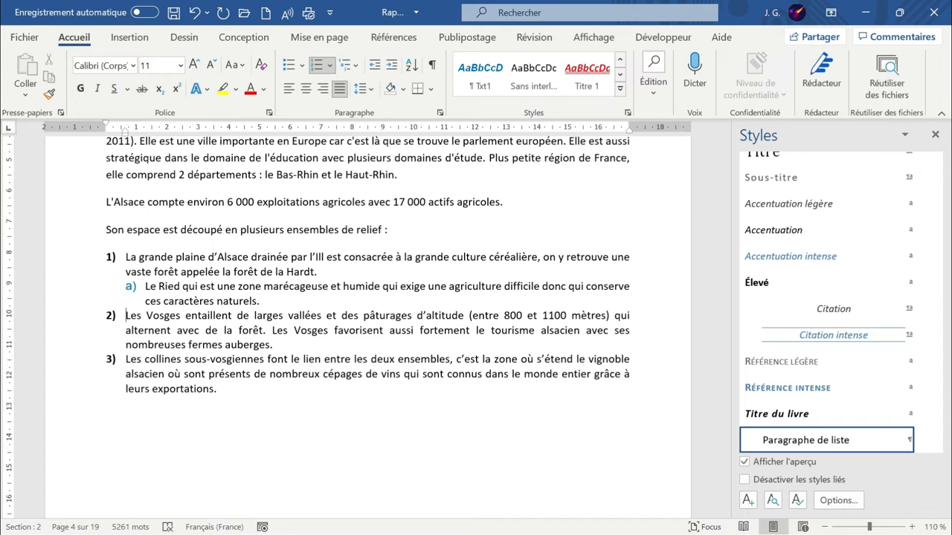
key("Tab")
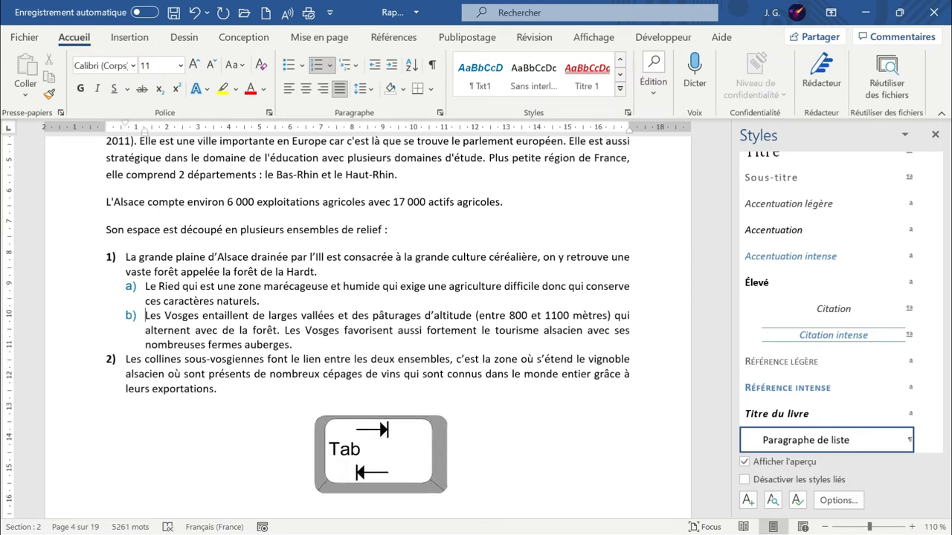
key("Tab")
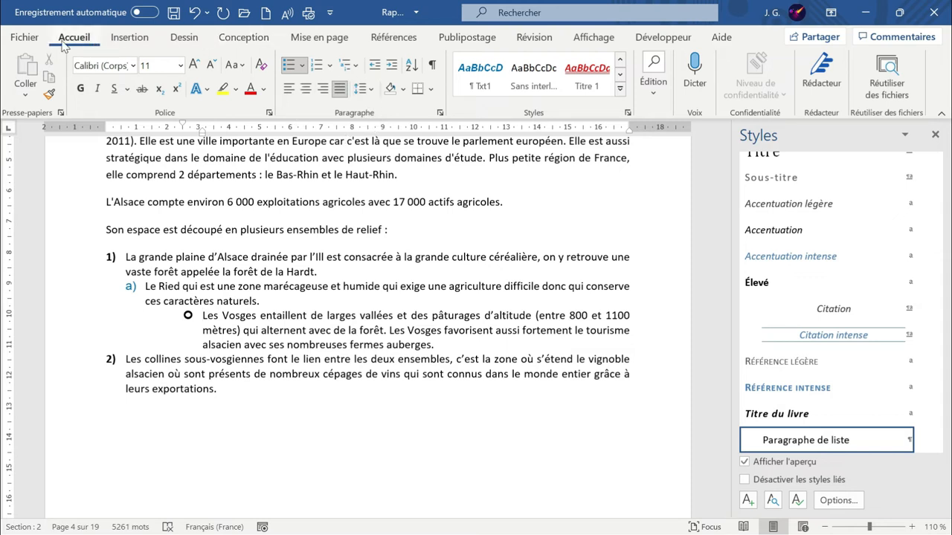
Step: Open the "Liste perso" list style for modification, review its settings, and close it without changing anything
left_click(356, 66)
scroll(452, 349, "down", 2)
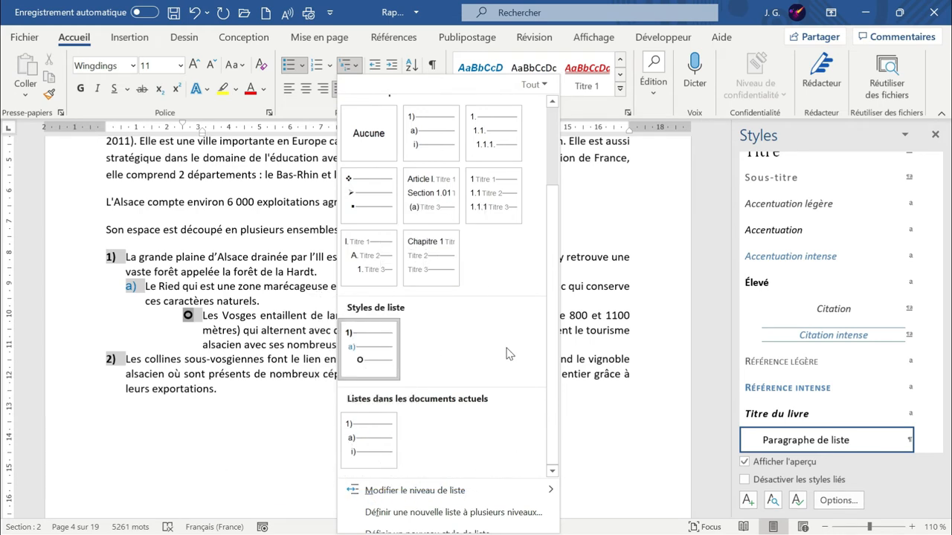
mouse_move(372, 351)
right_click(369, 351)
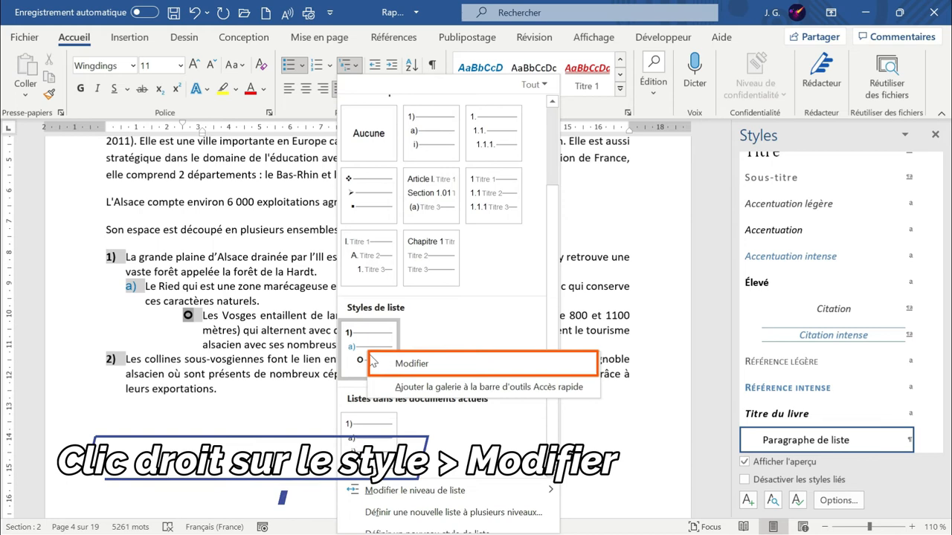
left_click(413, 365)
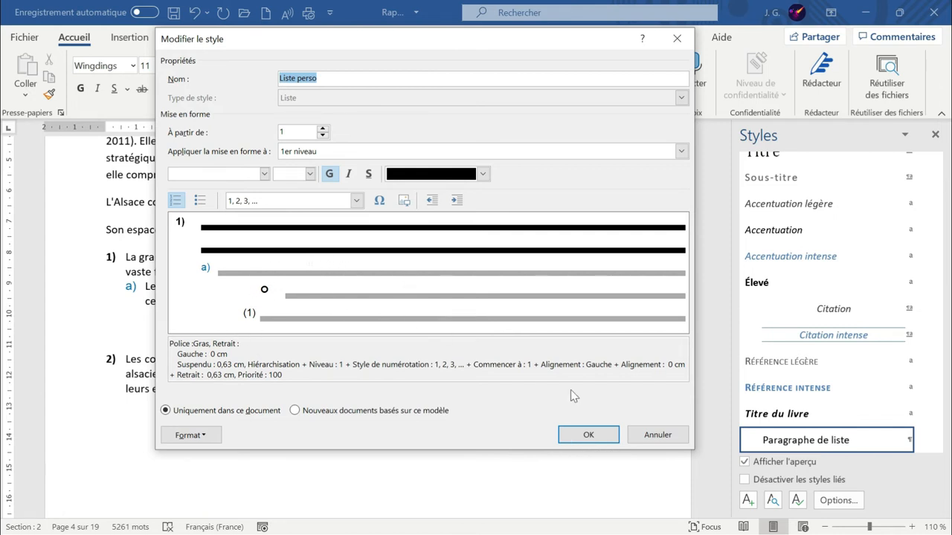
left_click(599, 437)
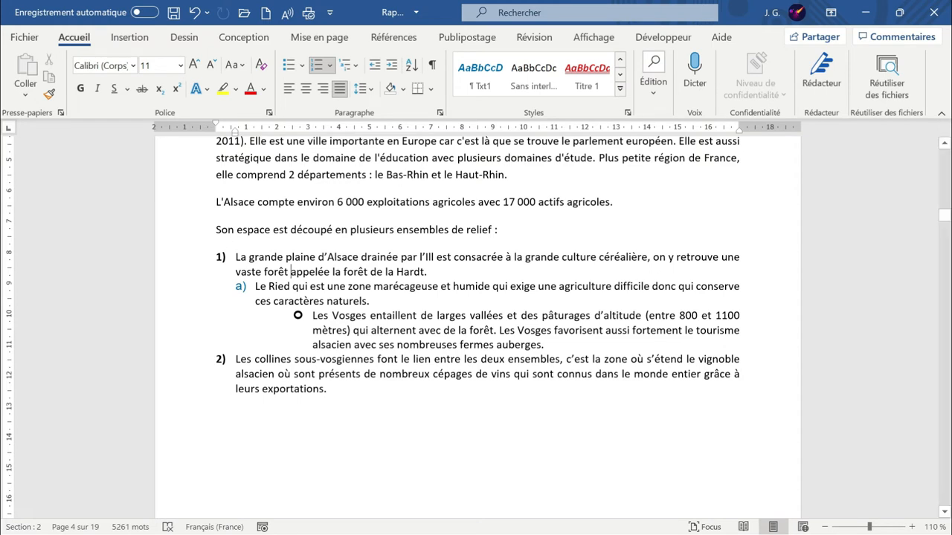
Step: Start creating a new style with the style type Liste, and cancel it without saving
left_click(628, 112)
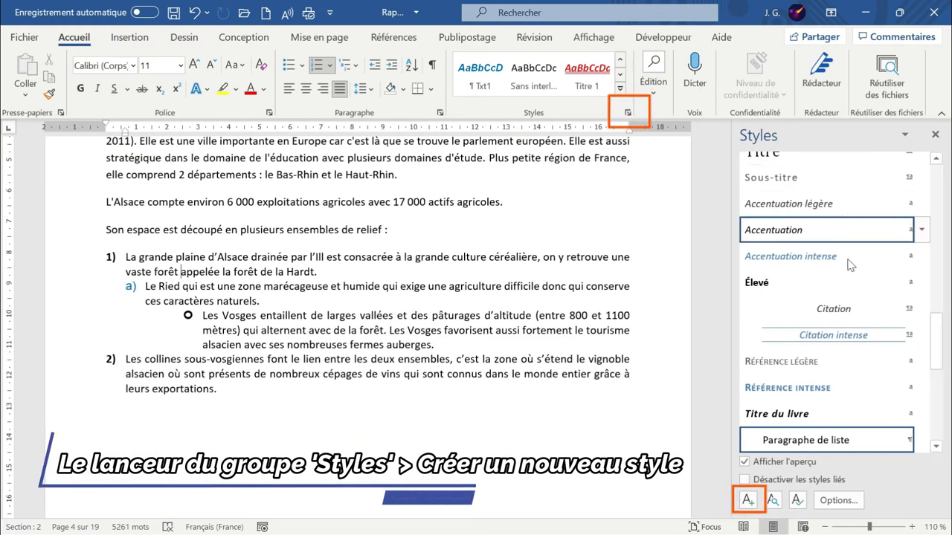
left_click(747, 502)
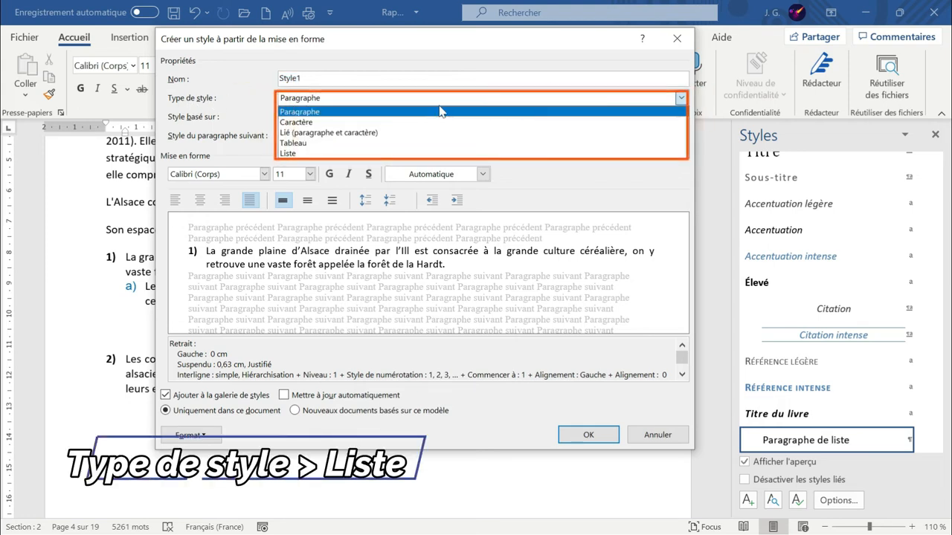
left_click(330, 153)
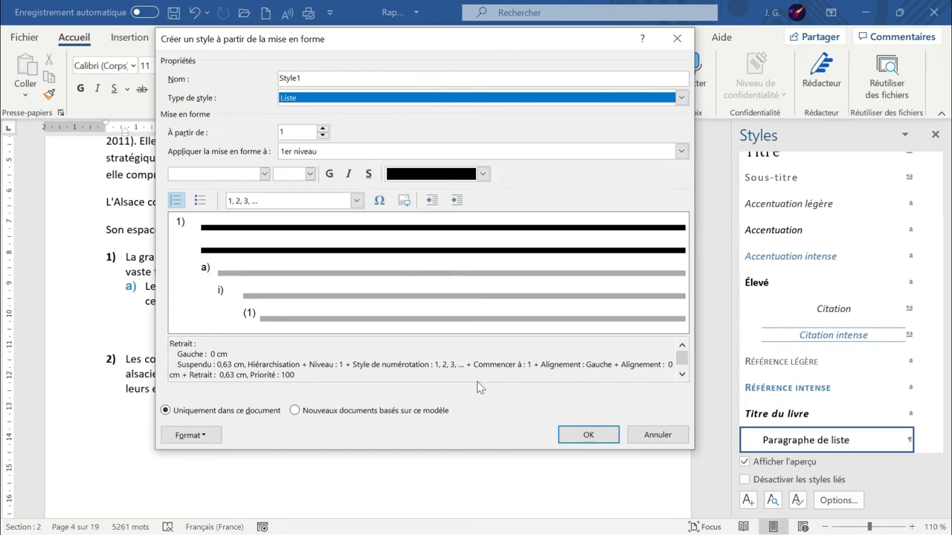
left_click(644, 439)
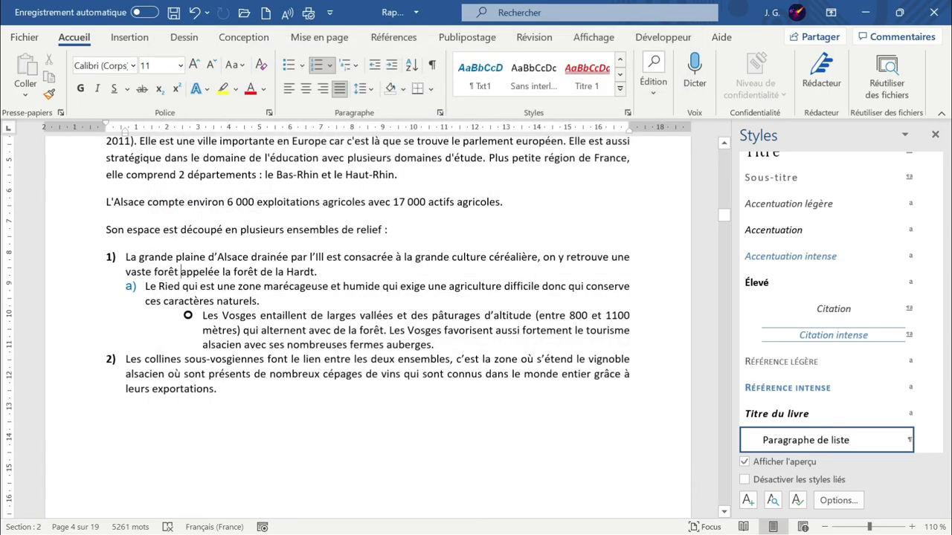
Step: Look up the custom list style among the list styles available for multilevel lists
left_click(356, 66)
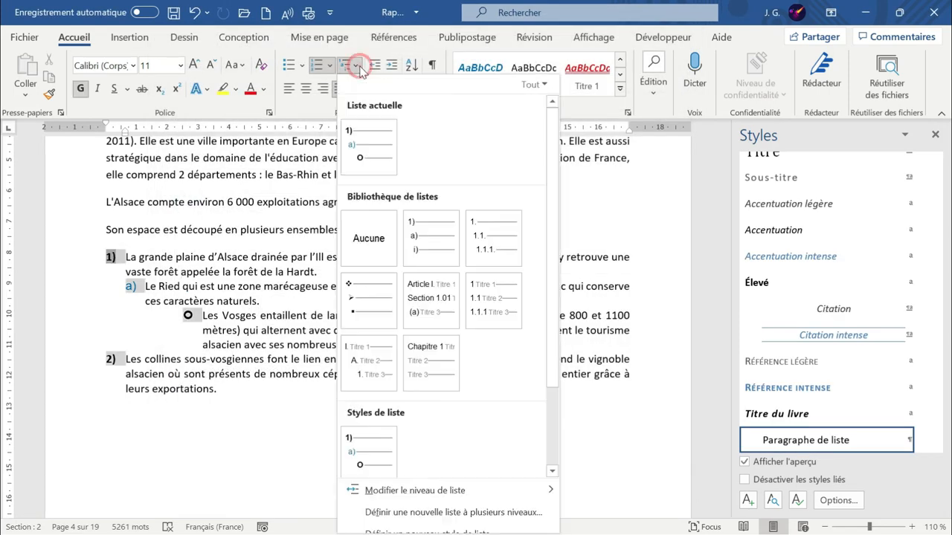
scroll(394, 408, "down", 2)
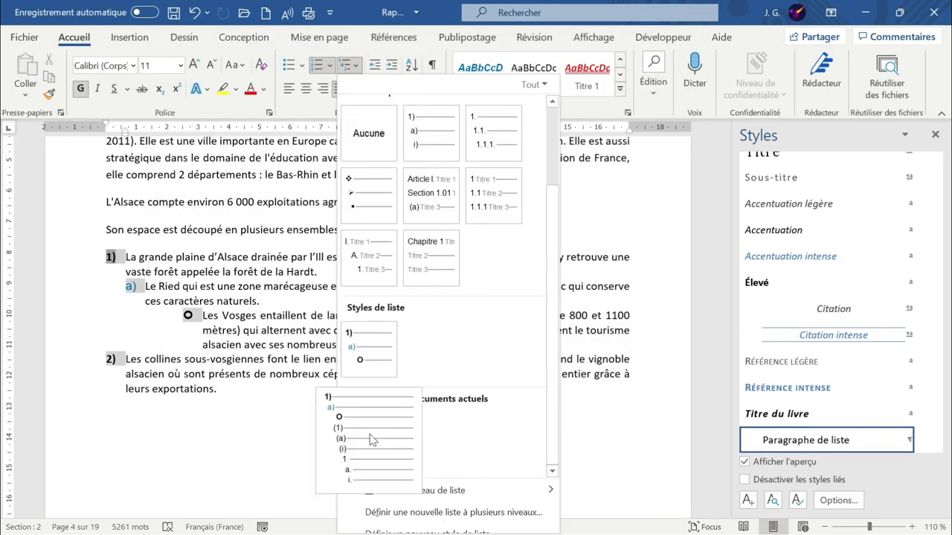
mouse_move(380, 363)
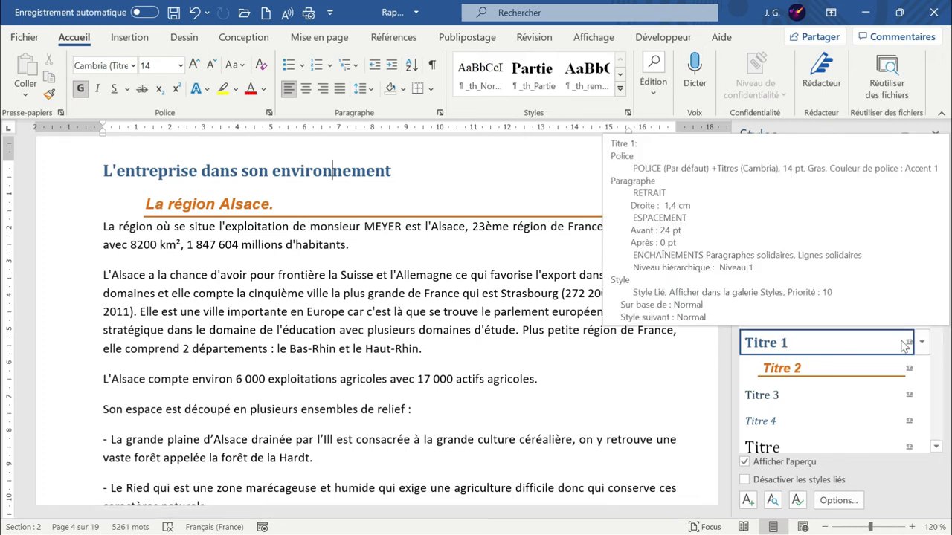
Step: Preview gallery styles on the heading "L'entreprise dans son environnement" without applying any of them
left_click(619, 88)
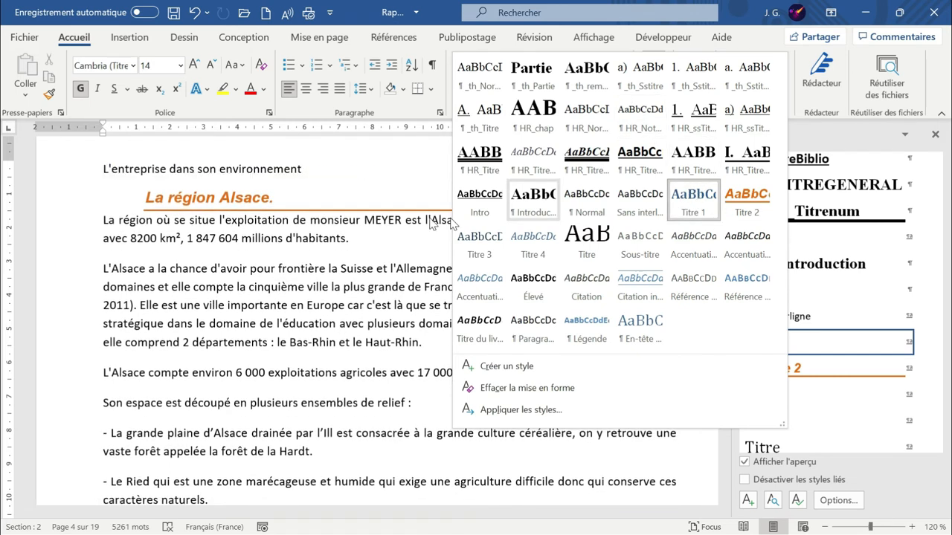
left_click(362, 170)
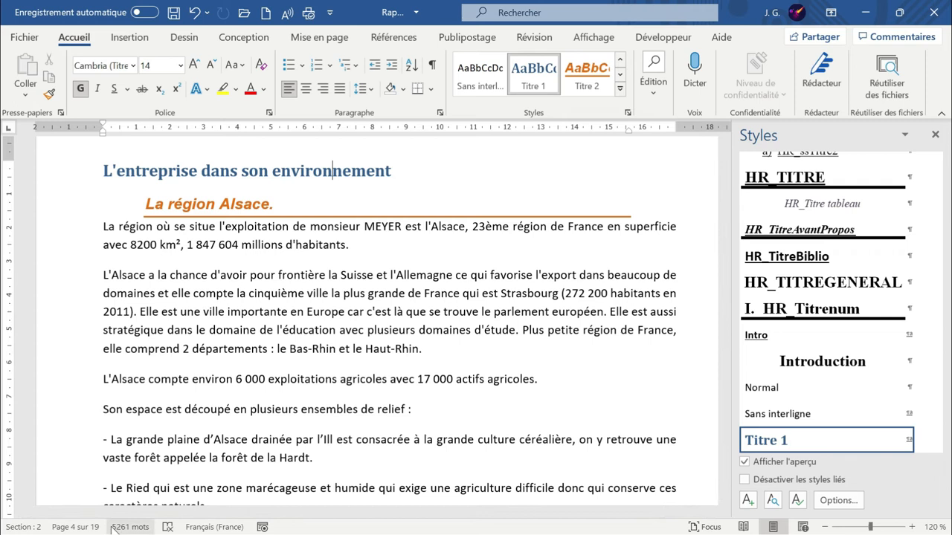
Step: Select all occurrences of the Titre 1 style in the document, starting from the heading "L'entreprise dans son environnement"
left_click(281, 170)
double_click(249, 170)
left_click(249, 170)
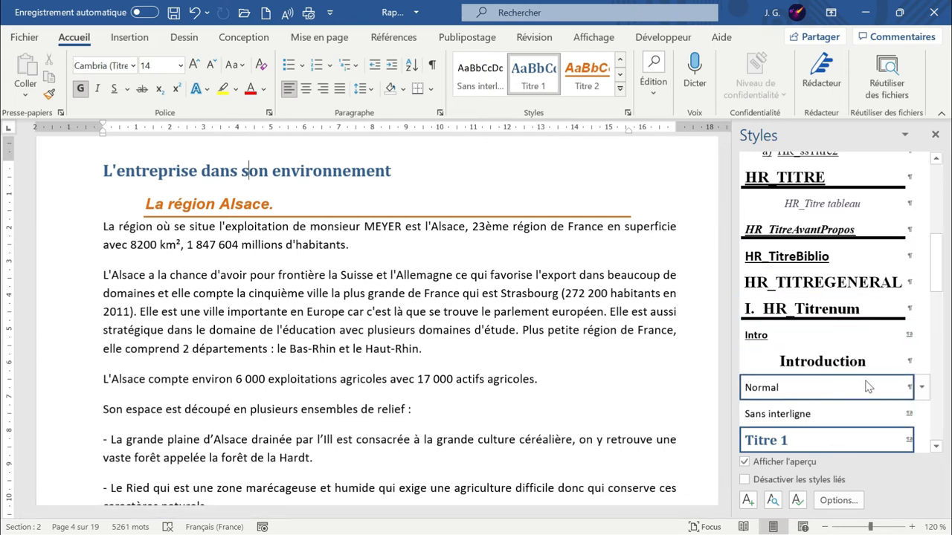
scroll(865, 387, "down", 2)
scroll(834, 375, "down", 4)
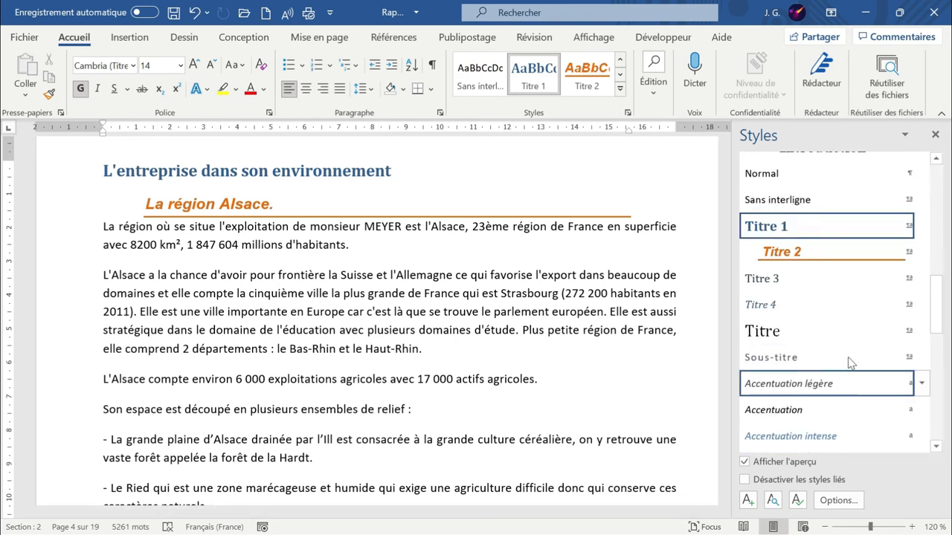
right_click(823, 227)
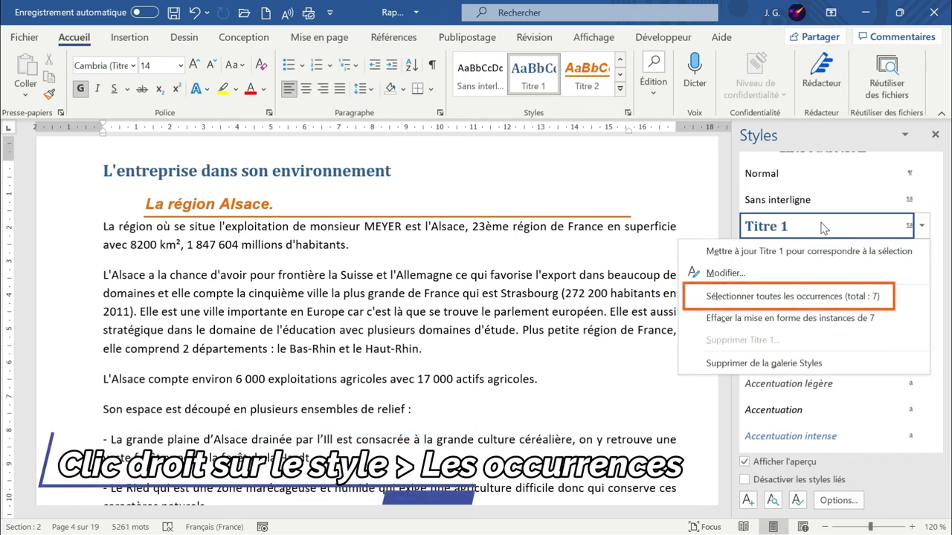
left_click(763, 300)
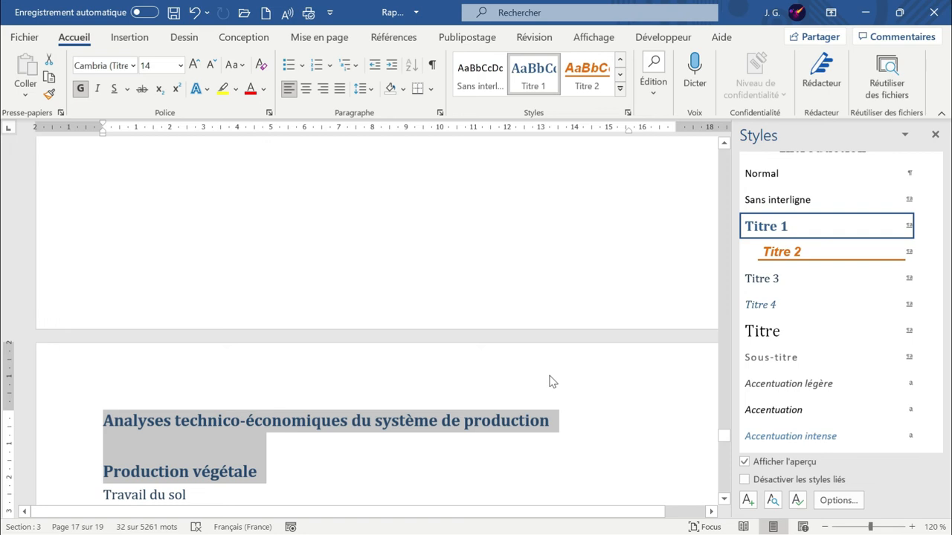
Step: Italicize all selected Titre 1 headings and update the Titre 1 style to match the selection
left_click(98, 93)
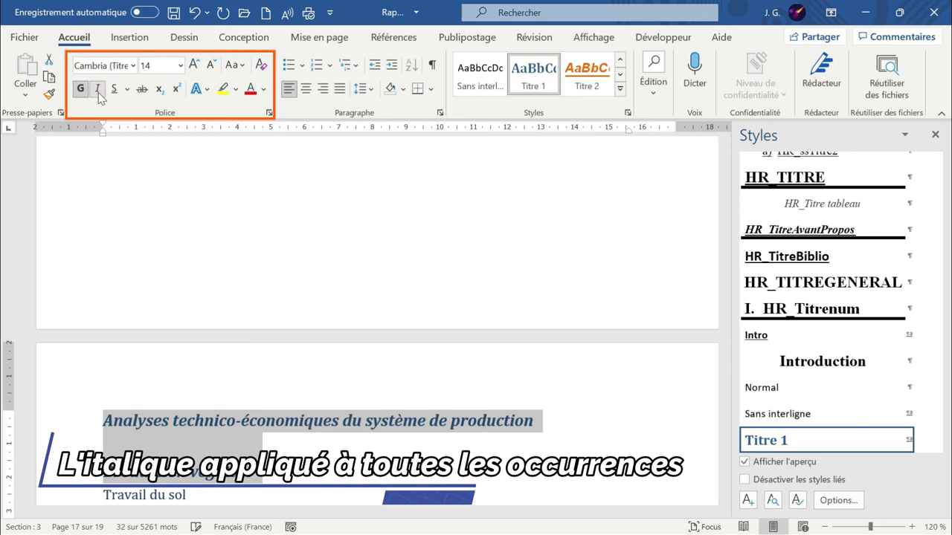
scroll(886, 375, "down", 2)
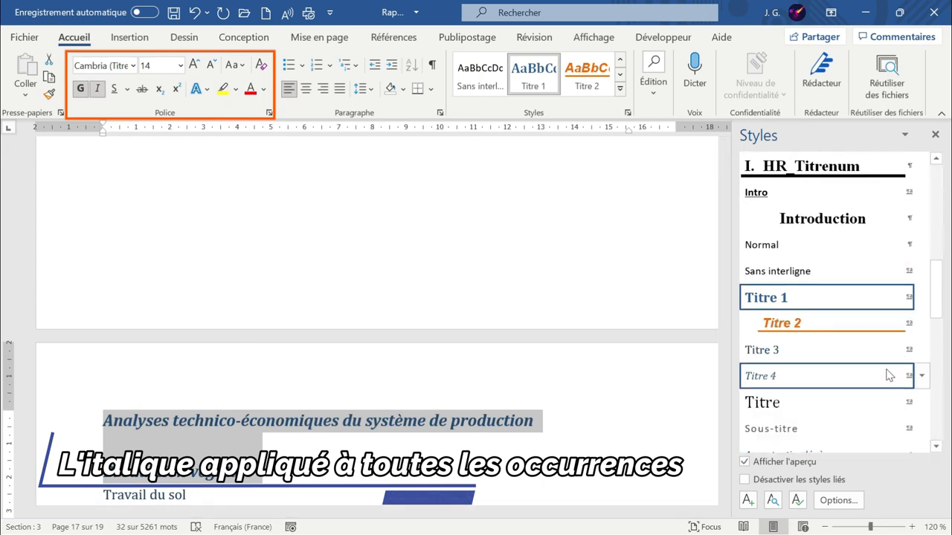
mouse_move(802, 301)
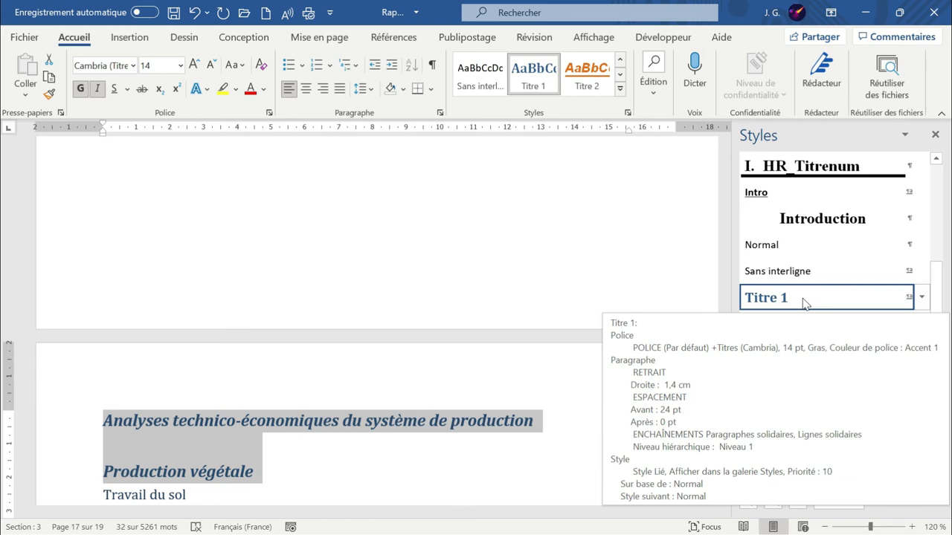
right_click(803, 301)
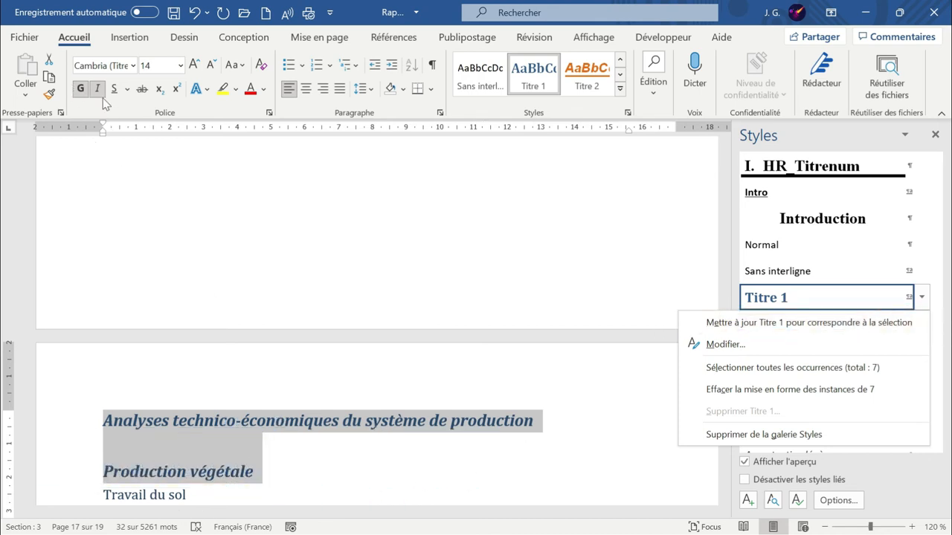
left_click(815, 323)
scroll(823, 336, "down", 10)
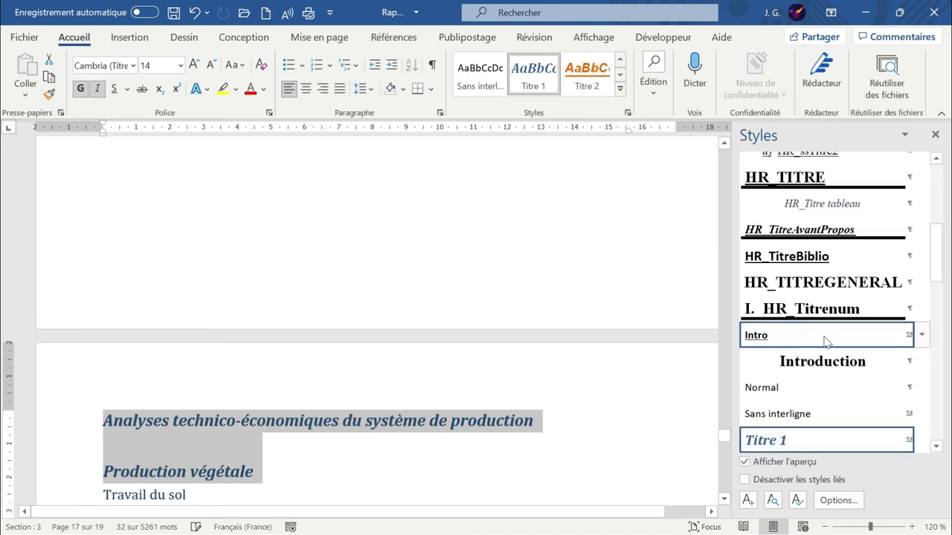
Step: Modify the Titre 1 style so that it updates automatically (Mettre à jour automatiquement)
scroll(818, 349, "down", 1)
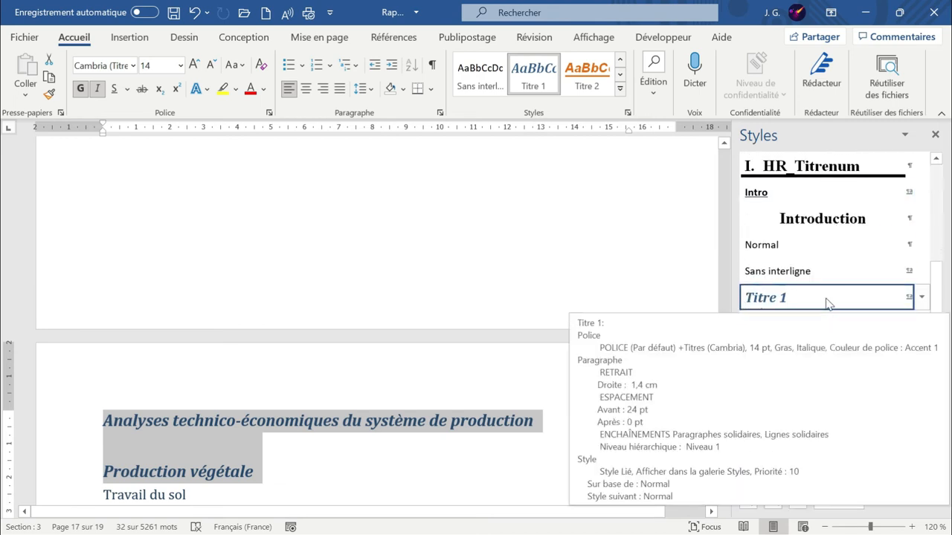
right_click(826, 304)
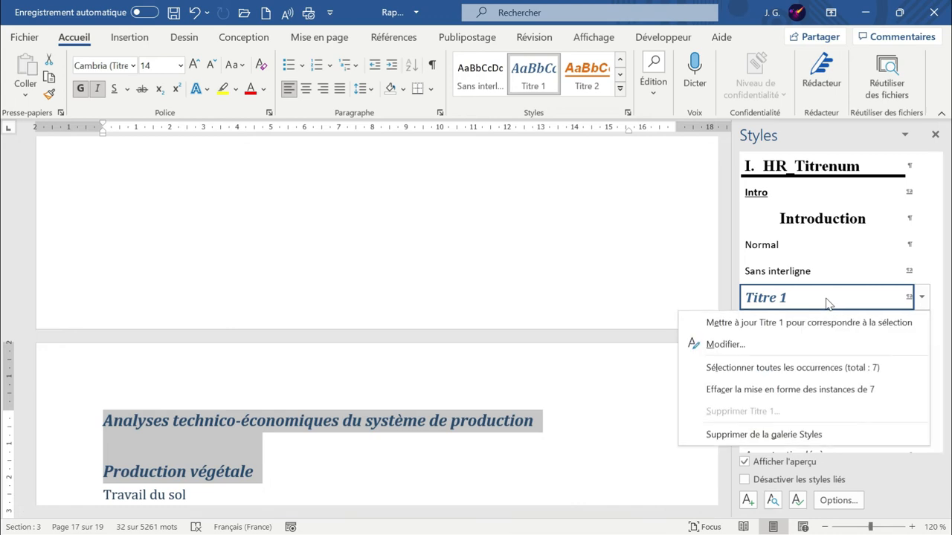
left_click(769, 345)
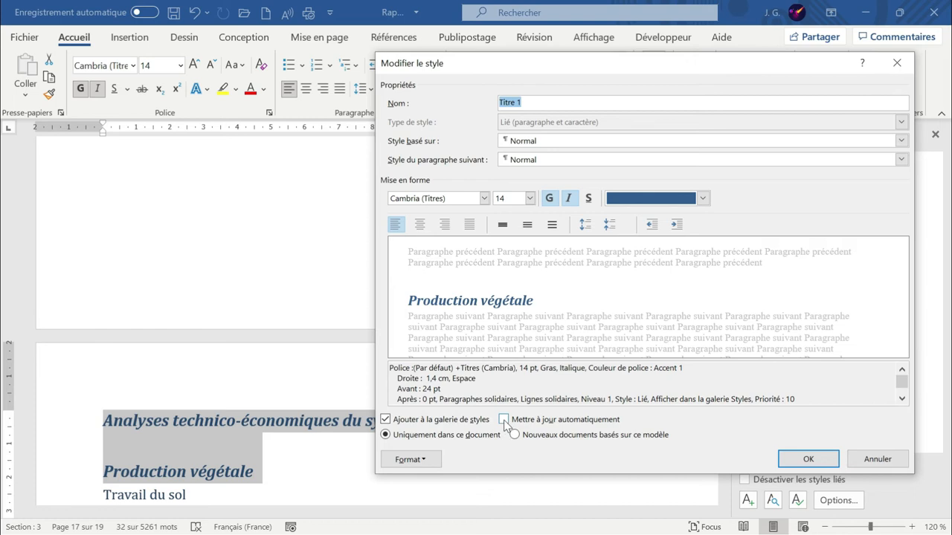
left_click(504, 419)
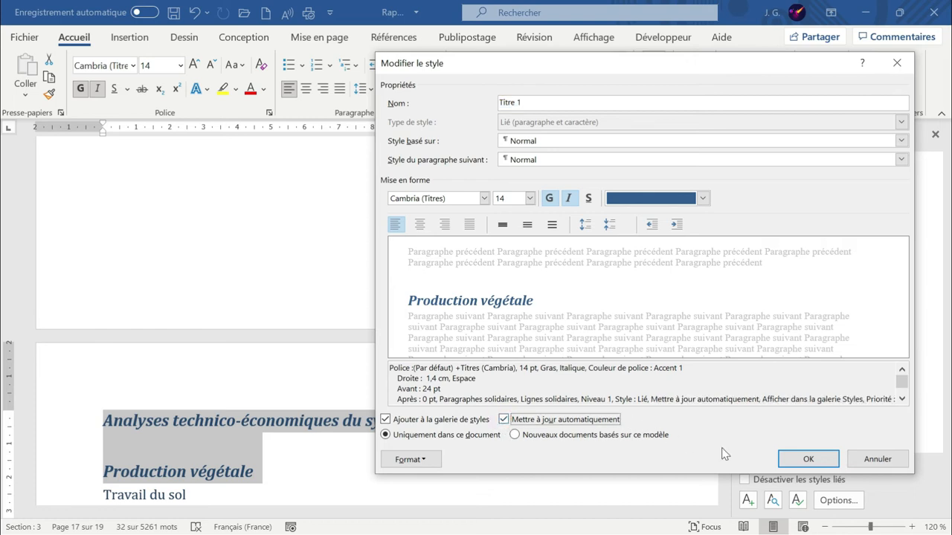
left_click(807, 459)
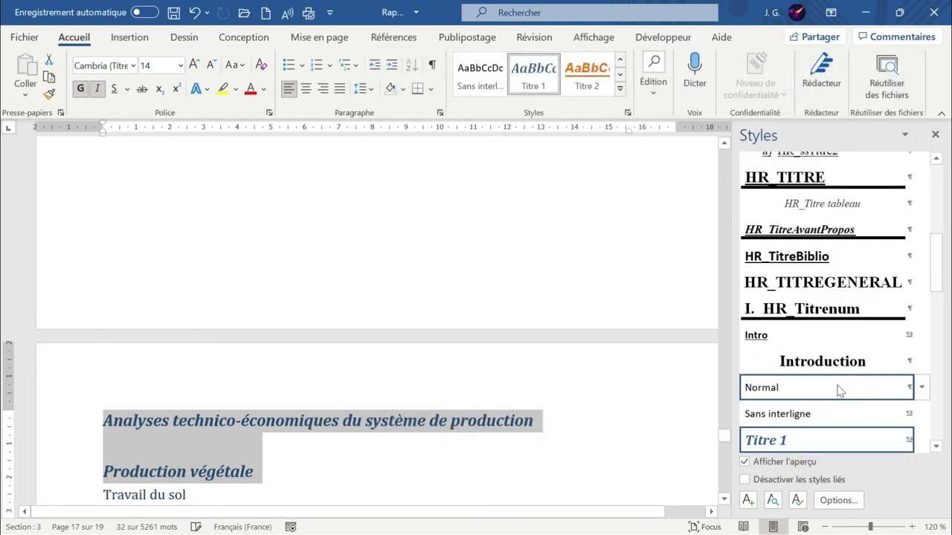
left_click(425, 421)
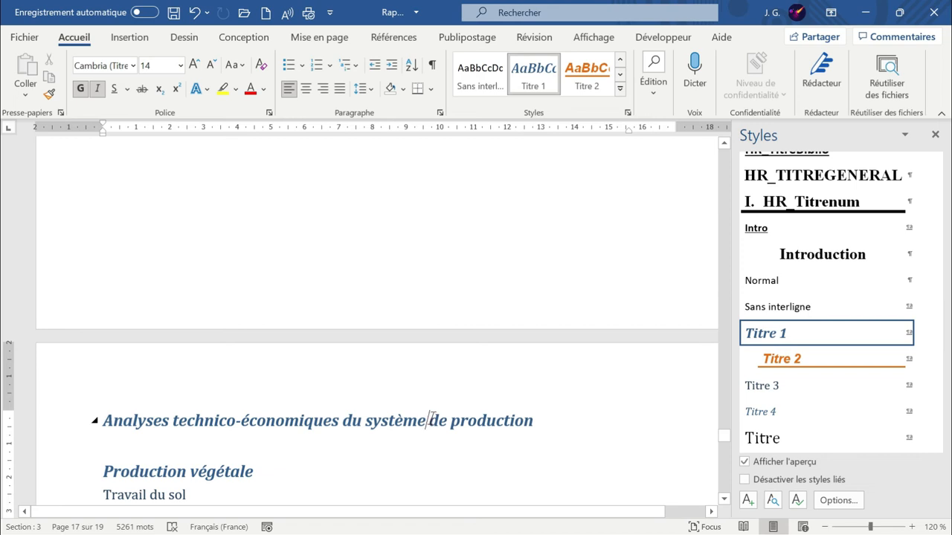
Step: Clear the formatting of all Titre 1 instances through the style's options
right_click(795, 336)
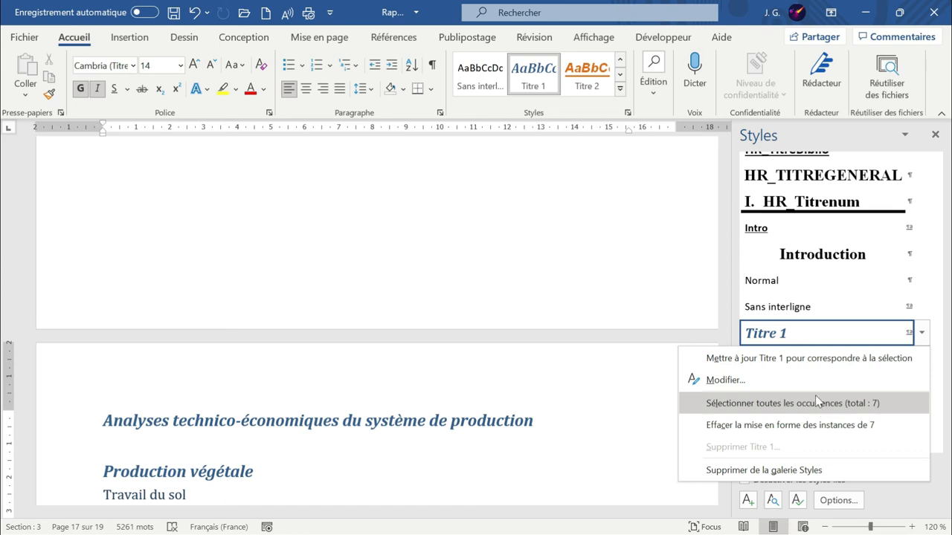
left_click(801, 342)
right_click(801, 342)
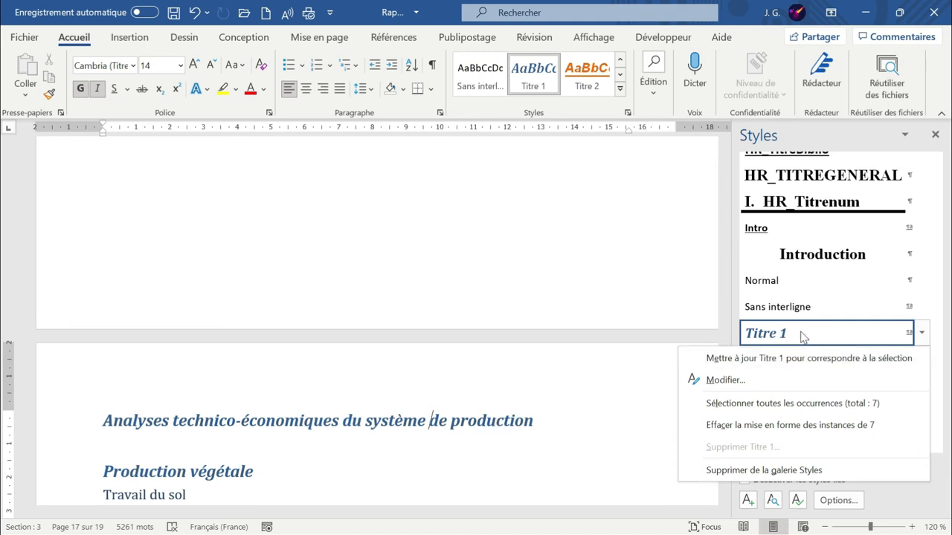
left_click(922, 338)
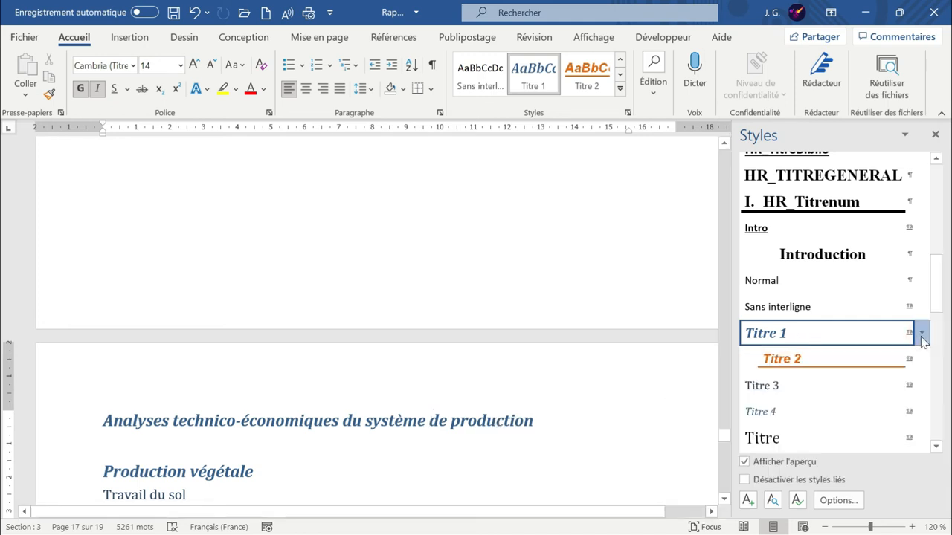
left_click(921, 339)
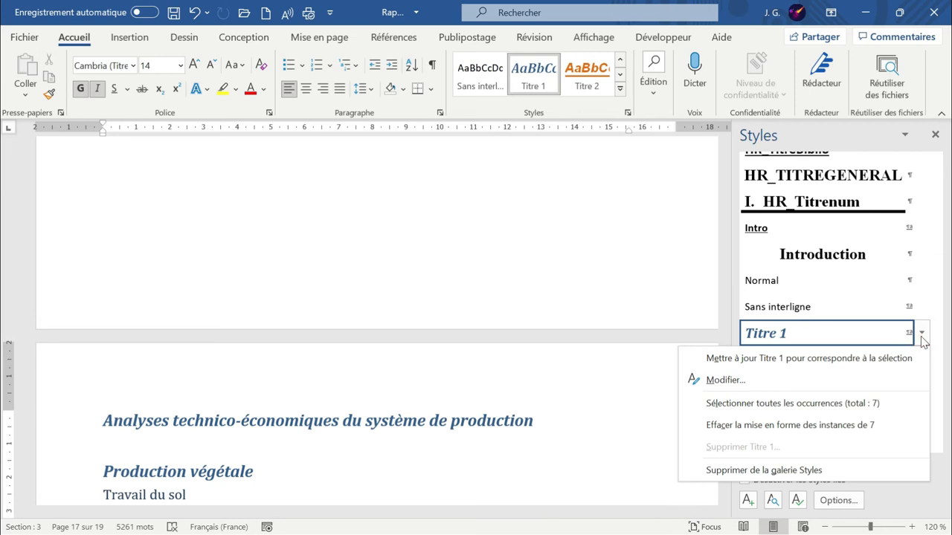
left_click(803, 434)
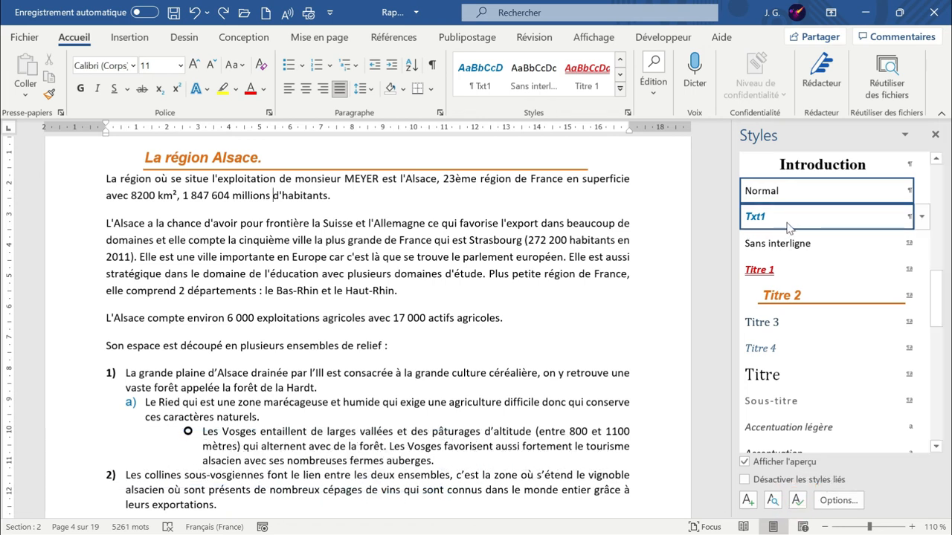
Step: Open the import/export organizer from style management and close the Normal.dot (modèle global) file in it
mouse_move(788, 228)
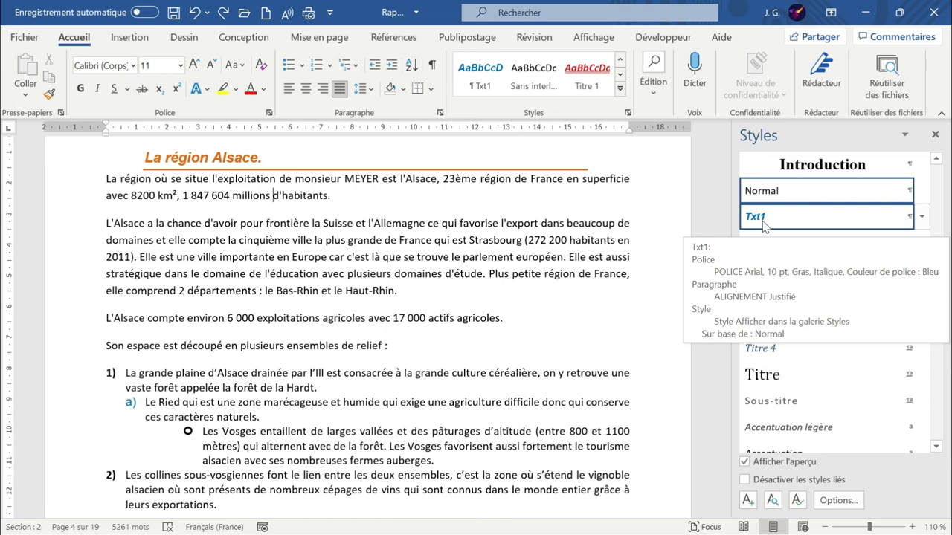
left_click(798, 504)
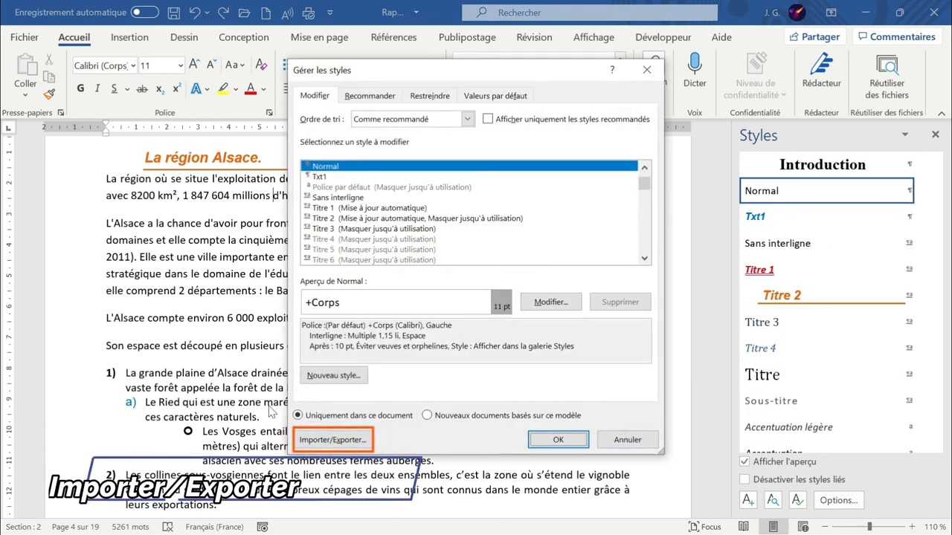
left_click(357, 446)
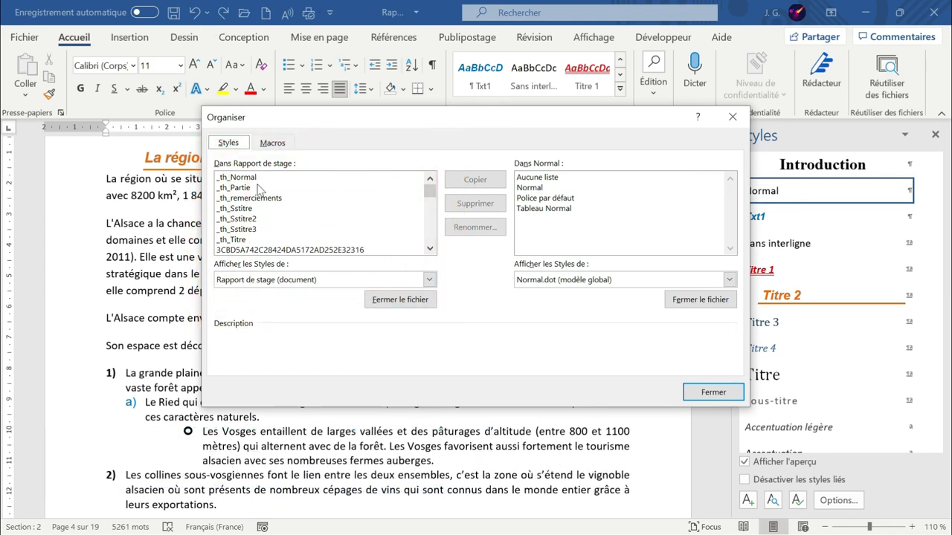
left_click_drag(430, 192, 413, 165)
left_click(682, 301)
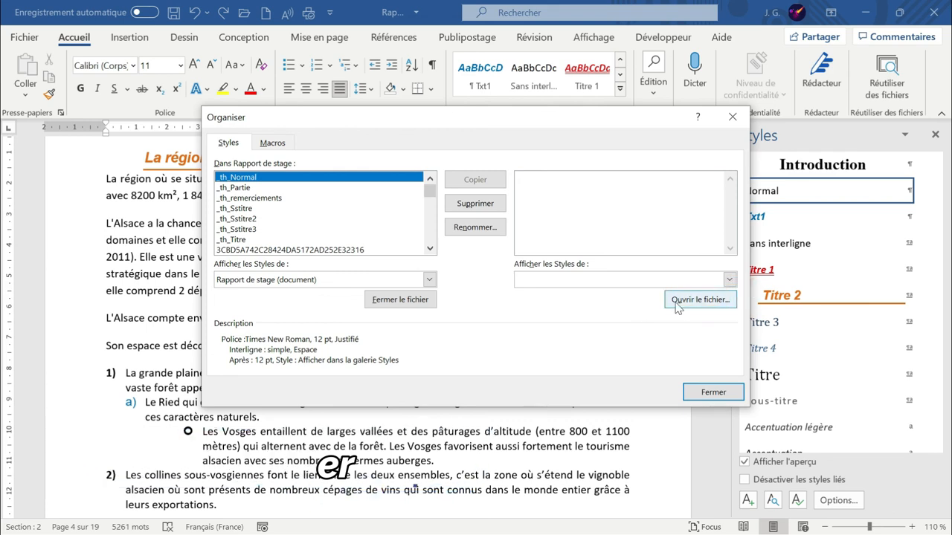
Step: Load the document Rapport universitaire from the Activités pratiques folder into the organizer, with the file filter set to Tous les documents Word
left_click(678, 305)
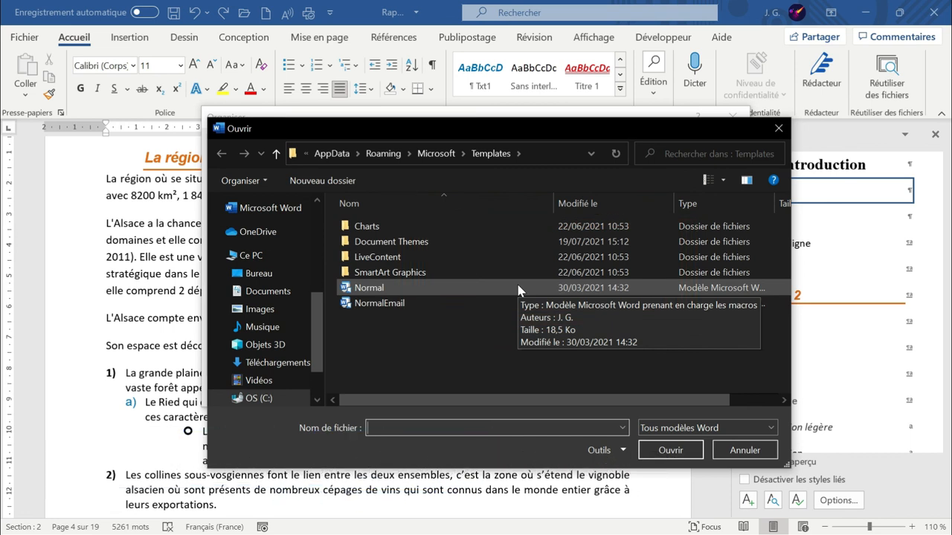
scroll(290, 324, "up", 2)
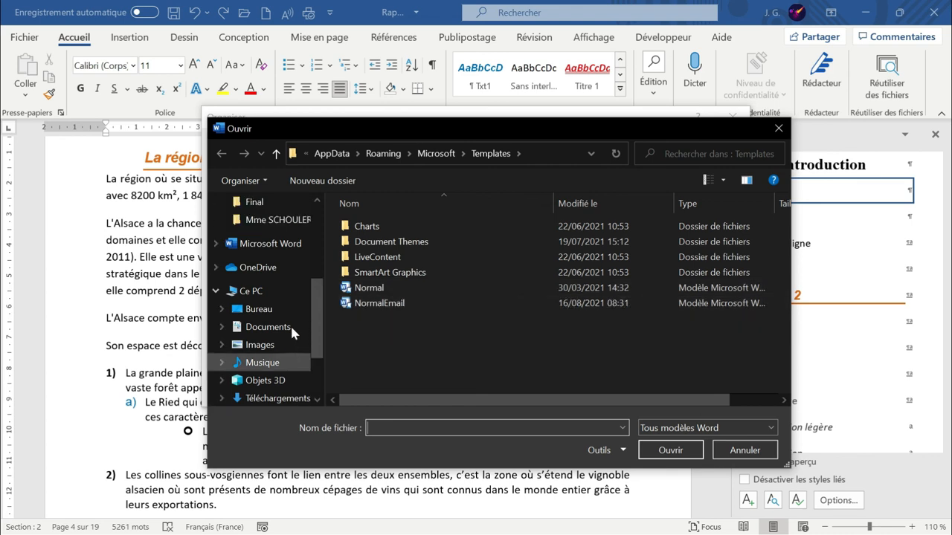
scroll(292, 333, "up", 1)
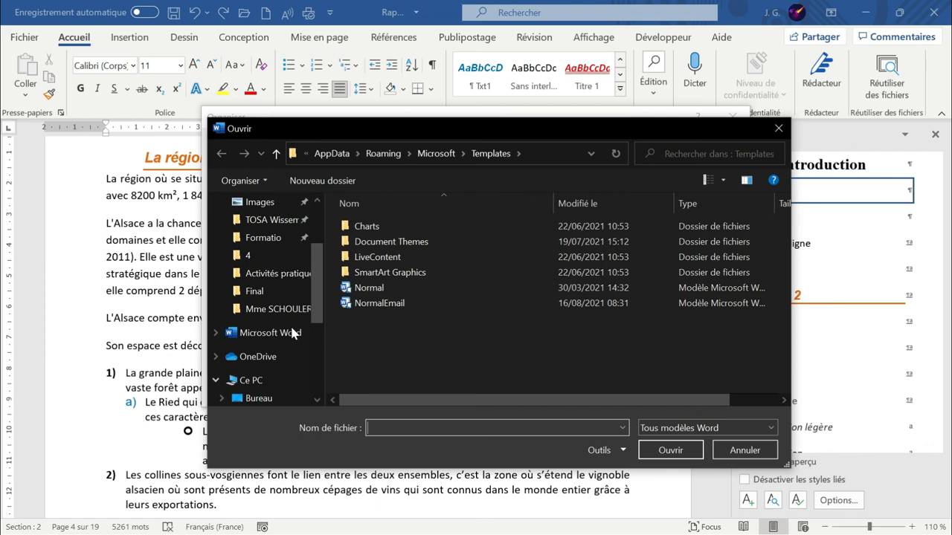
left_click(256, 272)
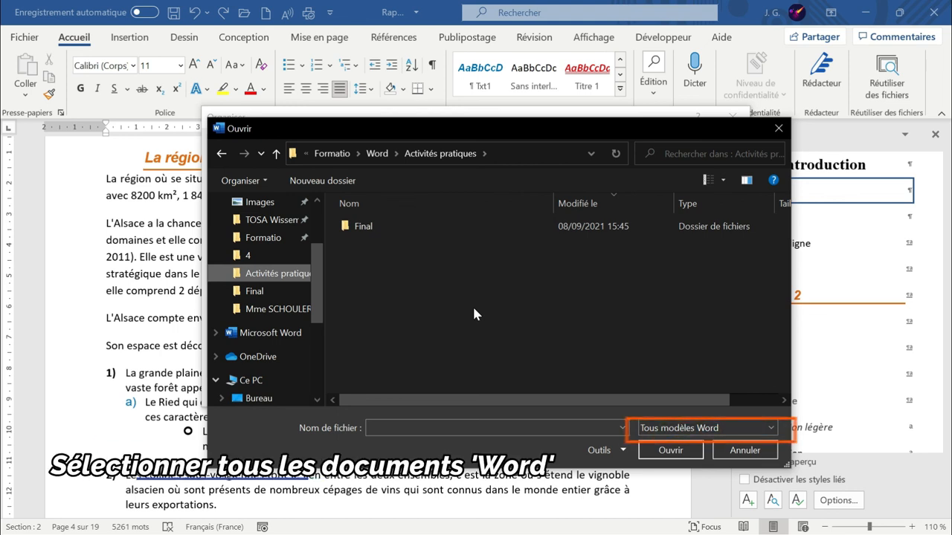
left_click(730, 434)
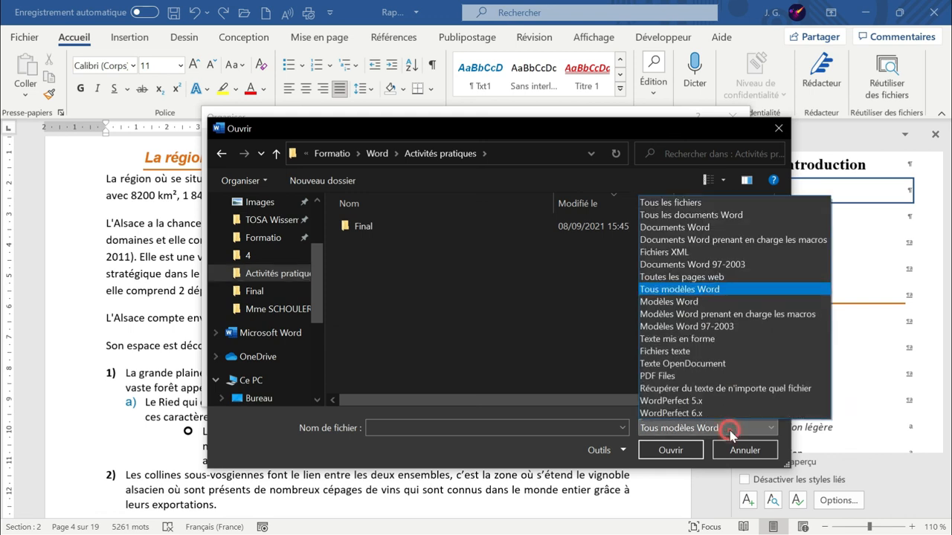
left_click(678, 216)
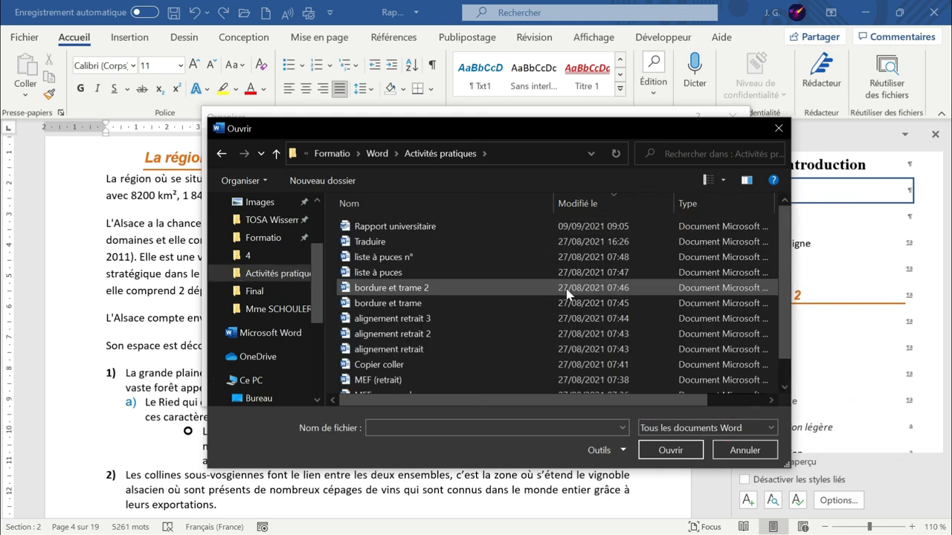
left_click(448, 230)
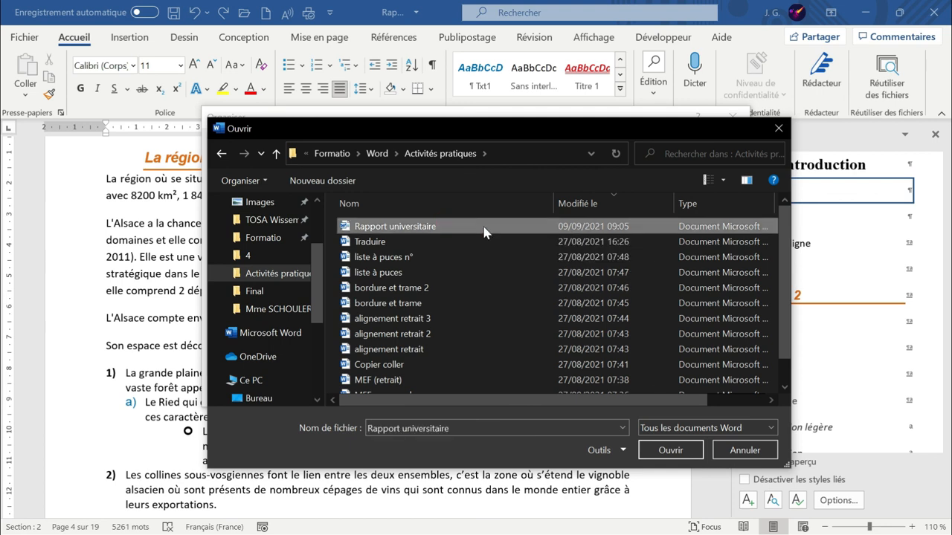
left_click(675, 453)
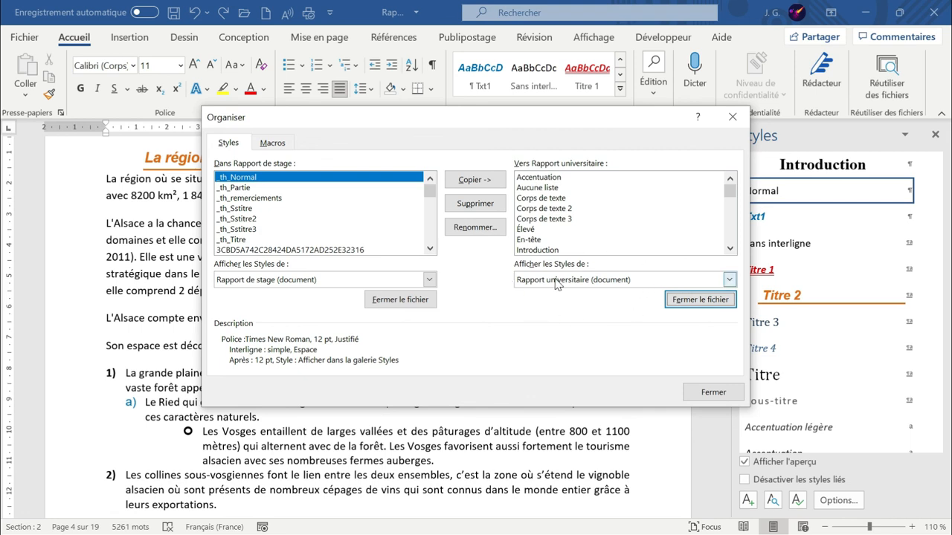
Step: Copy the Titre 1 style from Rapport universitaire into Rapport de stage, replacing the existing Titre 1, and close the organizer
left_click_drag(734, 189, 721, 225)
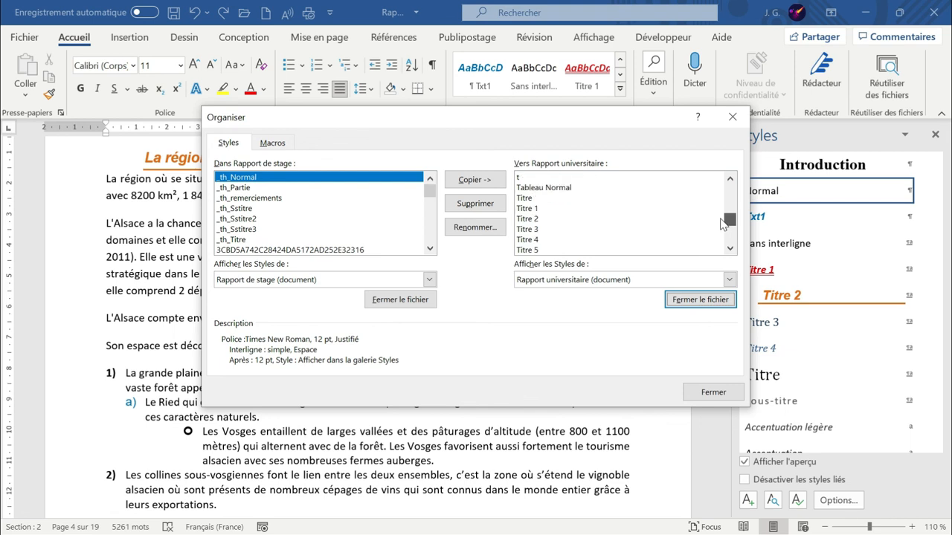
left_click(525, 212)
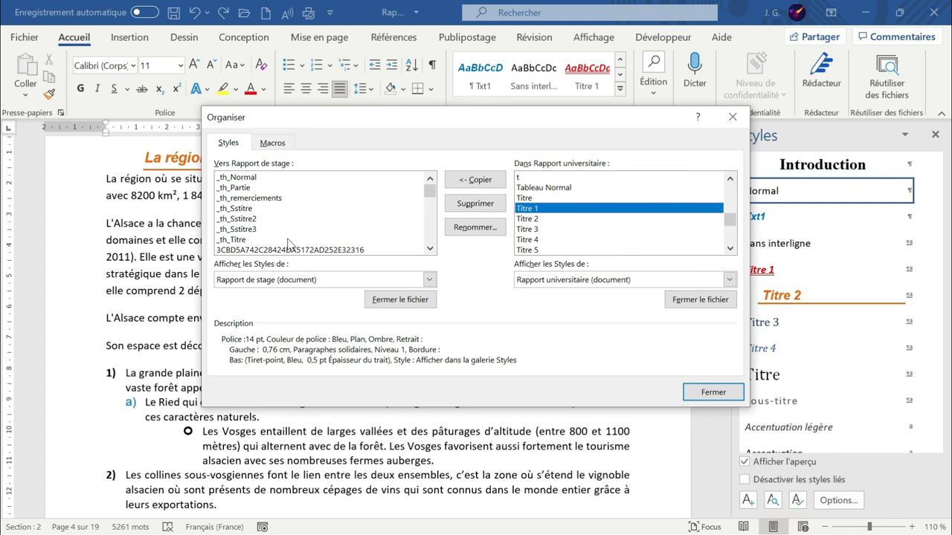
left_click(480, 182)
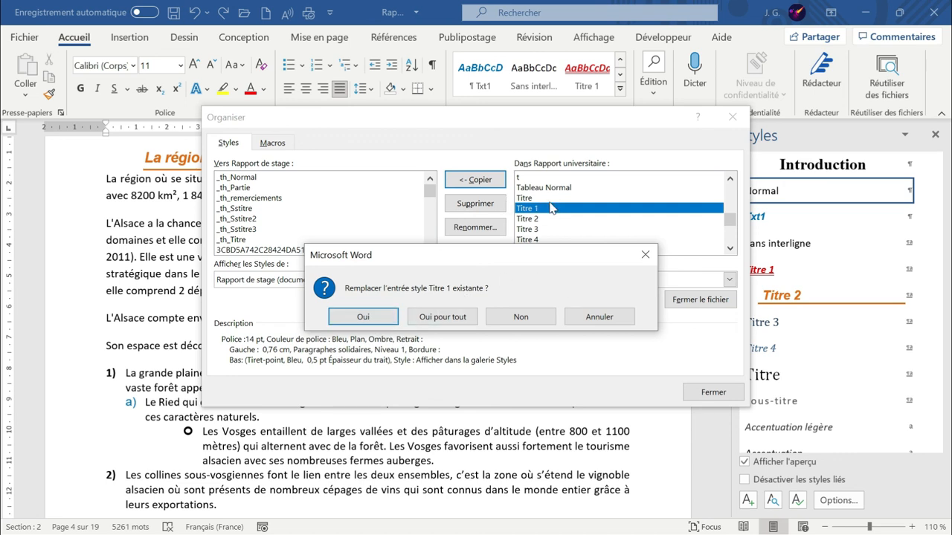
left_click(367, 318)
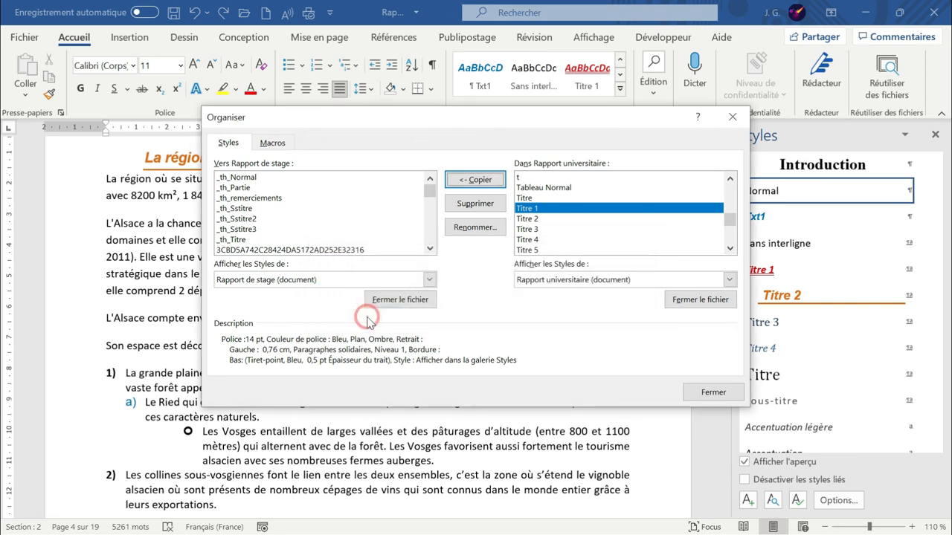
left_click_drag(557, 118, 411, 96)
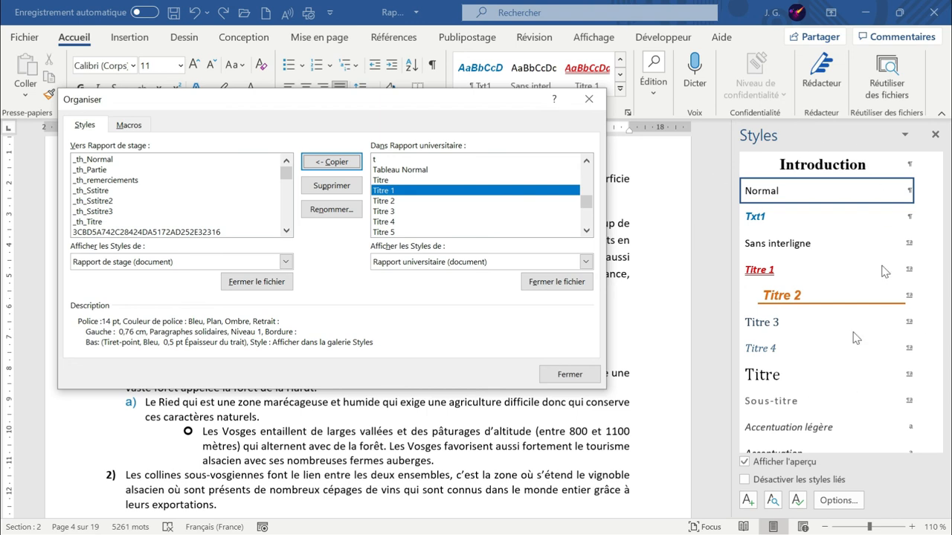
left_click(570, 374)
Step: Examine the imported Titre 1 style in the style list, on the heading "L'entreprise dans son environnement" and in the style gallery
scroll(822, 308, "down", 4)
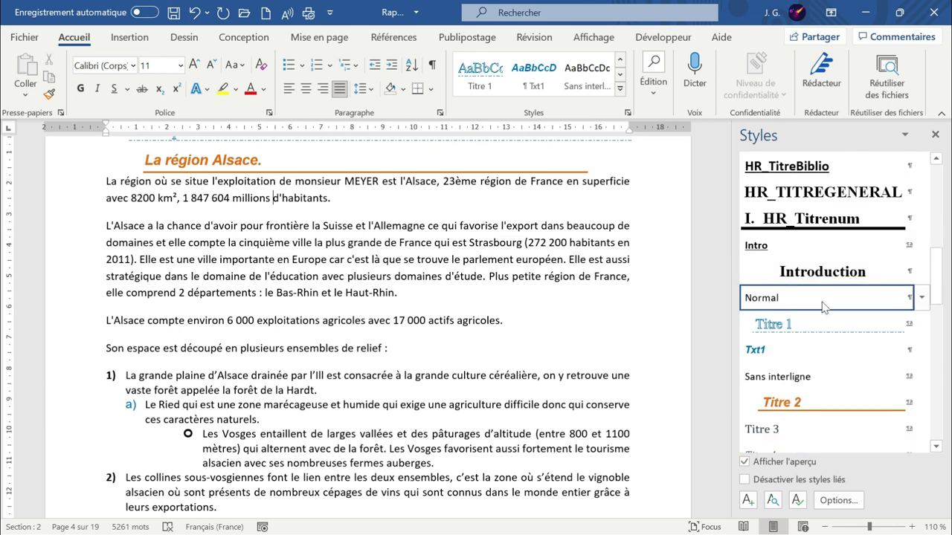
mouse_move(799, 294)
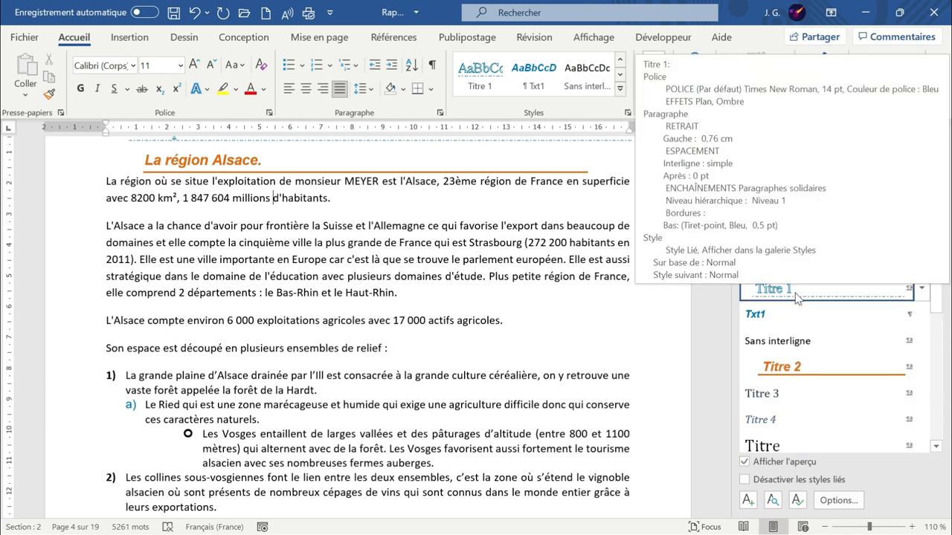
scroll(208, 186, "up", 3)
left_click(212, 250)
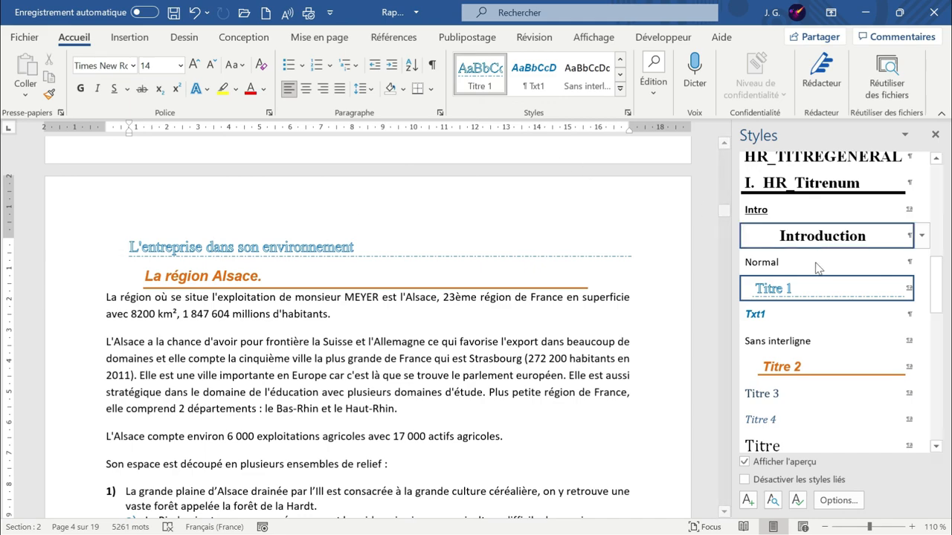
left_click(620, 89)
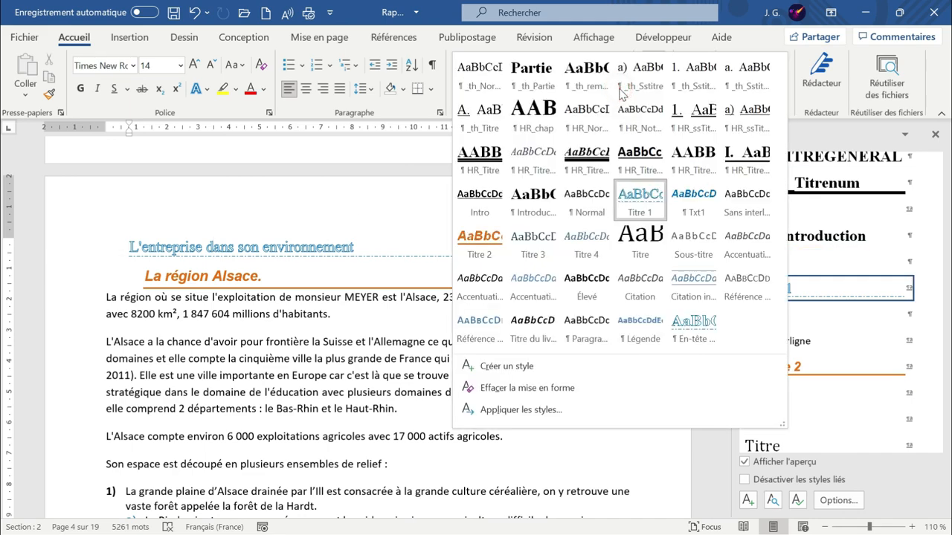
left_click(325, 248)
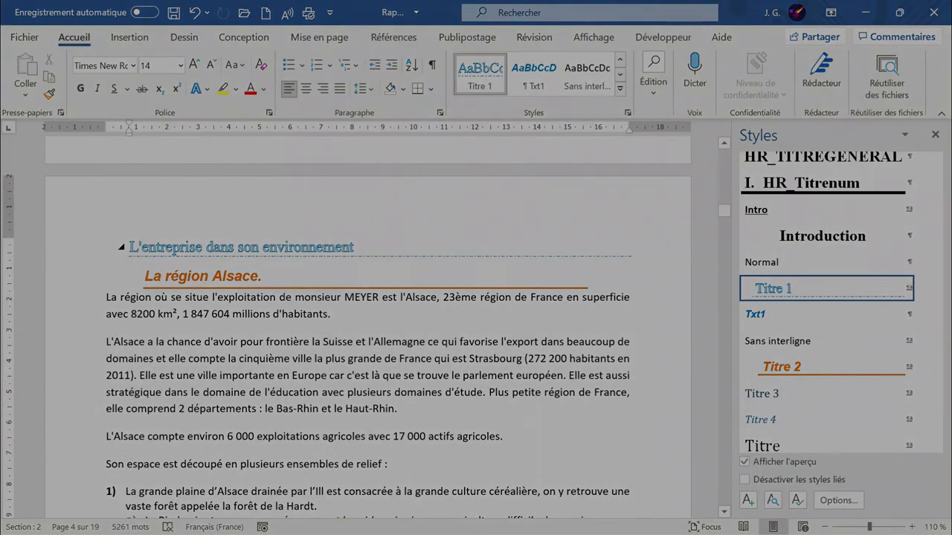